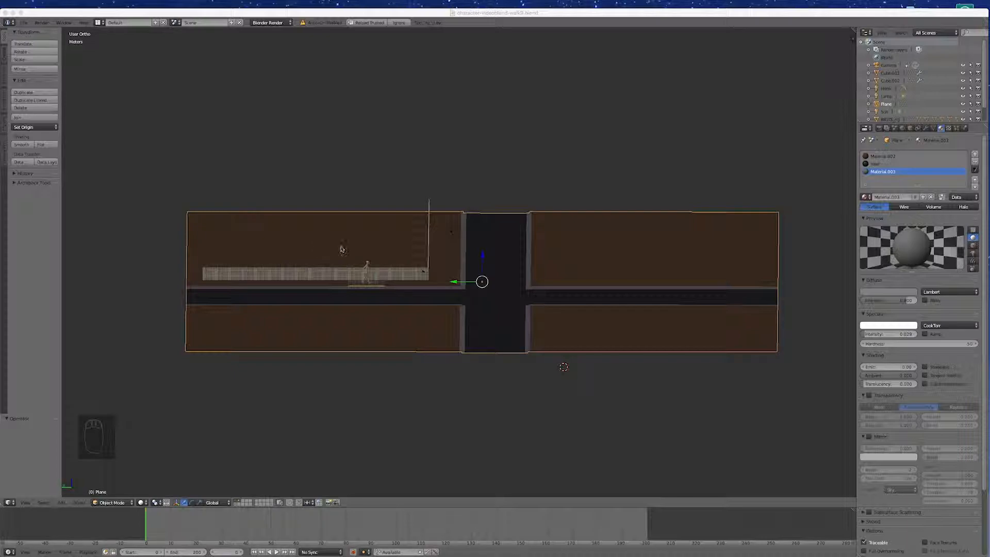
Place the 3D cursor inside the fenced lot in top view and add a cube there
key("KP_7")
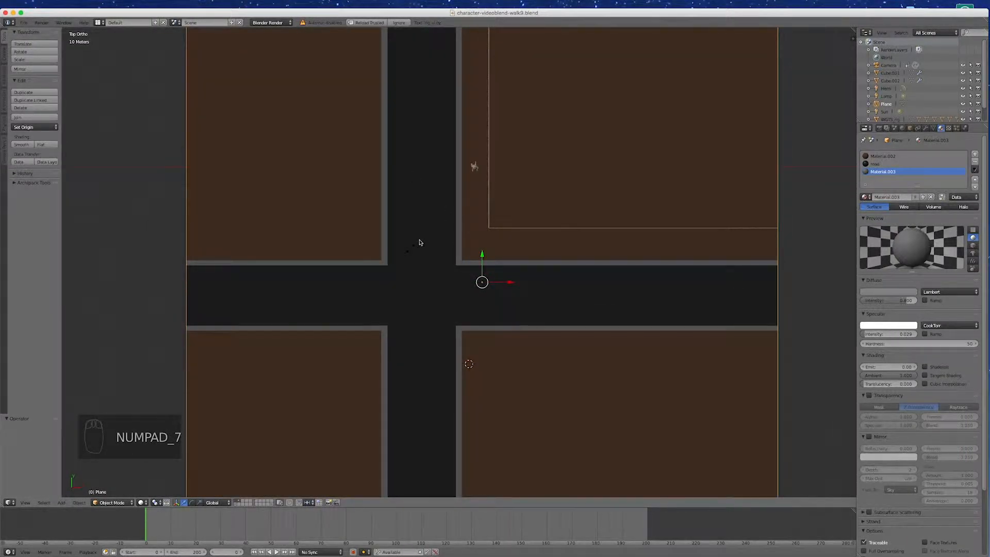
scroll(420, 243, "down", 4)
scroll(452, 229, "up", 3)
scroll(516, 179, "up", 1)
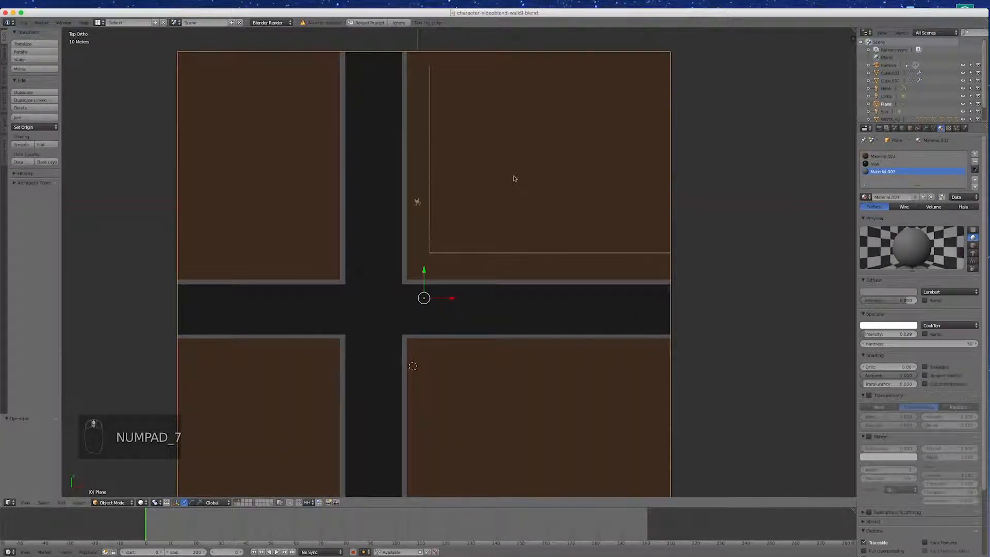
left_click(526, 189)
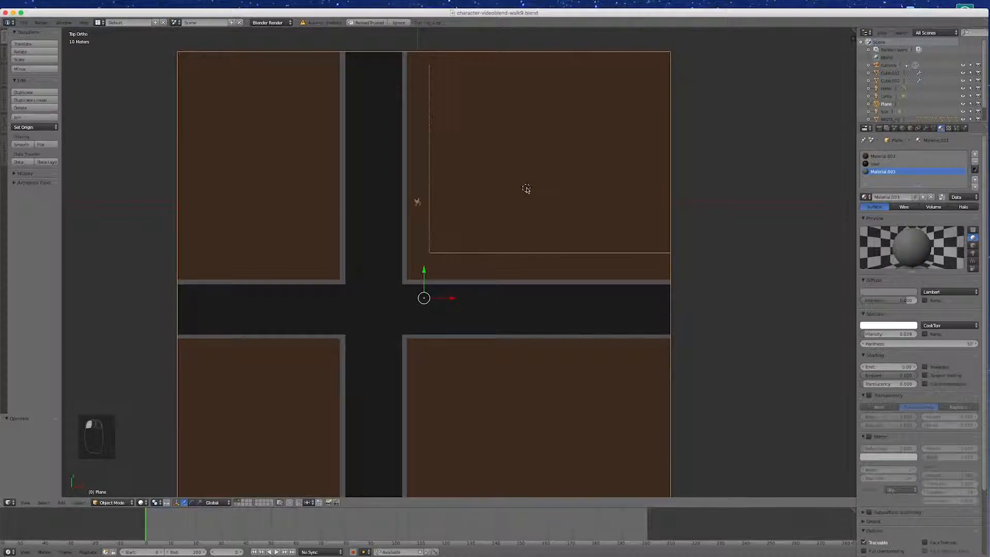
left_click(62, 502)
mouse_move(77, 494)
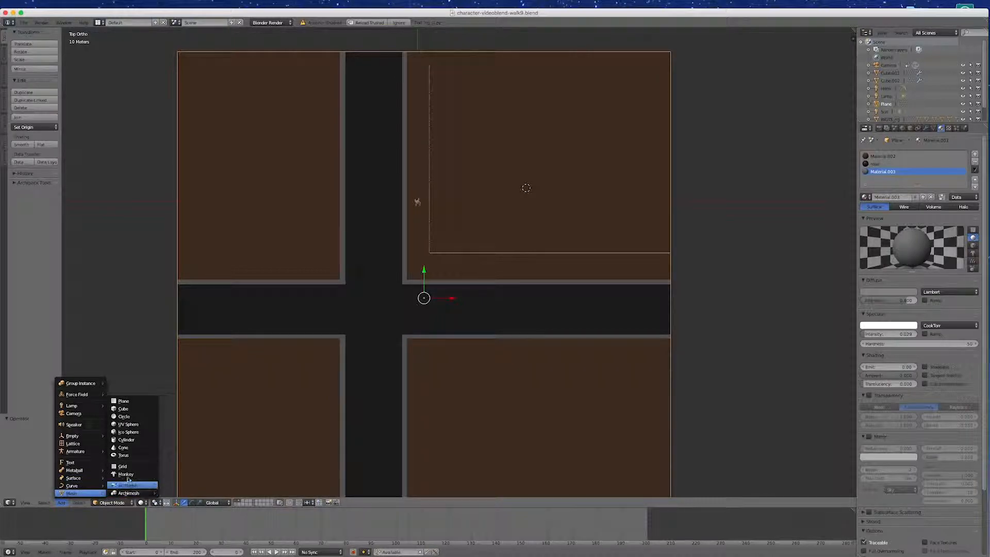
left_click(132, 409)
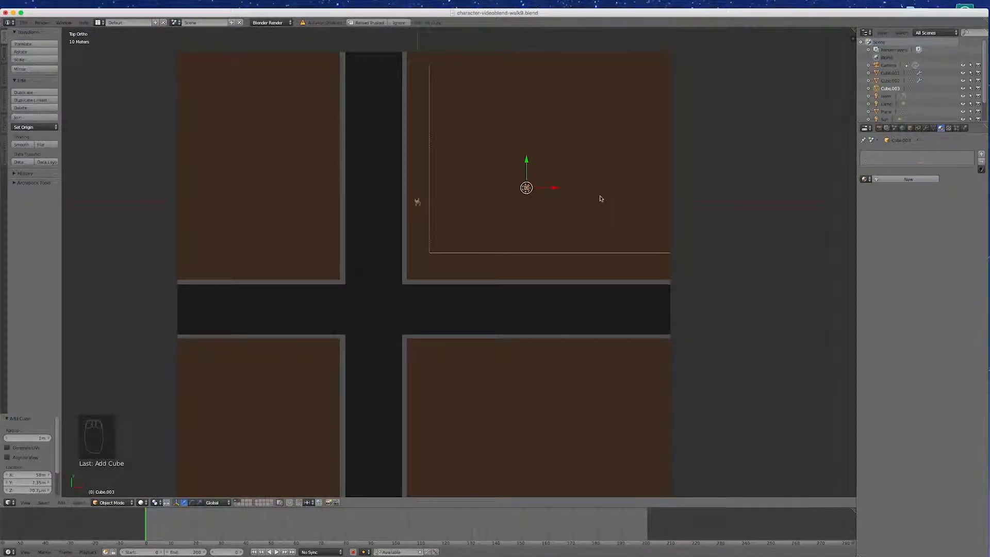
Scale the new cube's mesh uniformly in Edit Mode by a factor of about 28
key("Tab")
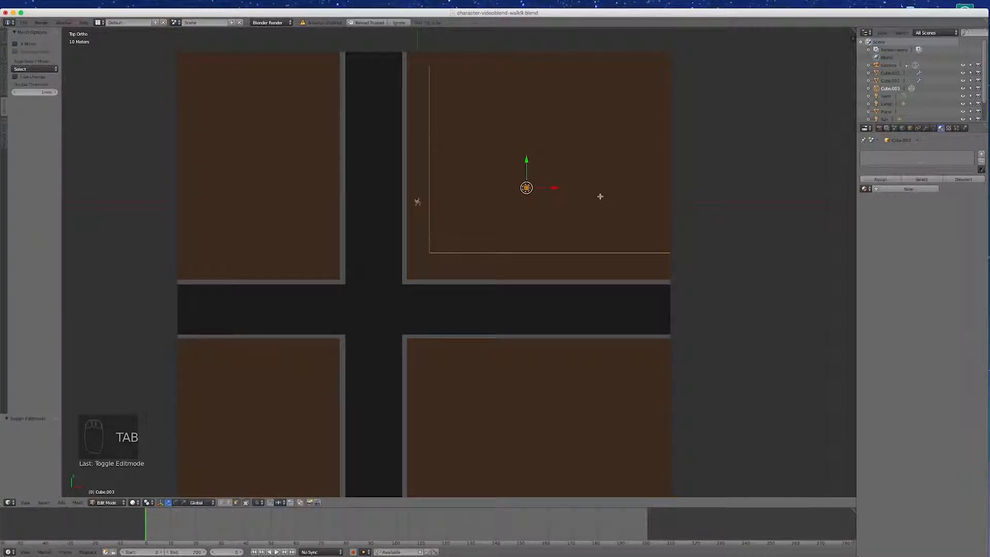
key("s")
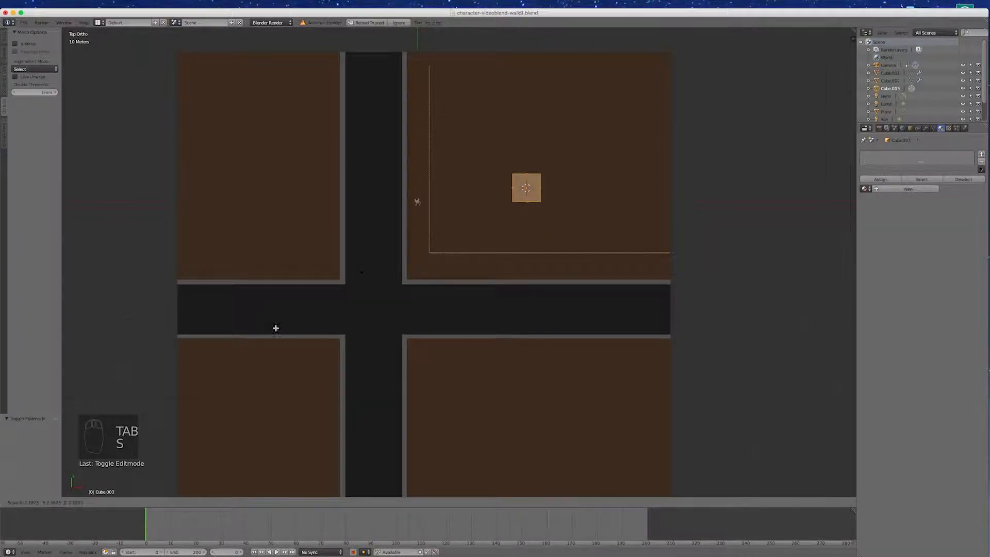
left_click(186, 375)
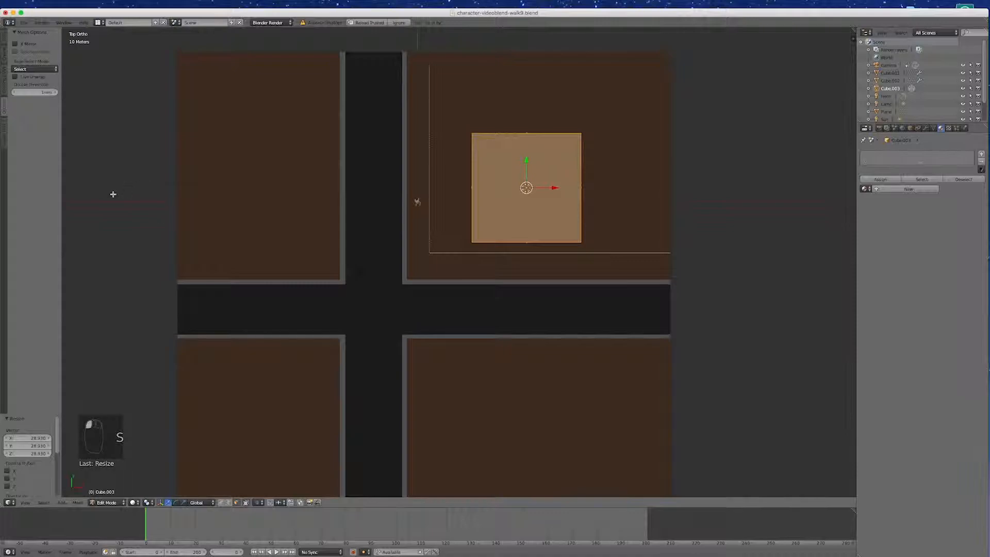
Raise the cube's mesh about 28 m along Z in front view so its base sits near ground level
key("KP_1")
scroll(508, 195, "up", 4)
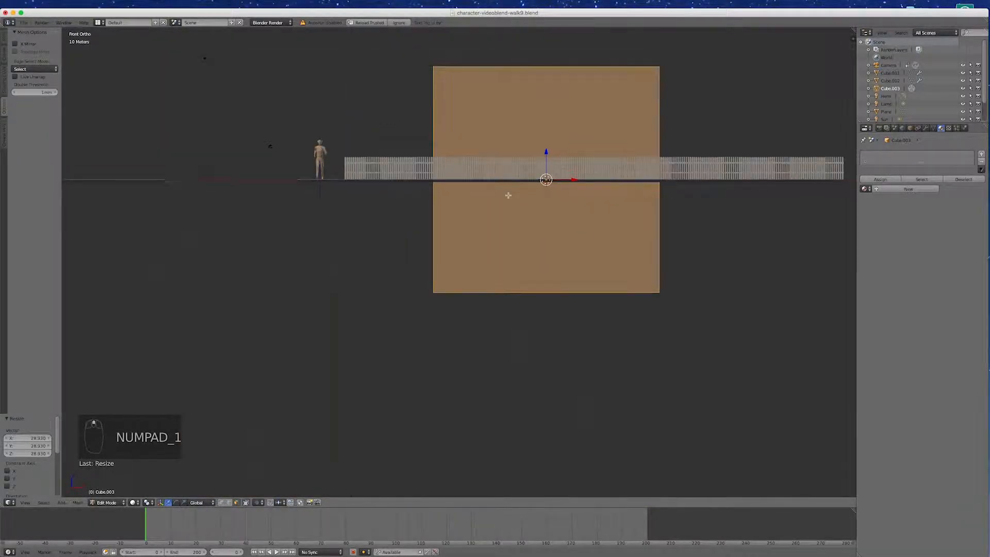
left_click_drag(543, 150, 558, 43)
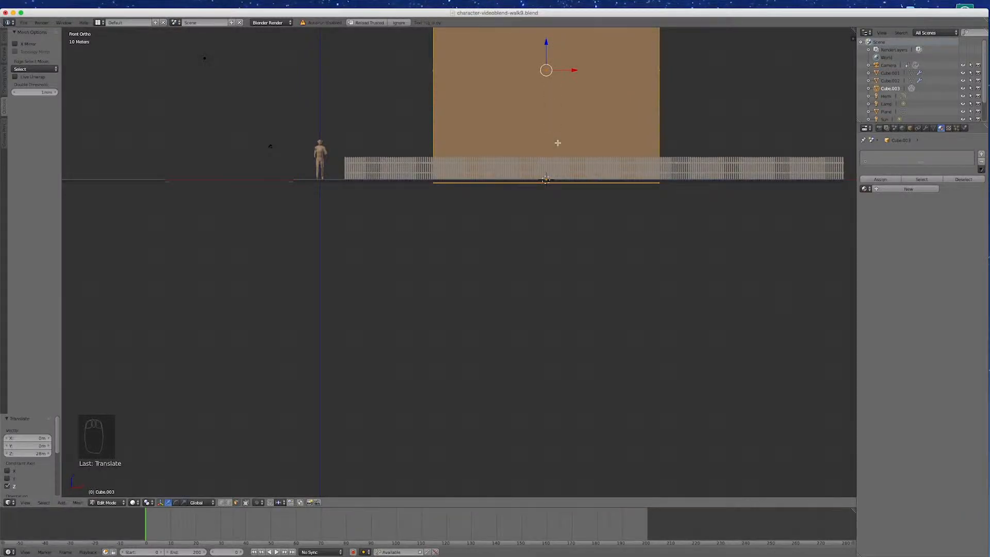
Fine-tune the cube's height in wireframe by moving it up about 45 cm along Z to the ground surface
scroll(553, 248, "up", 20)
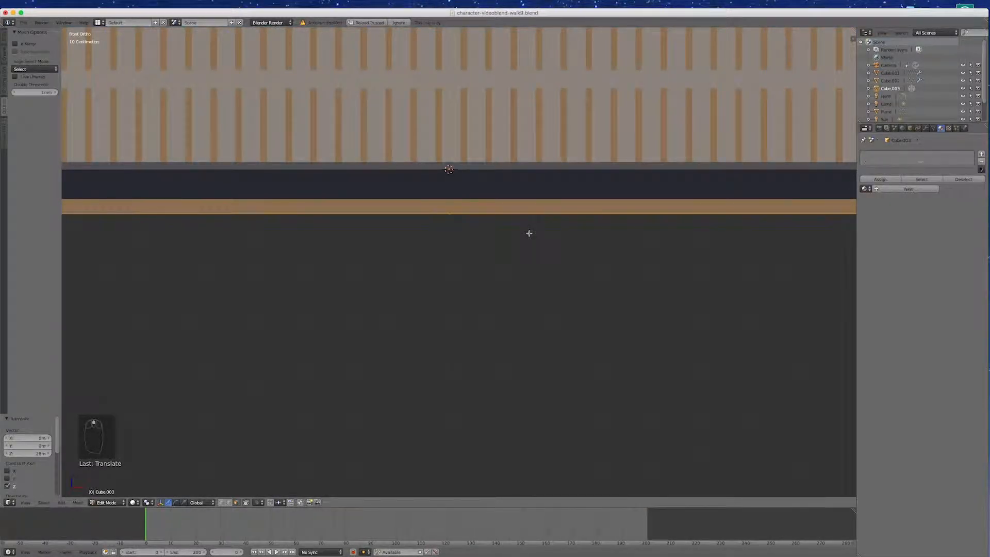
key("z")
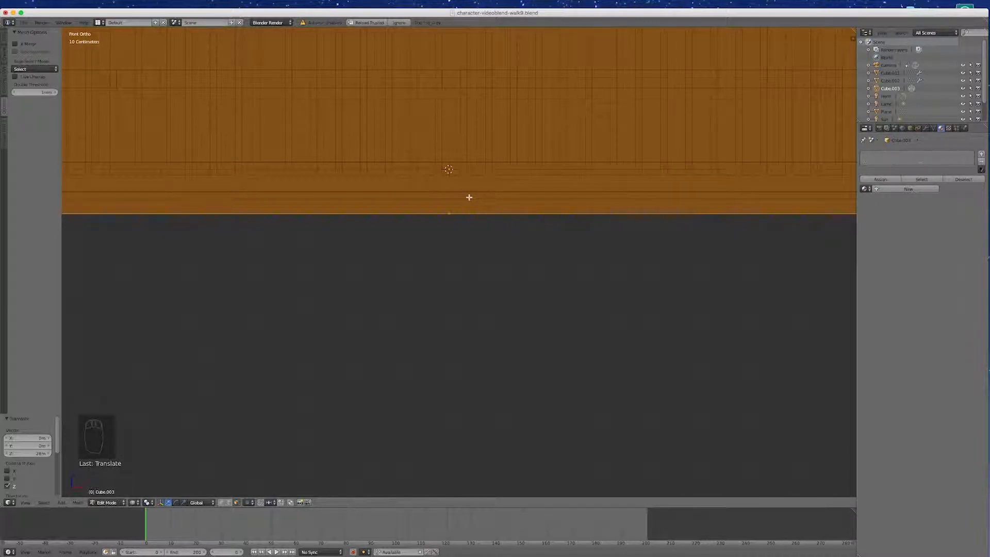
key("g")
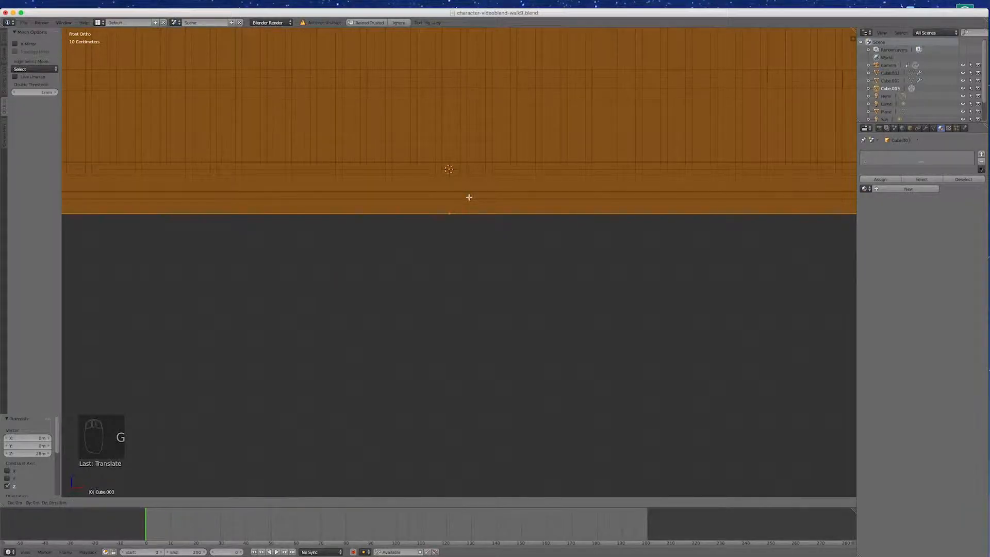
key("z")
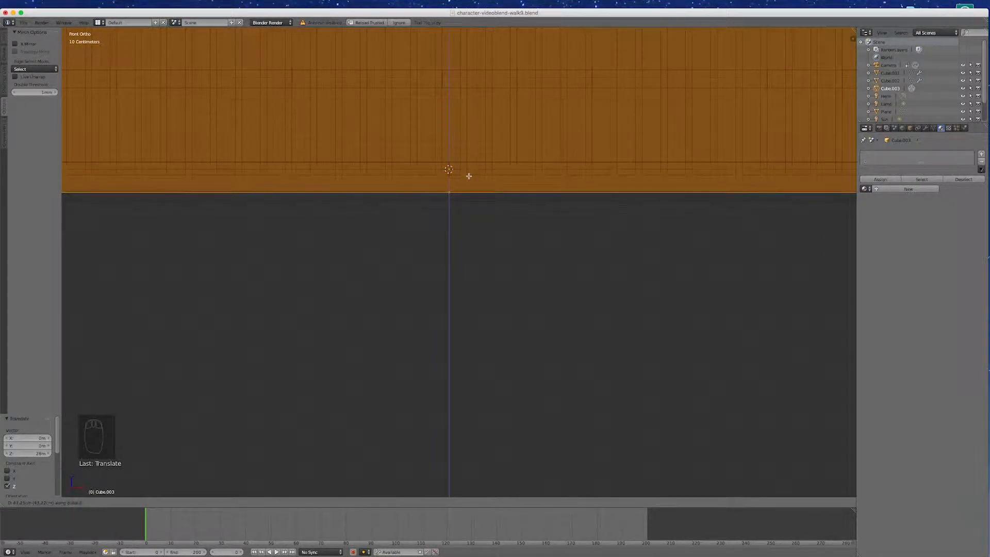
left_click(470, 176)
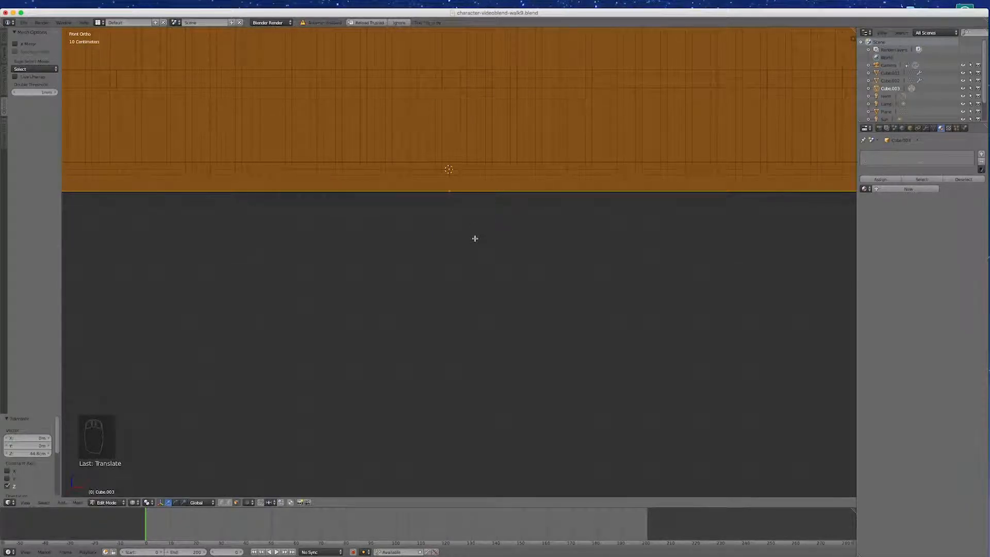
Place the 3D cursor on the cube's bottom edge in front view and set the pivot point to 3D Cursor
scroll(474, 239, "down", 10)
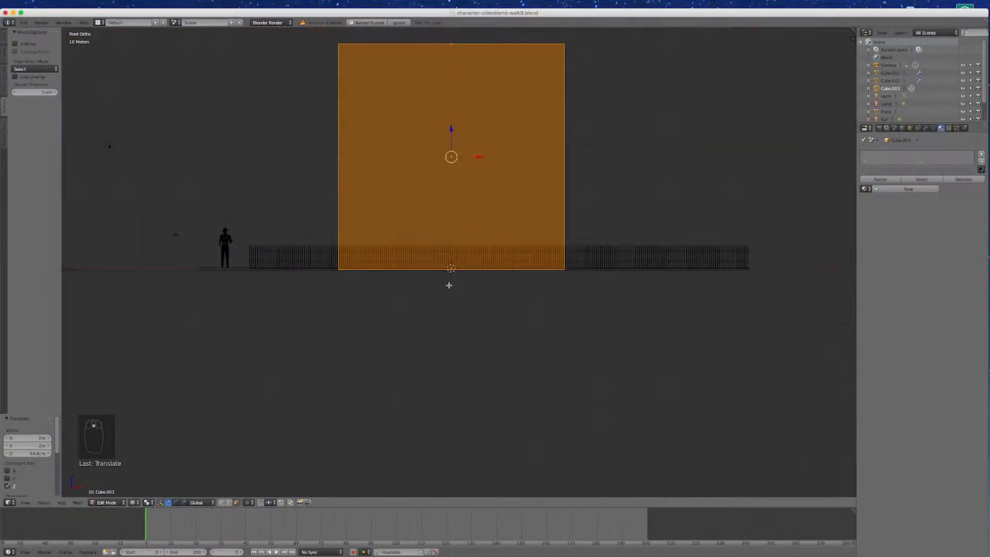
middle_click_drag(451, 281, 465, 305)
scroll(465, 305, "down", 3)
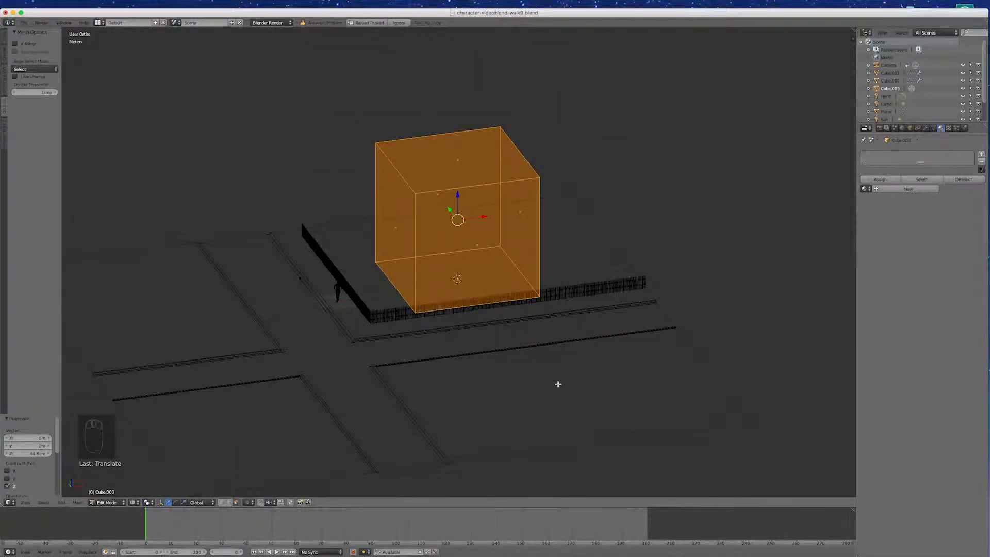
key("KP_1")
scroll(442, 283, "up", 8)
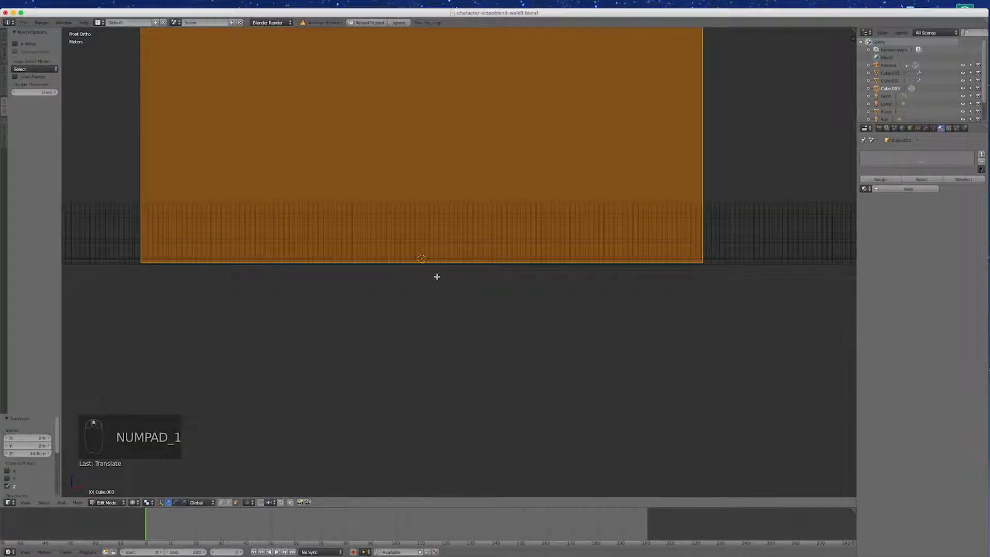
scroll(437, 277, "up", 2)
left_click(407, 246)
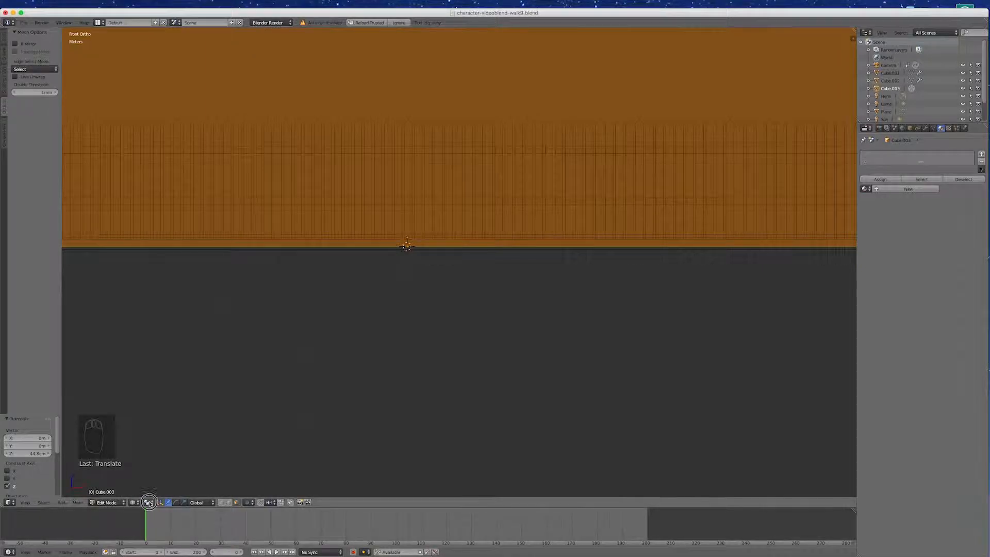
left_click(148, 503)
left_click(153, 485)
Flatten the cube along Z from its base and narrow it along X by a factor of about 0.83 with the scale manipulator
scroll(418, 392, "down", 3)
left_click(184, 501)
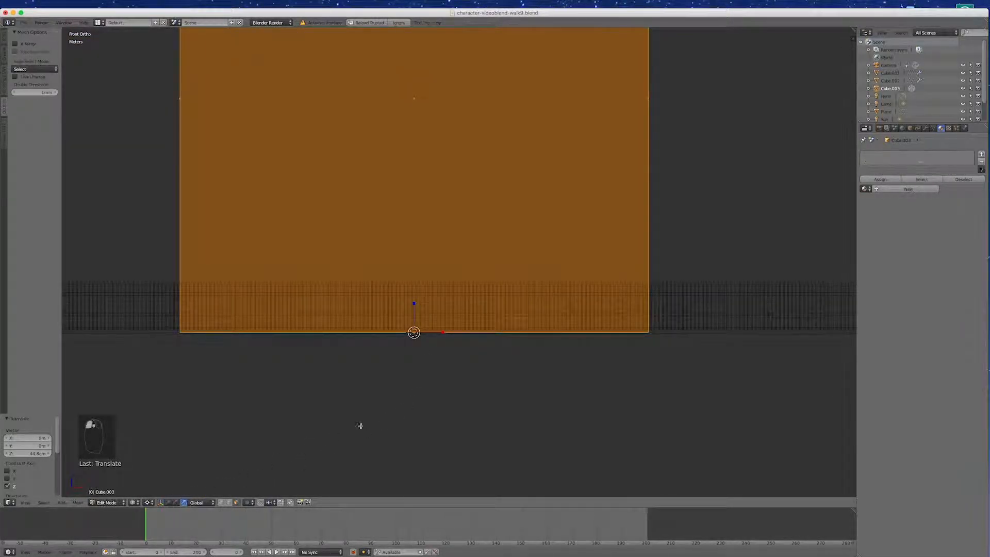
scroll(427, 376, "down", 5)
left_click_drag(422, 328, 422, 351)
middle_click_drag(412, 383, 500, 375)
left_click_drag(518, 373, 505, 376)
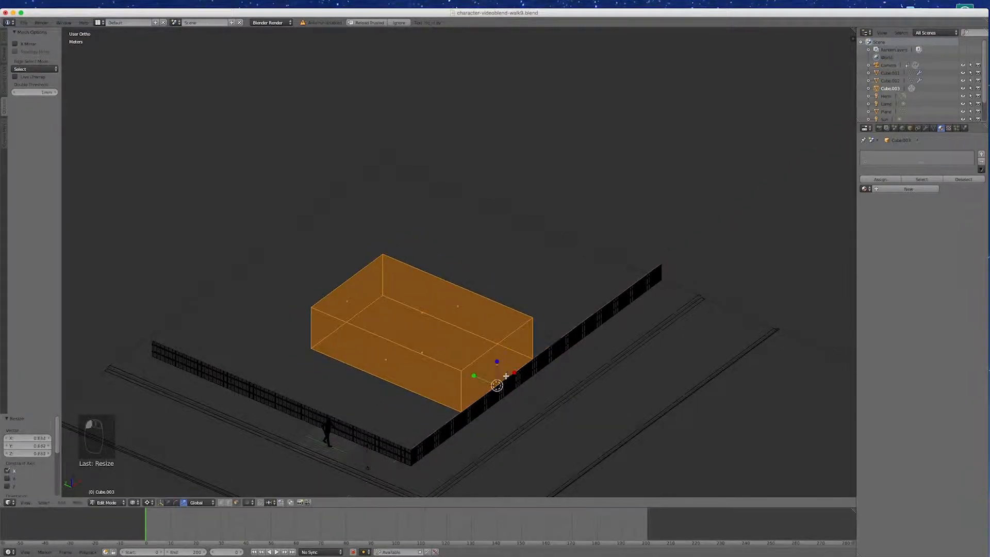
Move the block about 12.2 m along Y away from the fence, then restore the Median Point pivot and solid shading
left_click(168, 503)
left_click_drag(475, 376, 447, 356)
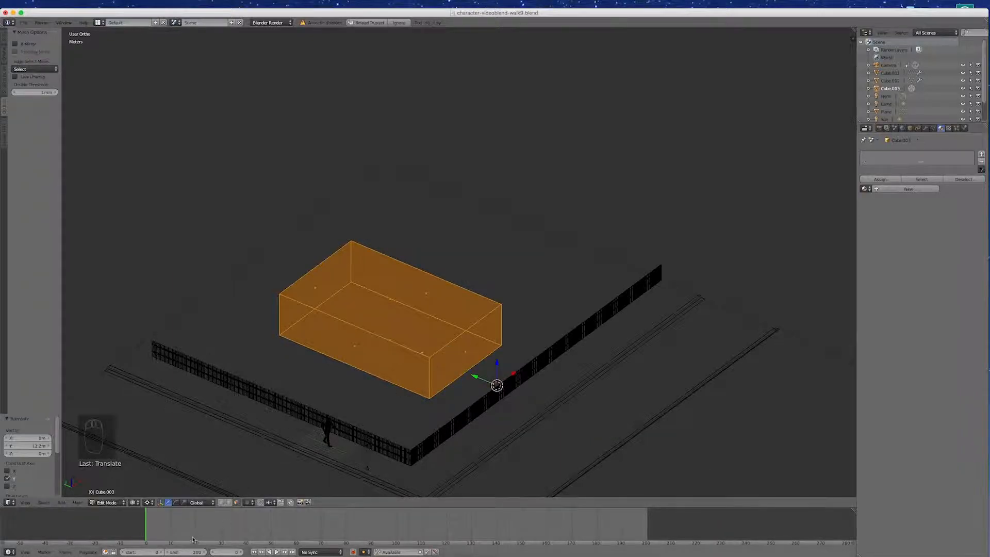
left_click(147, 503)
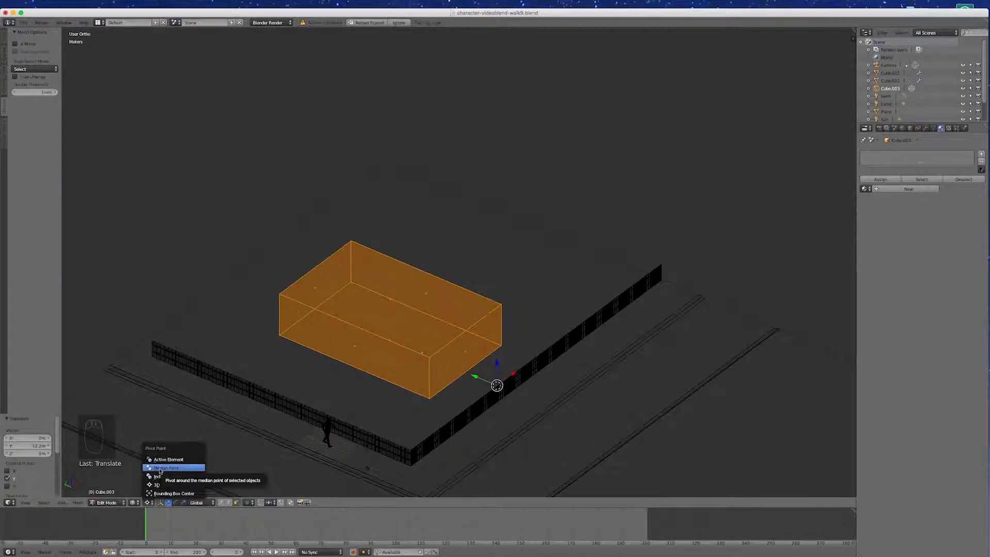
left_click(160, 469)
key("z")
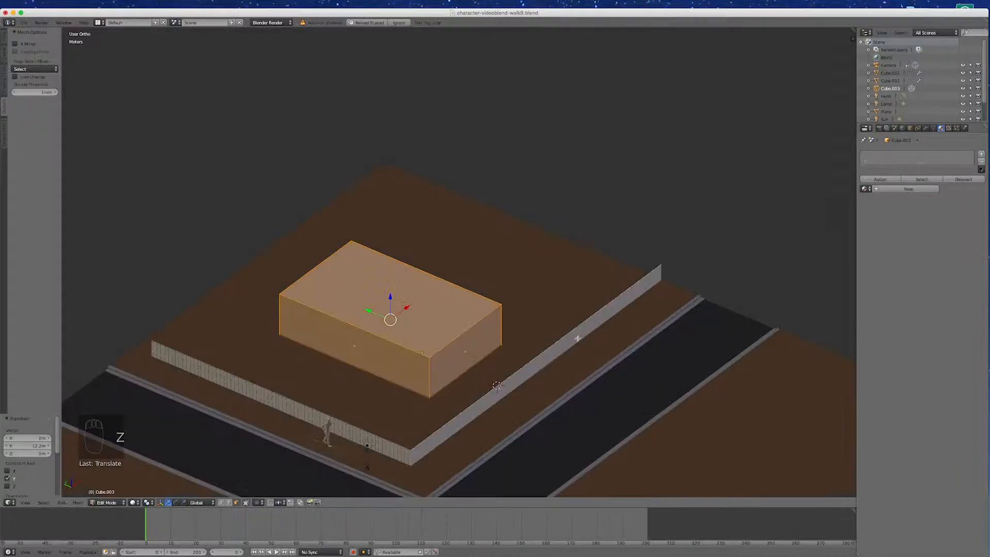
scroll(525, 337, "down", 2)
scroll(525, 338, "up", 6)
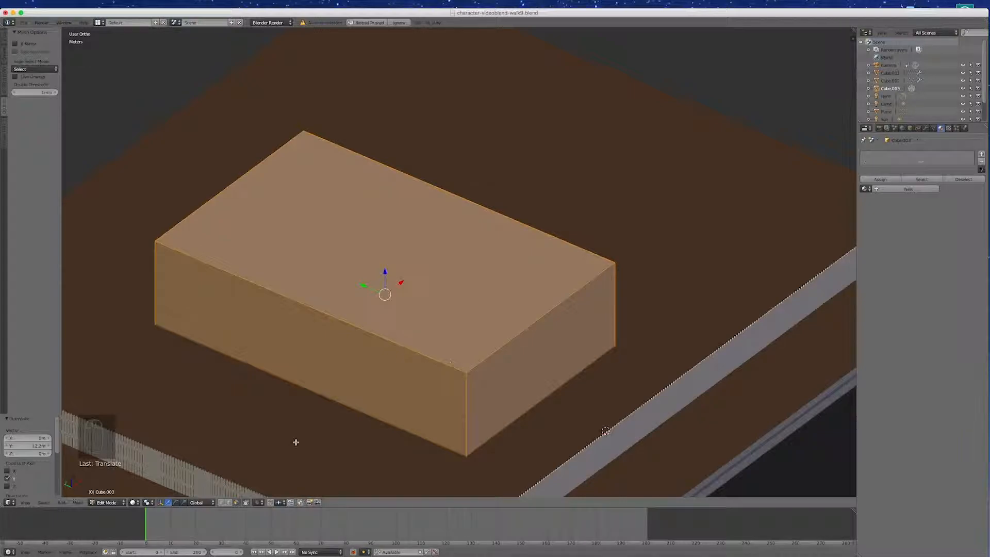
Move the block to layer 3 in Object Mode and display only that layer
key("Tab")
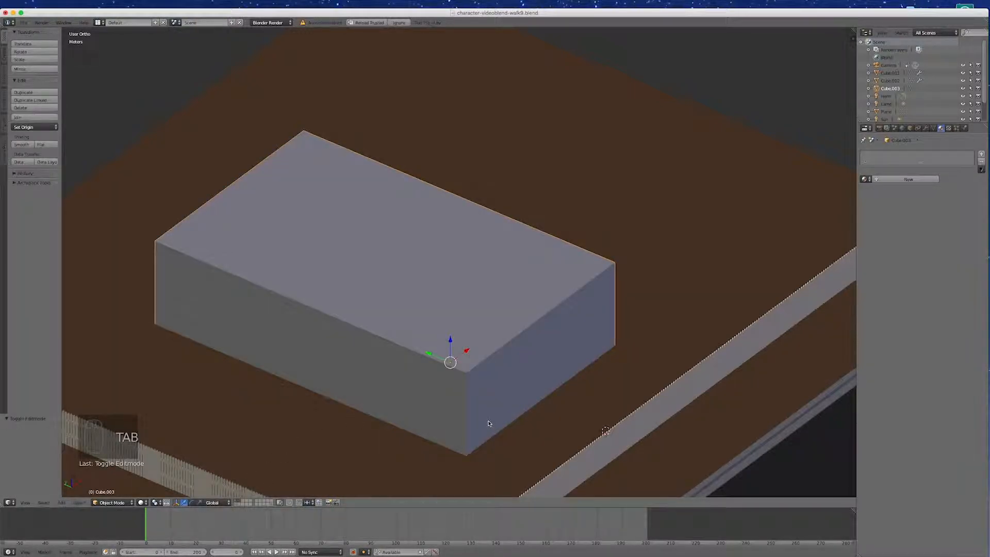
key("m")
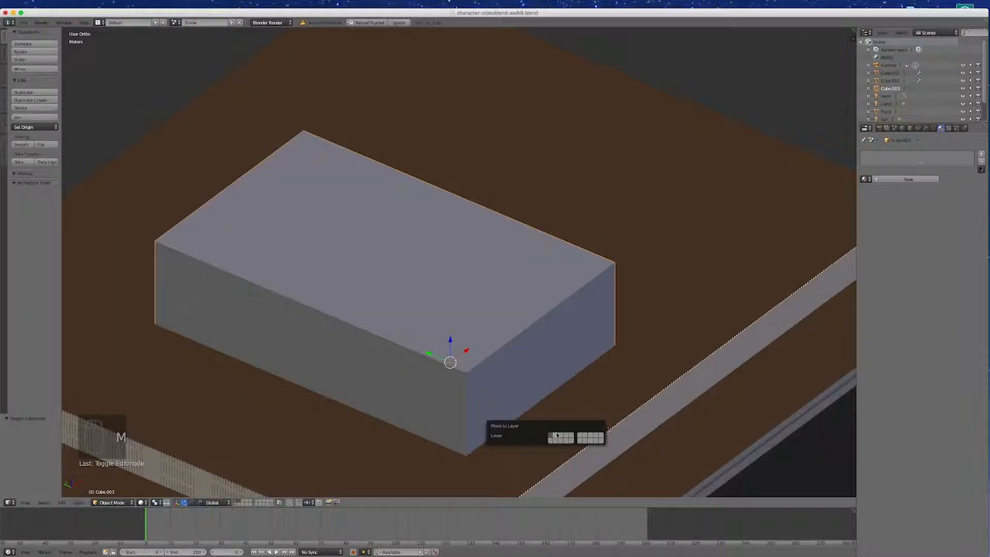
left_click(561, 436)
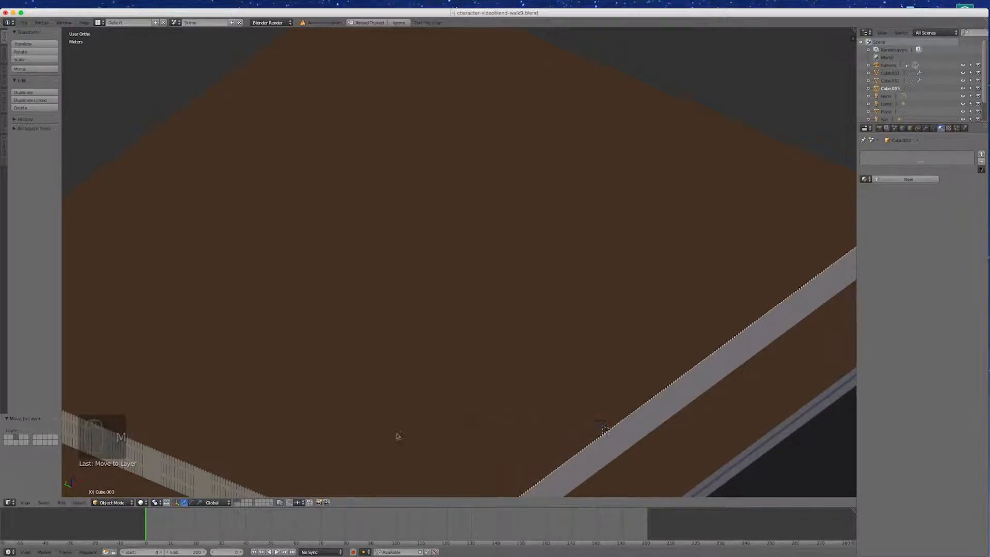
left_click(242, 502)
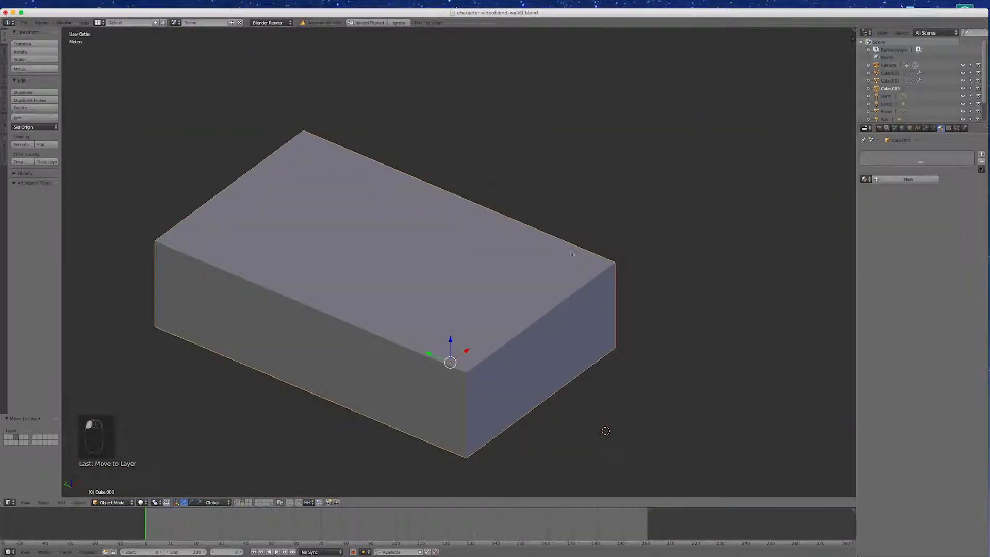
scroll(571, 286, "down", 5)
scroll(520, 265, "up", 5)
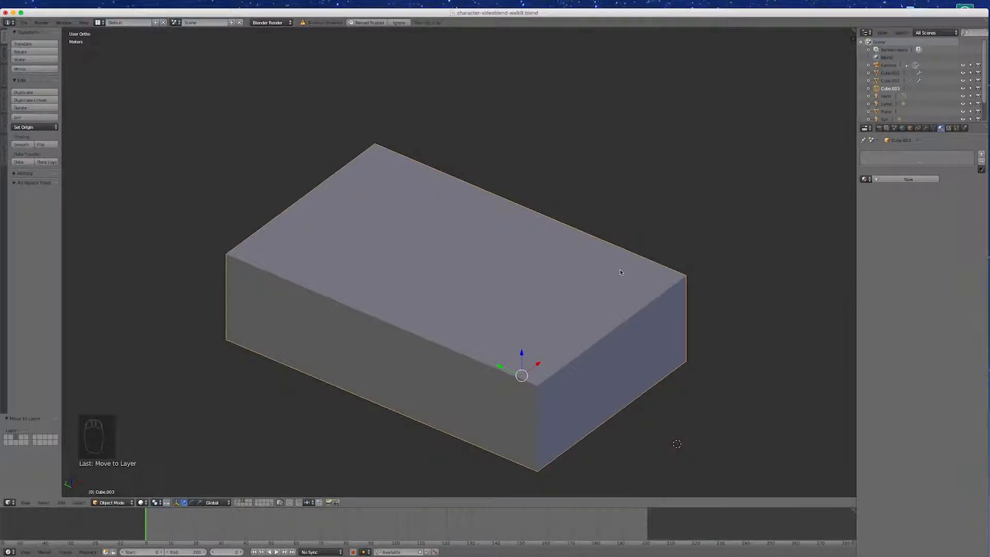
Duplicate the whole block in place in Edit Mode from the front view
key("Tab")
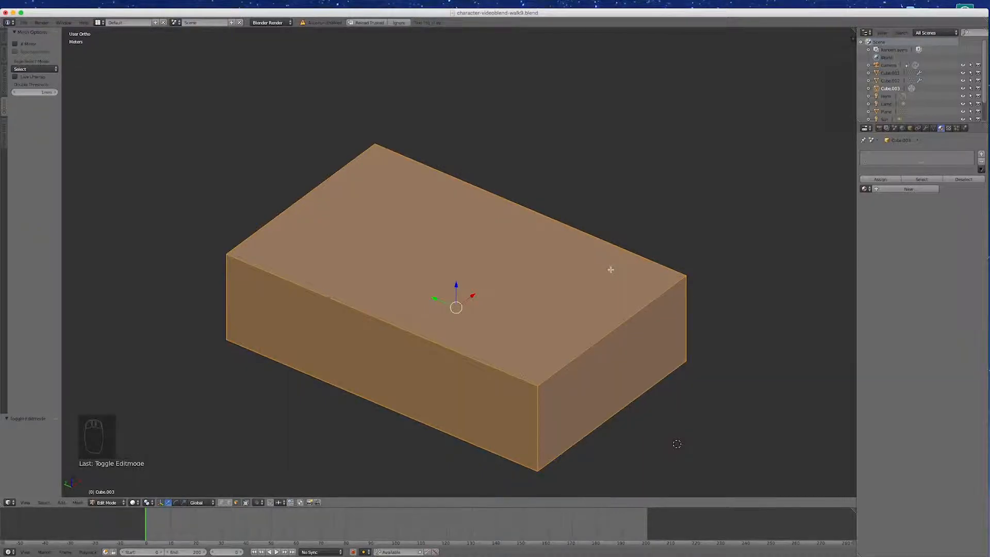
key("KP_1")
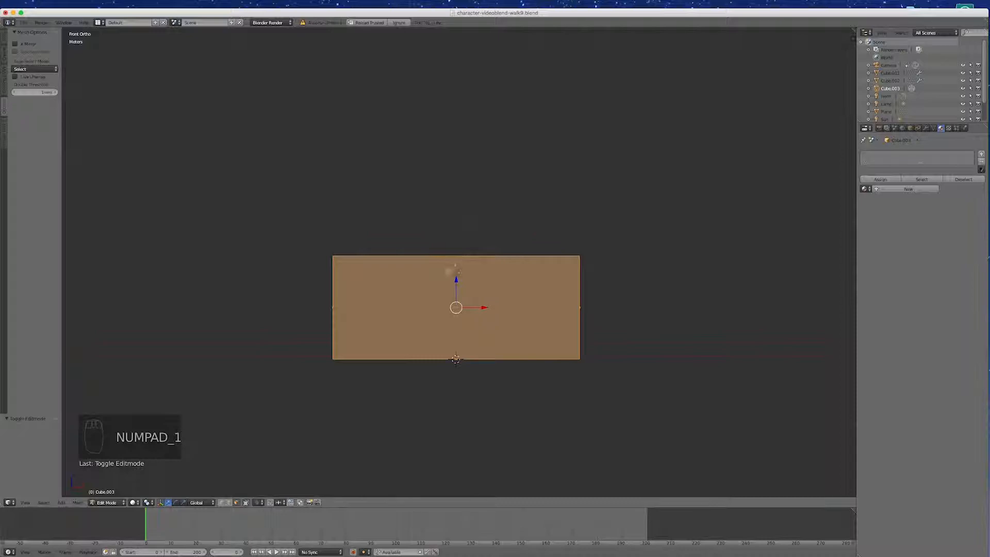
middle_click_drag(353, 261, 453, 328)
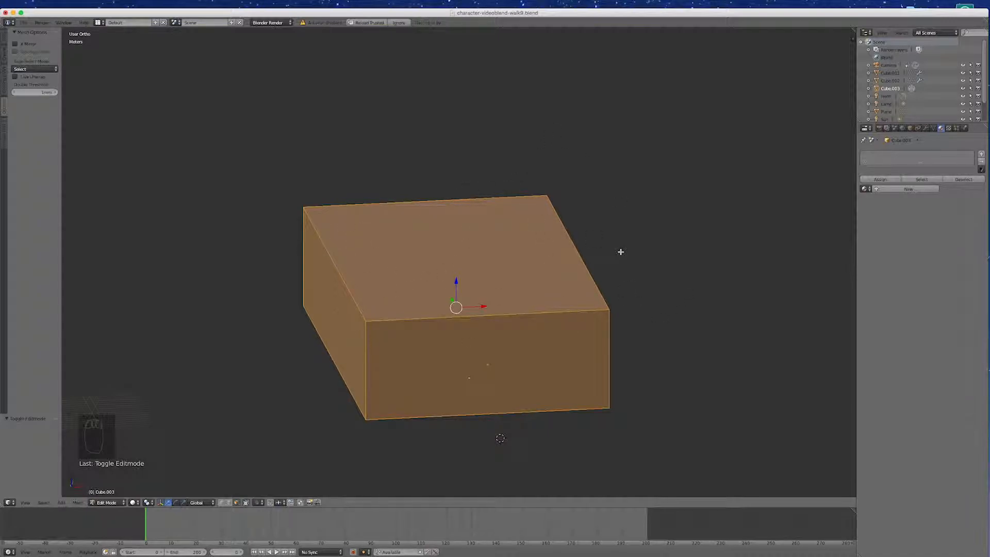
key("KP_1")
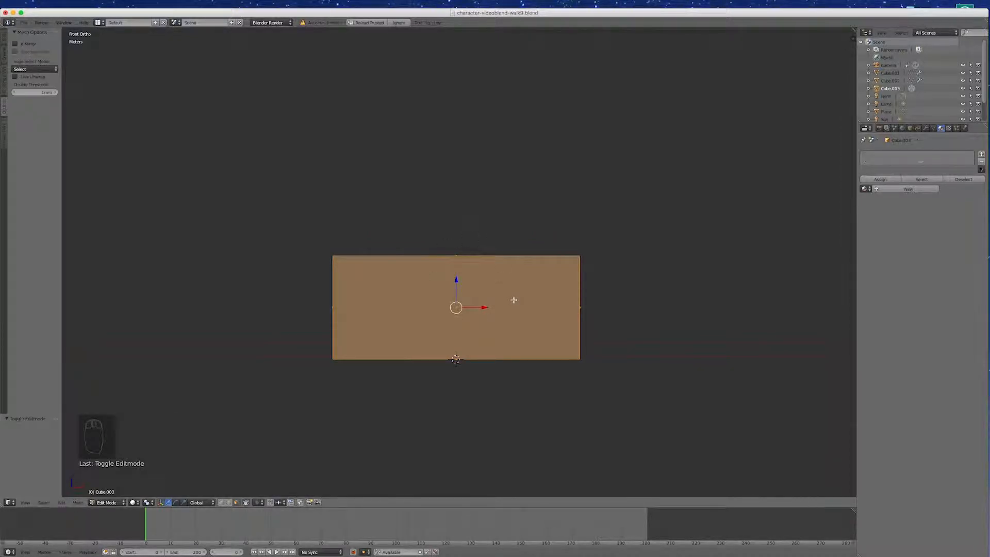
key("shift+d")
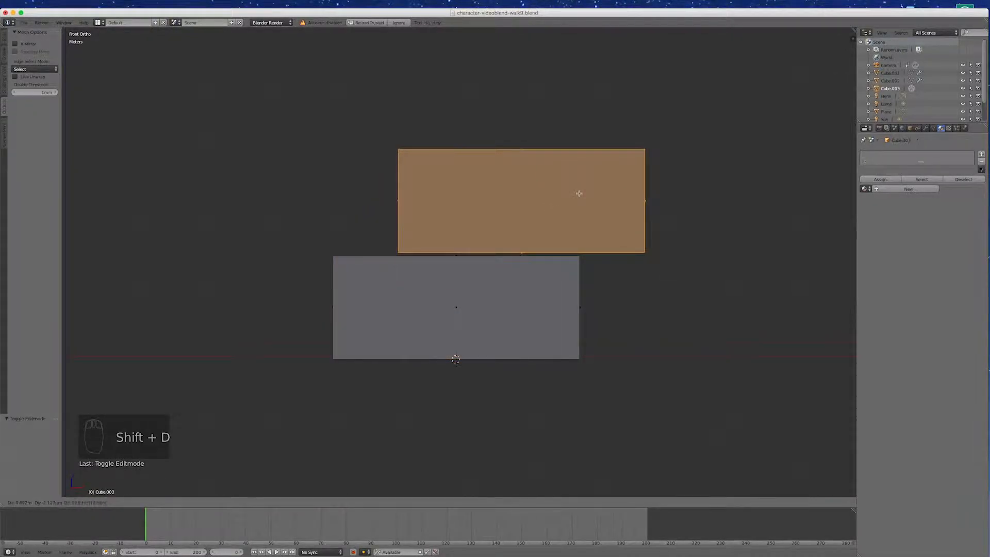
right_click(579, 192)
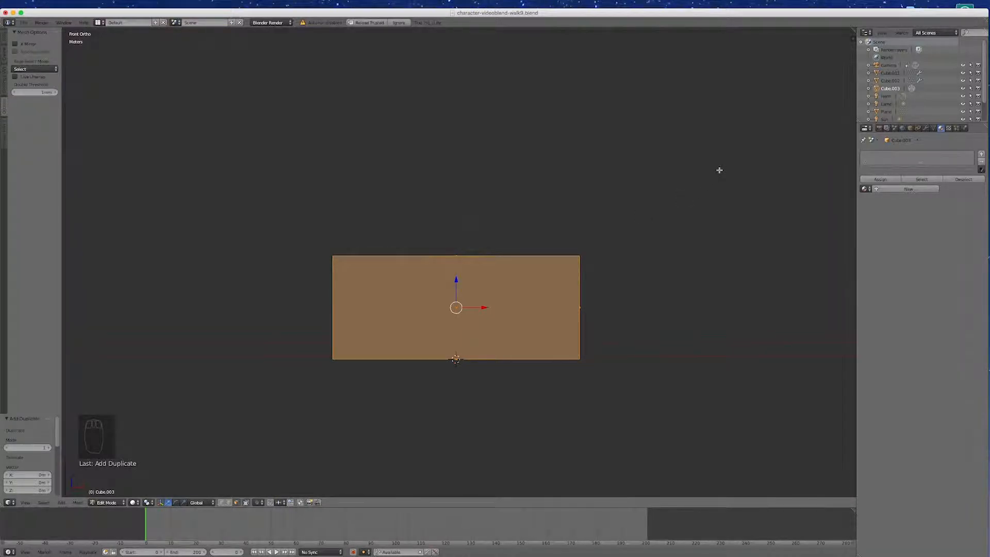
Scale the duplicate down inside the original block by 0.828, and enlarge it again by 1.041 in wireframe
key("s")
left_click(676, 198)
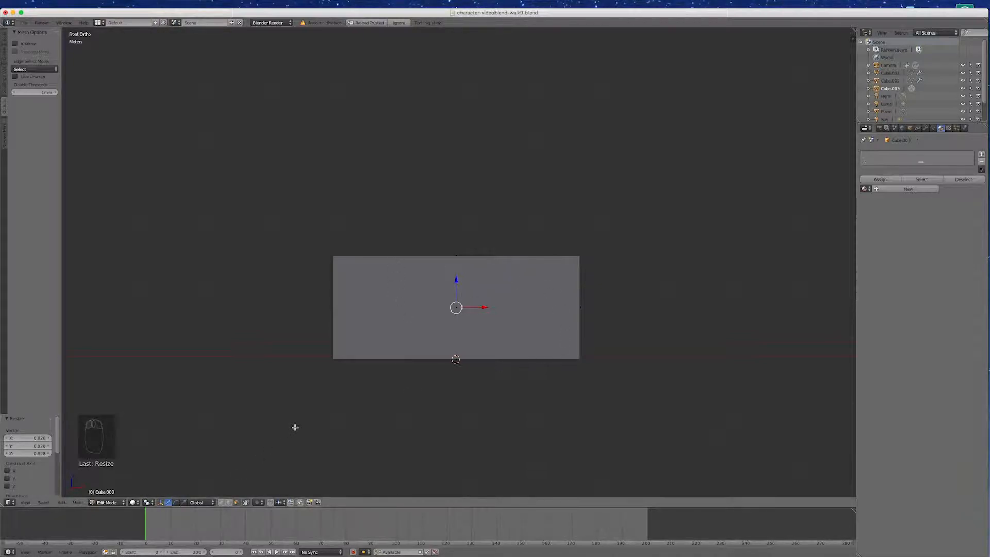
key("z")
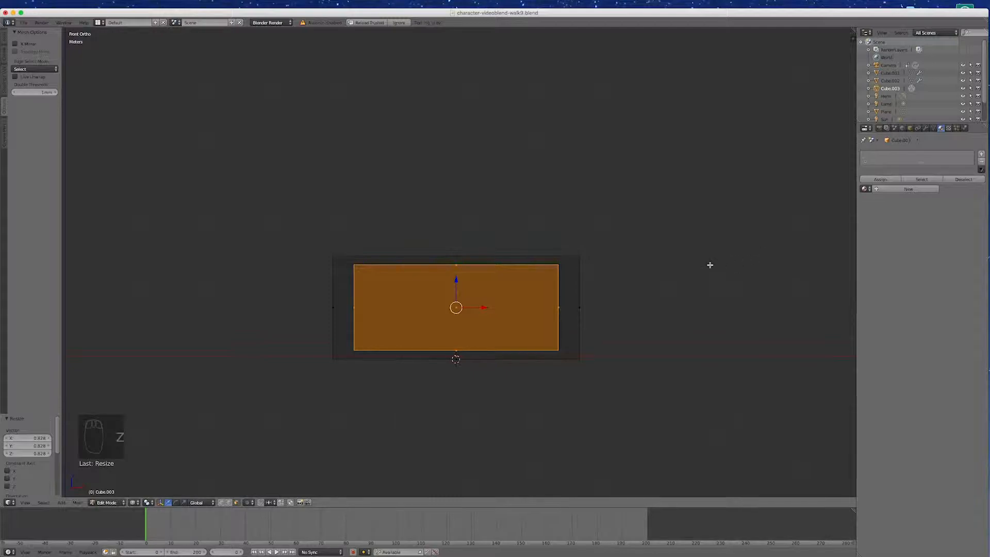
key("s")
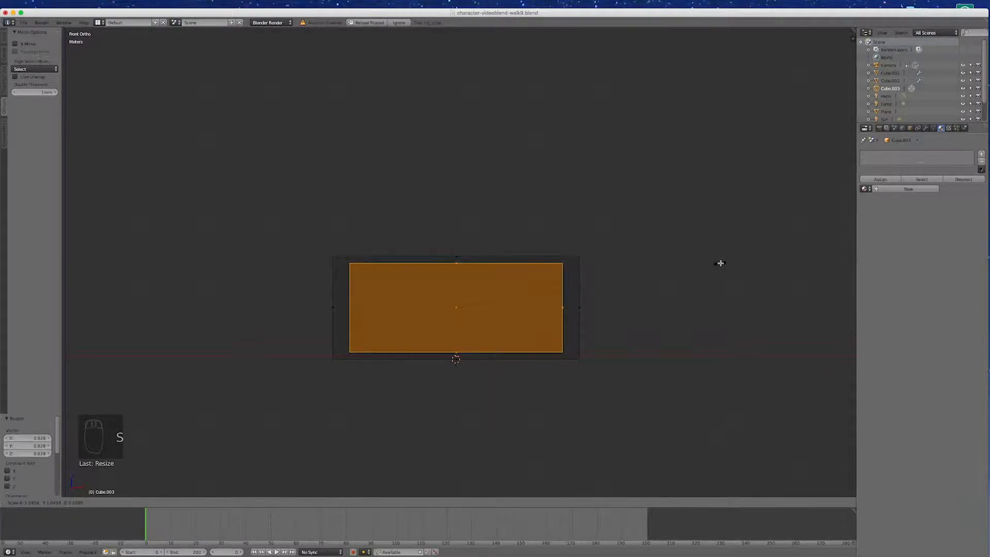
left_click(721, 263)
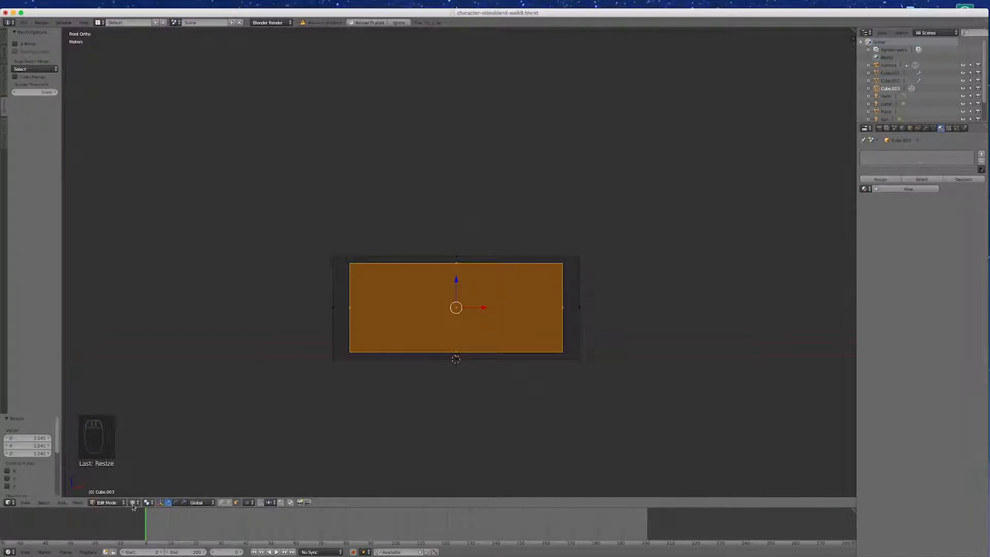
Set the pivot point to 3D Cursor and stretch the inner block along Z by about 1.3 so it rises above the outer one
left_click(148, 503)
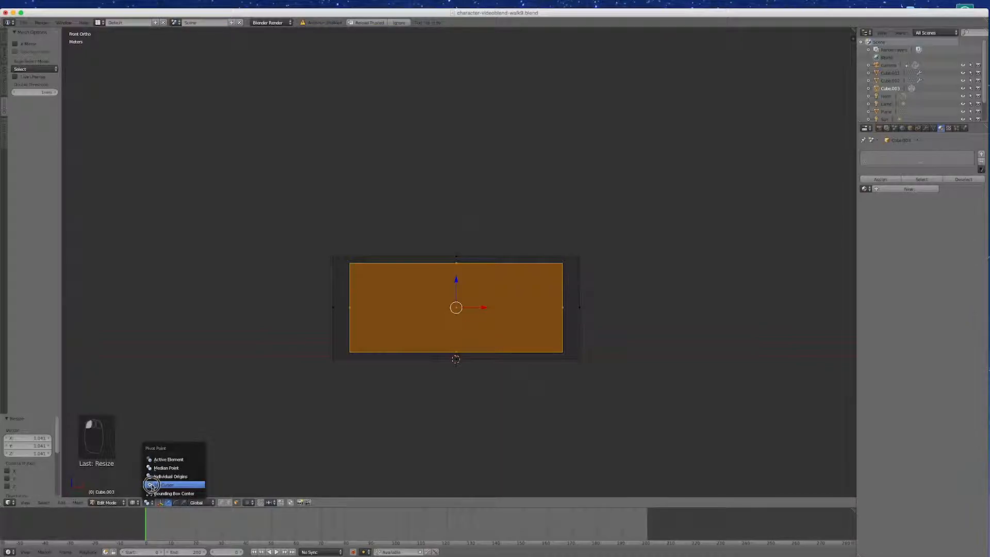
left_click(151, 485)
key("s")
key("z")
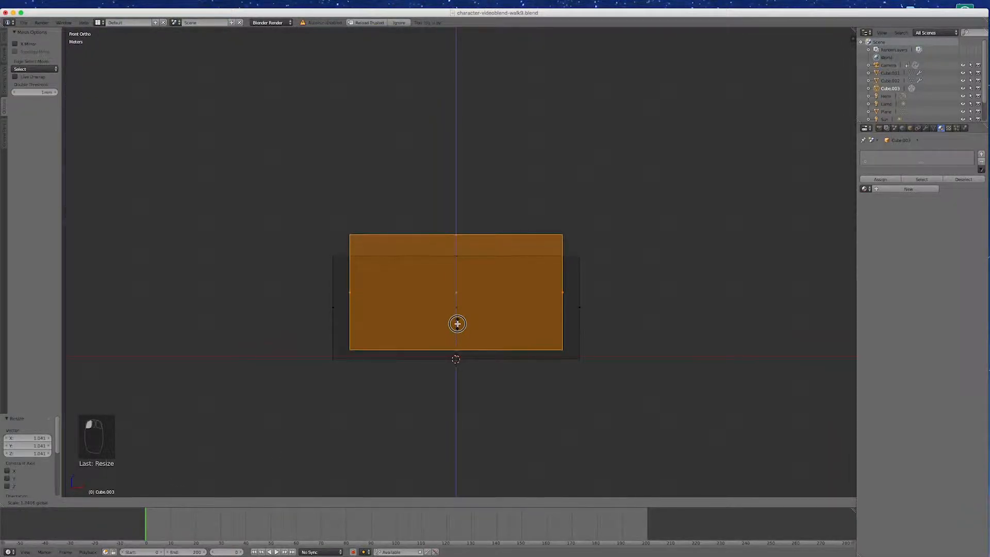
left_click(457, 324)
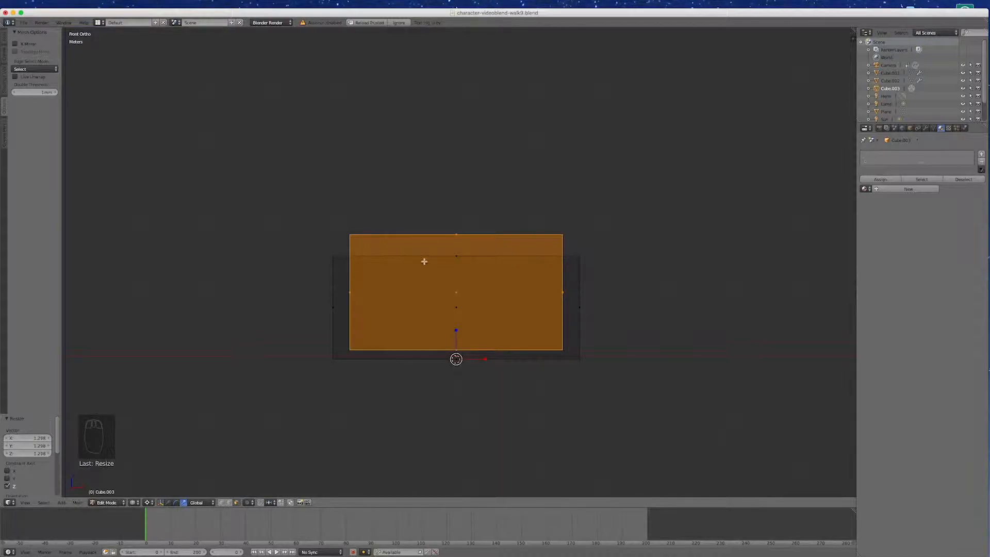
Restore solid shading, separate the selected inner block into its own object and return to Object Mode
middle_click_drag(668, 254, 654, 379)
key("z")
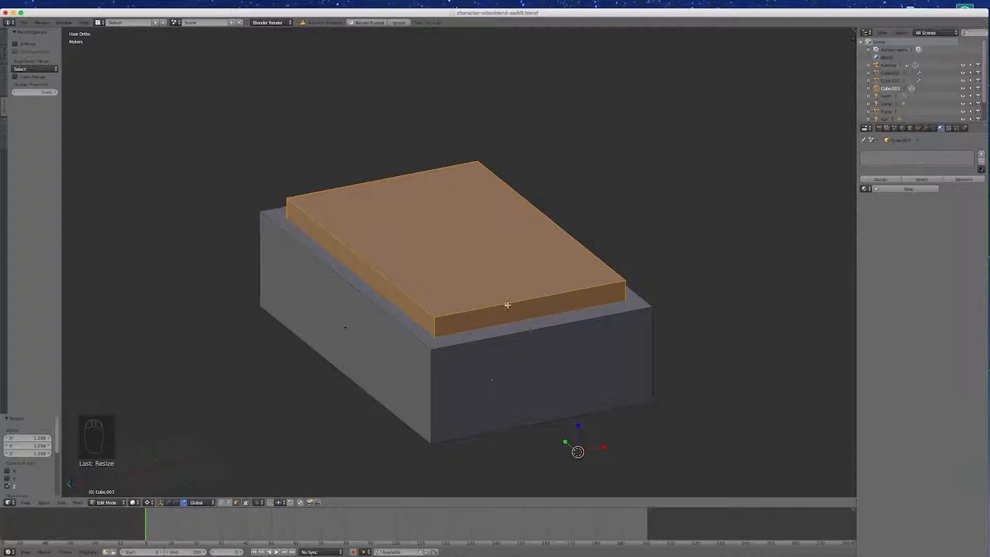
key("p")
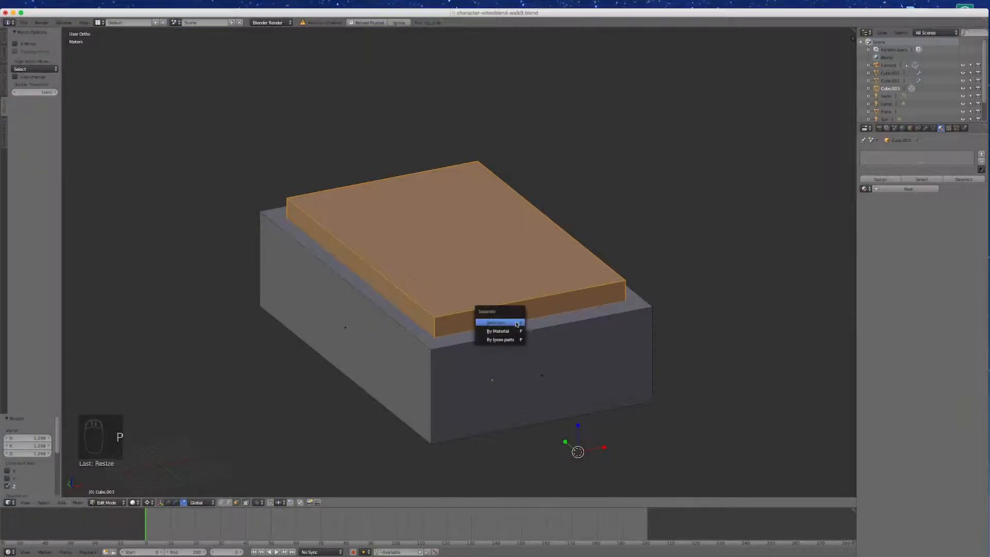
left_click(492, 324)
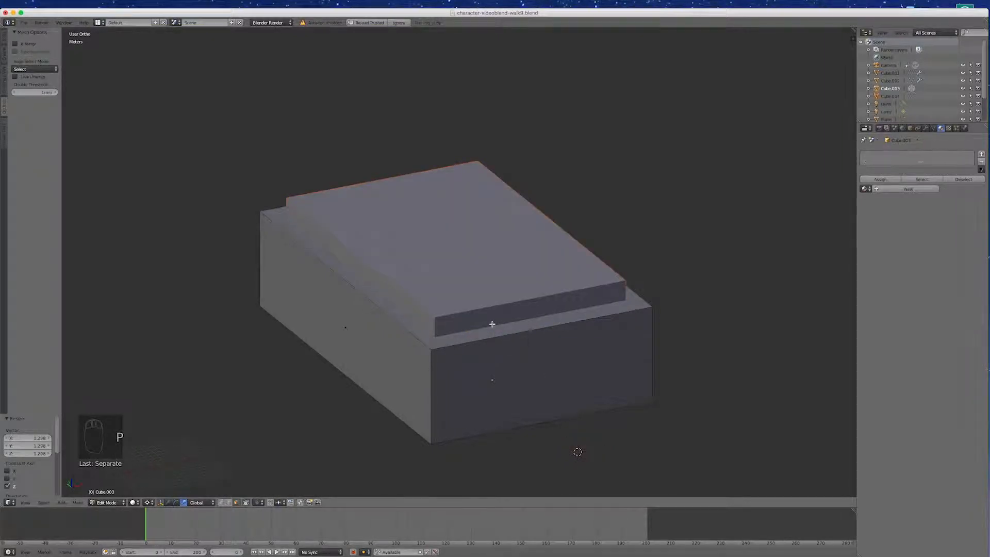
key("Tab")
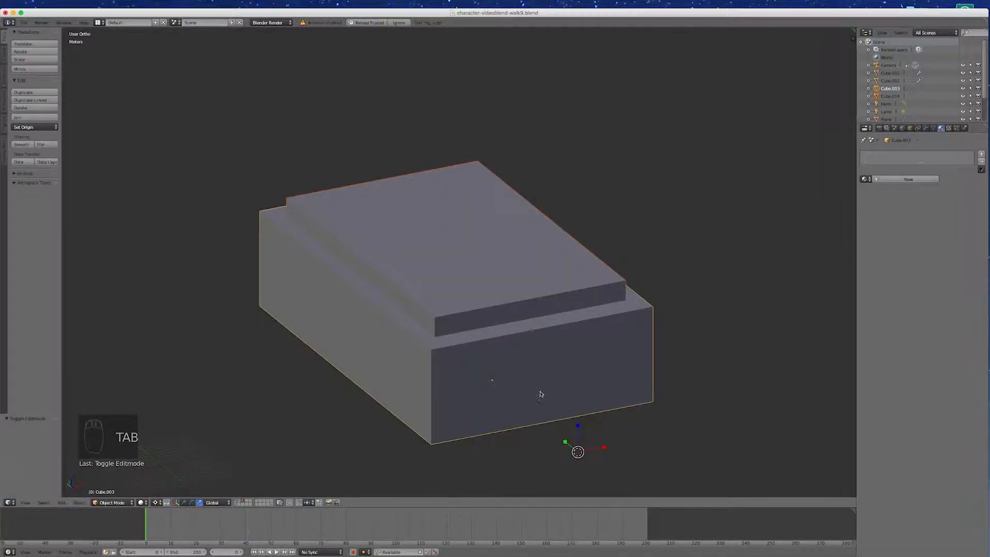
Select the inner and outer blocks alternately to check that they are separate objects
right_click(507, 290)
right_click(524, 361)
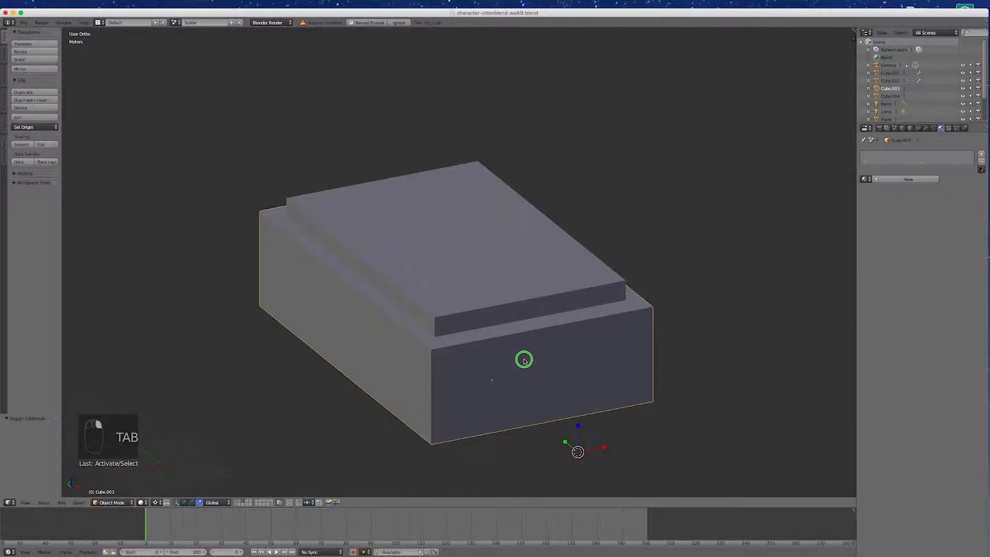
right_click(504, 296)
right_click(525, 353)
right_click(466, 276)
right_click(504, 353)
right_click(458, 270)
right_click(499, 345)
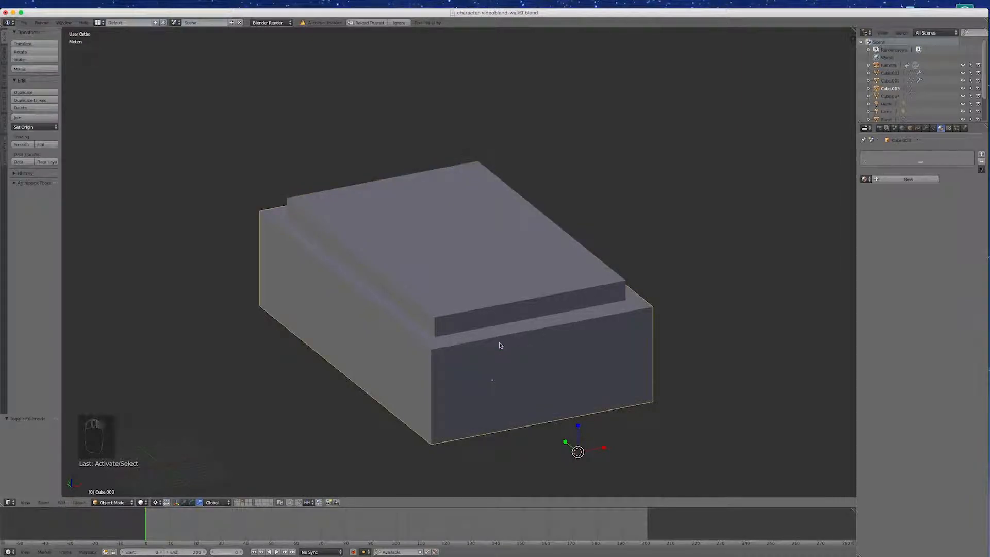
Add a Boolean modifier to the outer block with Cube.004 as its object and Difference as its operation
right_click(546, 375)
right_click(547, 376)
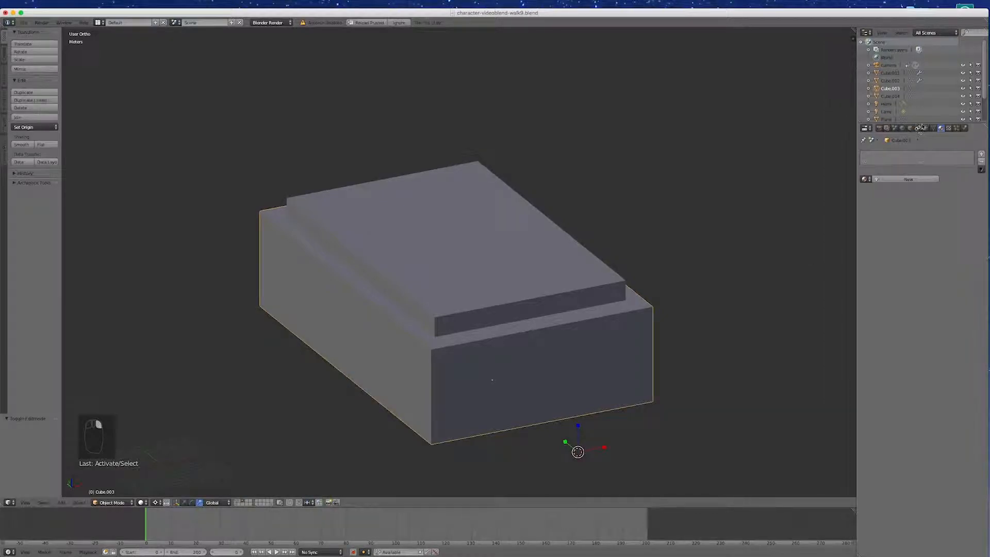
left_click(927, 129)
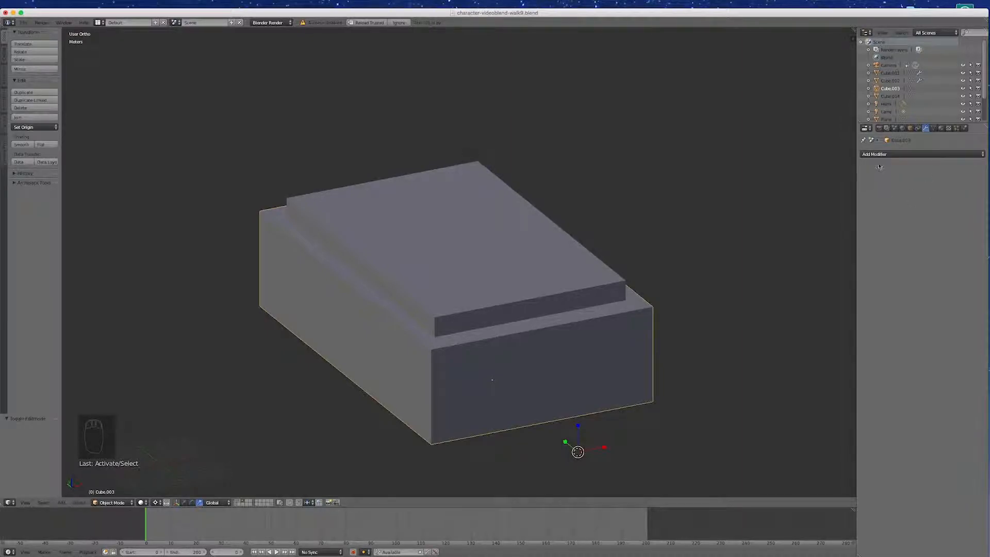
left_click(881, 155)
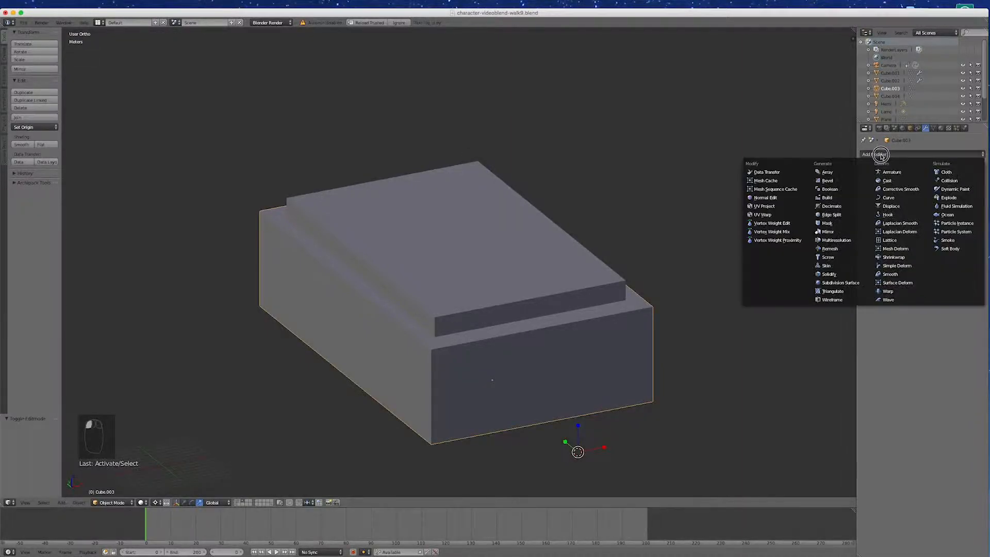
left_click(820, 190)
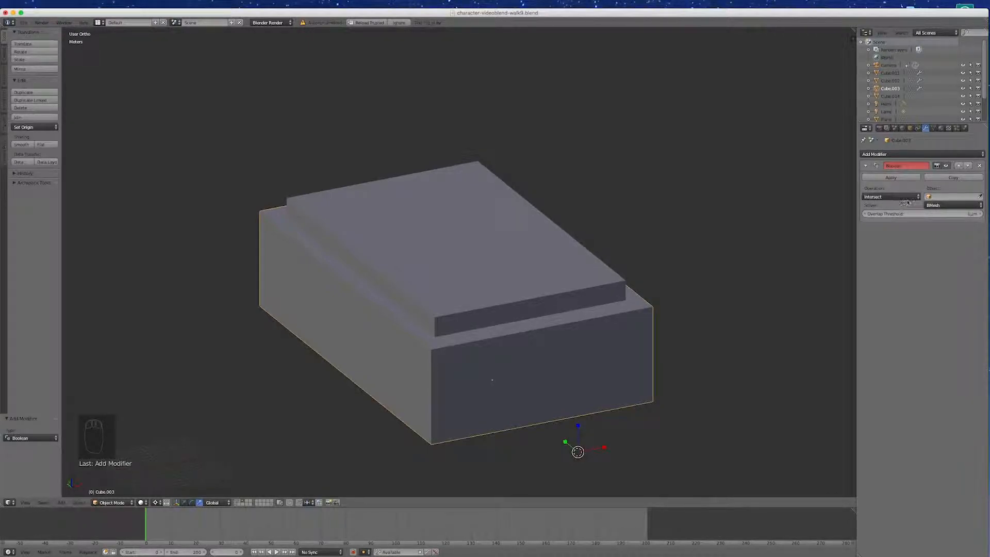
left_click(971, 198)
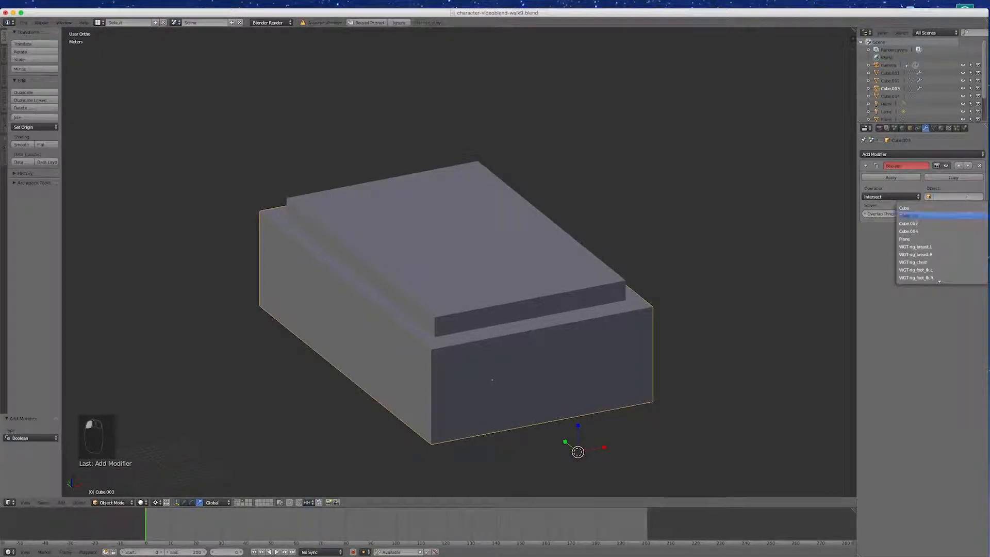
left_click(936, 231)
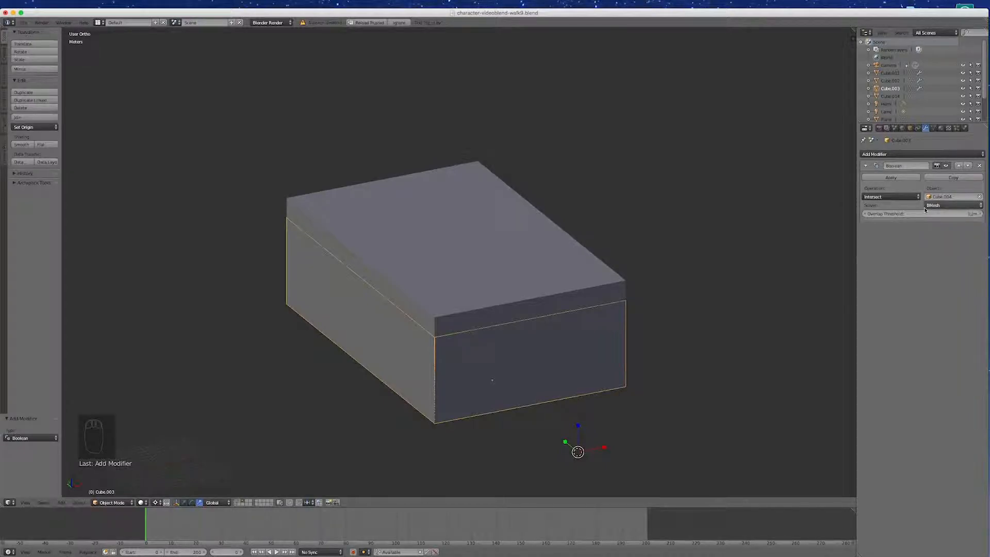
left_click(876, 197)
left_click(880, 169)
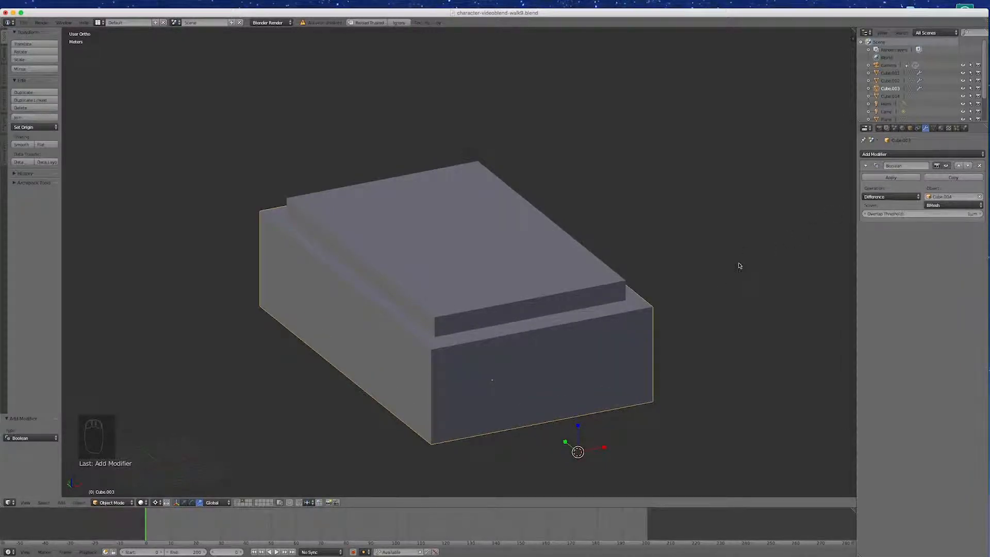
Hide the inner block temporarily to inspect the hollow in the outer block, and unhide it
right_click(454, 254)
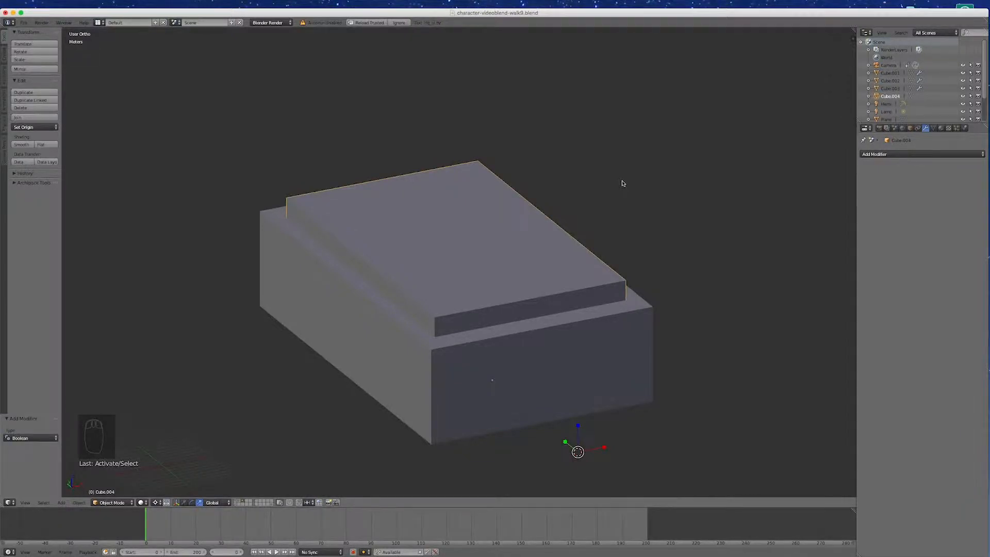
key("h")
middle_click_drag(593, 312, 771, 265)
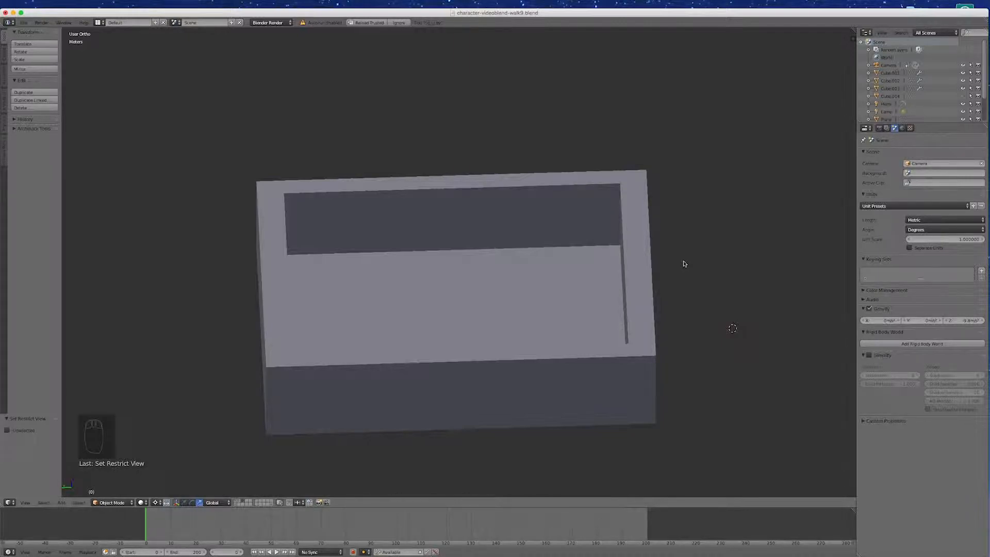
key("alt+h")
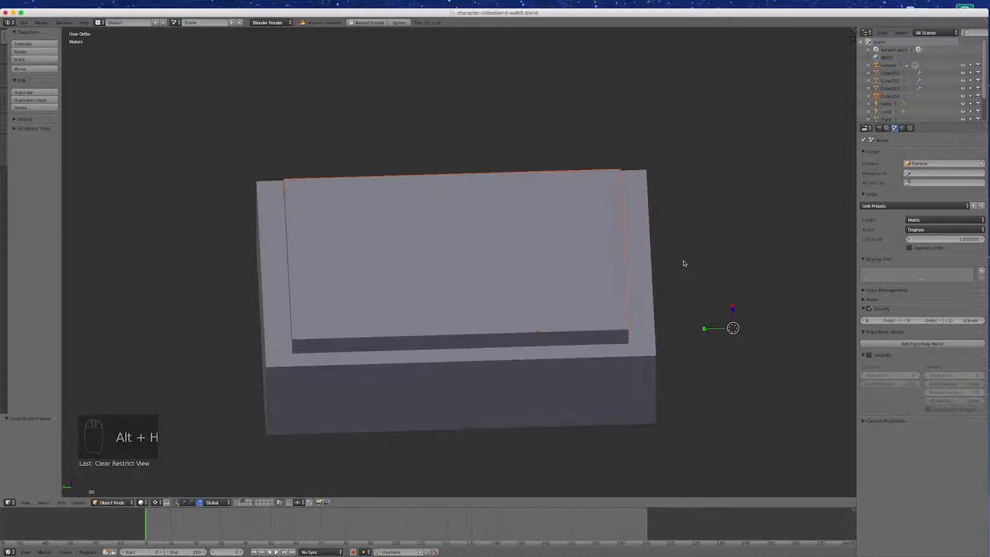
Try scaling the inner block along Y by 1.05 in the wireframe top view, and undo it
key("z")
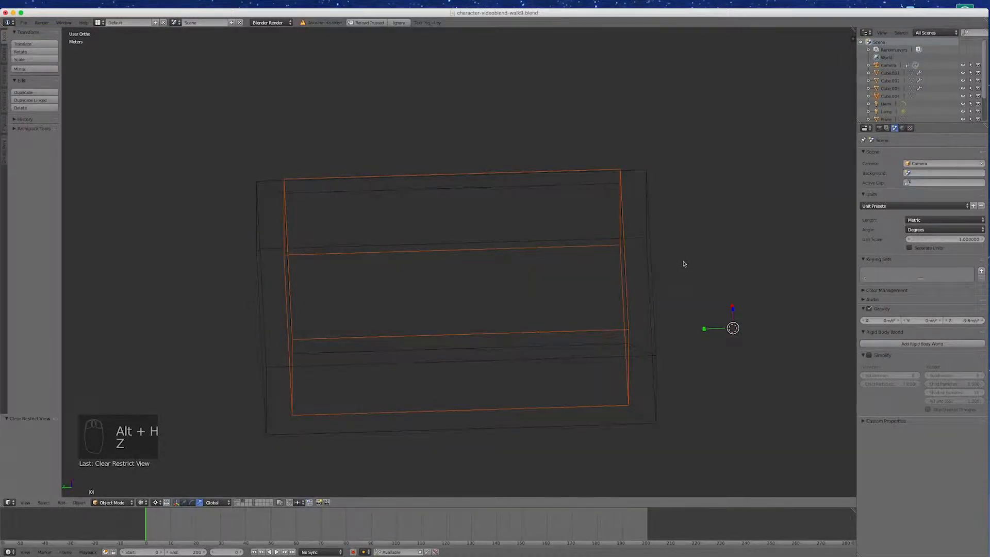
key("KP_7")
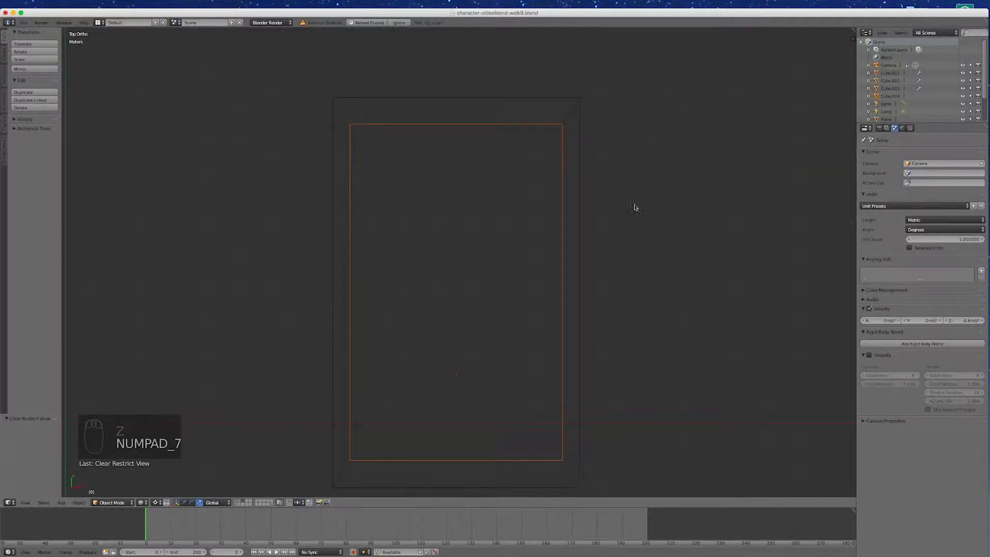
scroll(686, 132, "down", 3)
scroll(615, 316, "up", 1)
scroll(614, 318, "up", 1)
scroll(531, 437, "down", 1)
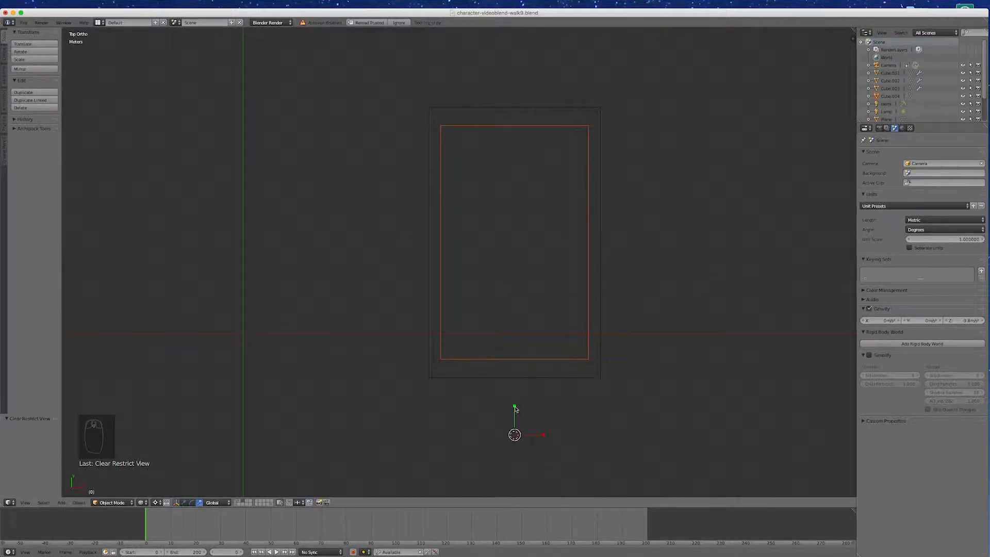
left_click_drag(516, 406, 514, 405)
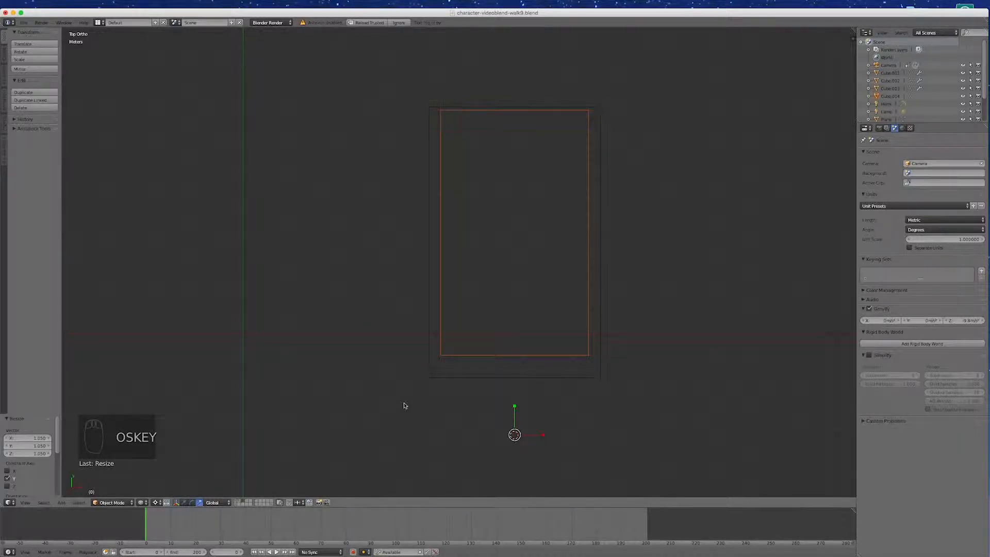
key("super+z")
Set the pivot point to Median Point
left_click(154, 503)
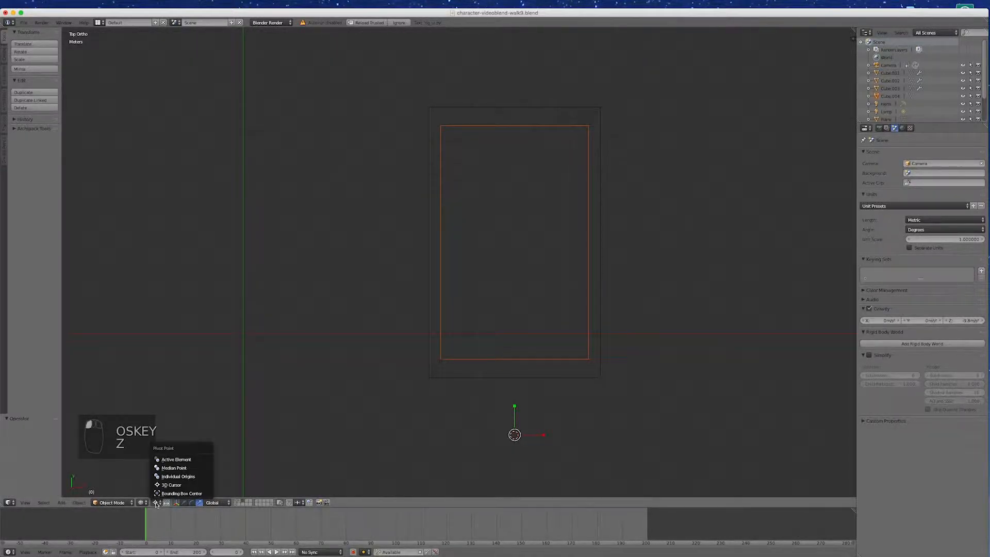
left_click(166, 469)
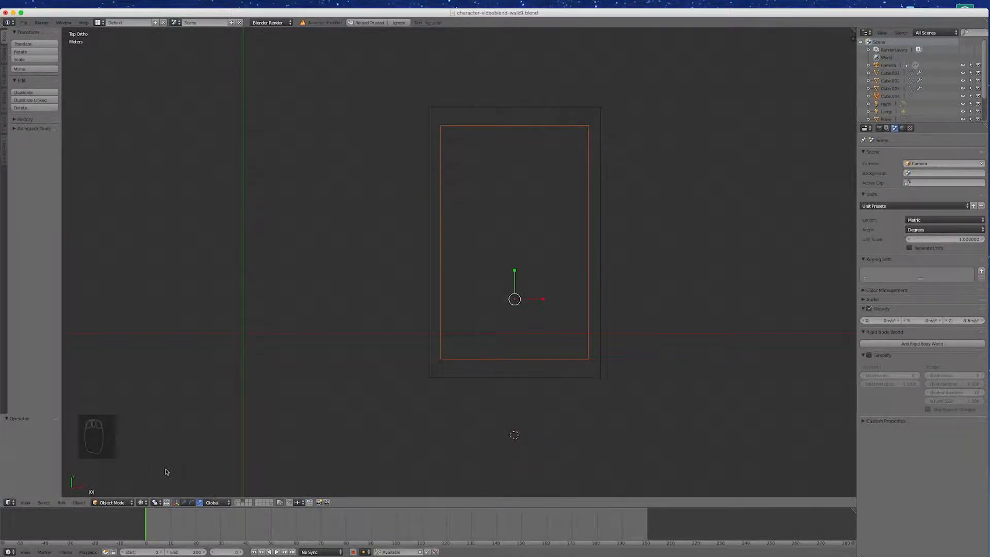
Scale the inner block along Y by about 1.065 and again by 1.013, moving it along Y to even out the end walls
left_click_drag(515, 272, 516, 267)
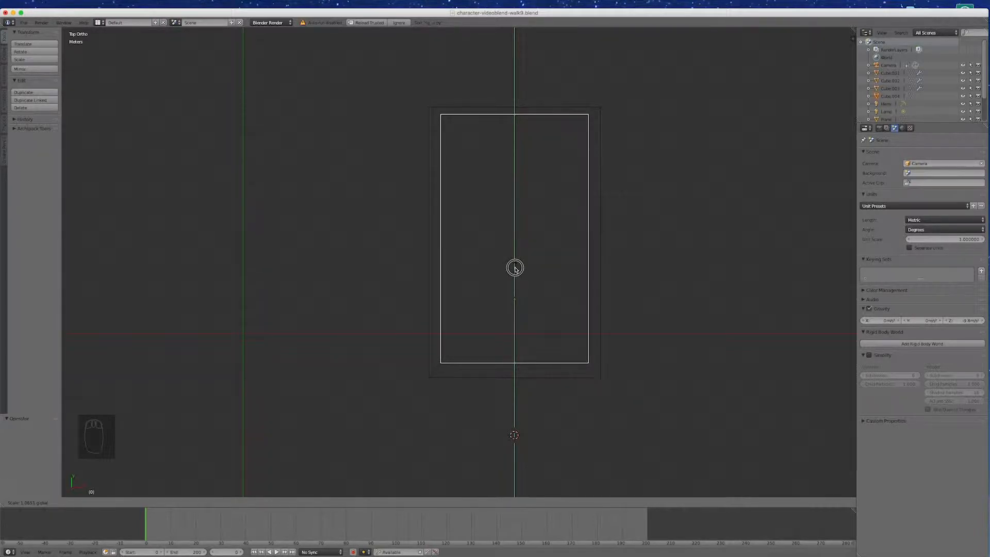
left_click_drag(515, 268, 516, 268)
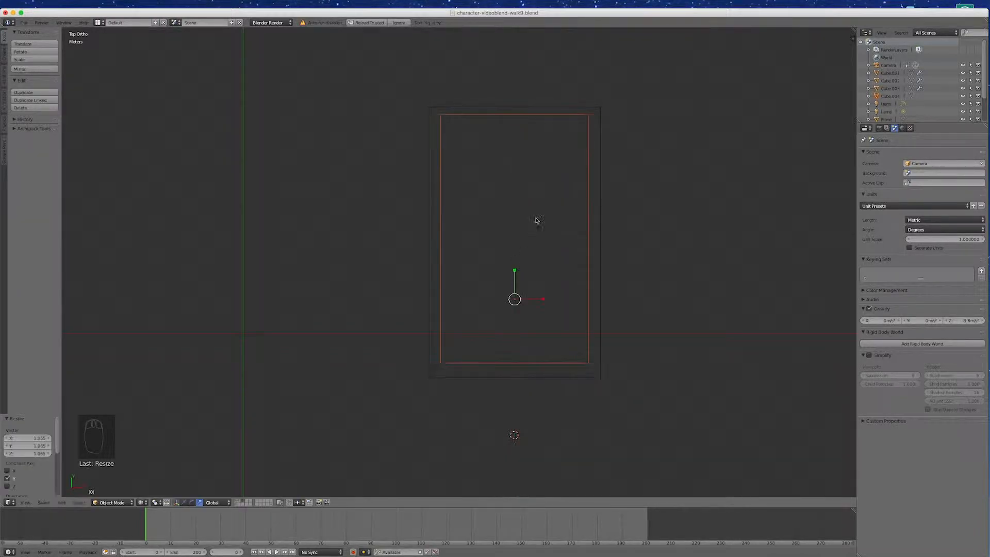
left_click(184, 503)
left_click_drag(514, 270, 514, 274)
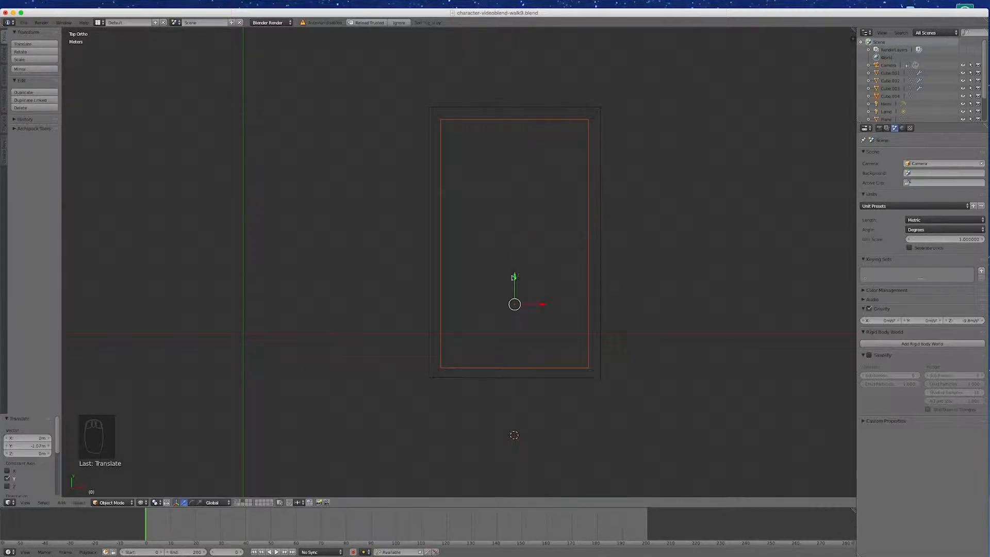
left_click(201, 503)
left_click_drag(515, 277, 515, 273)
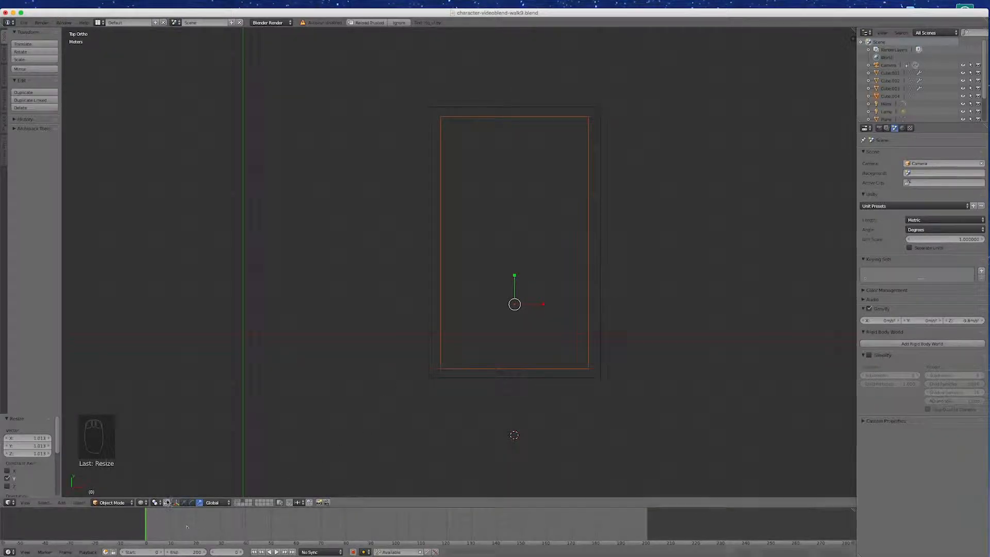
left_click(184, 503)
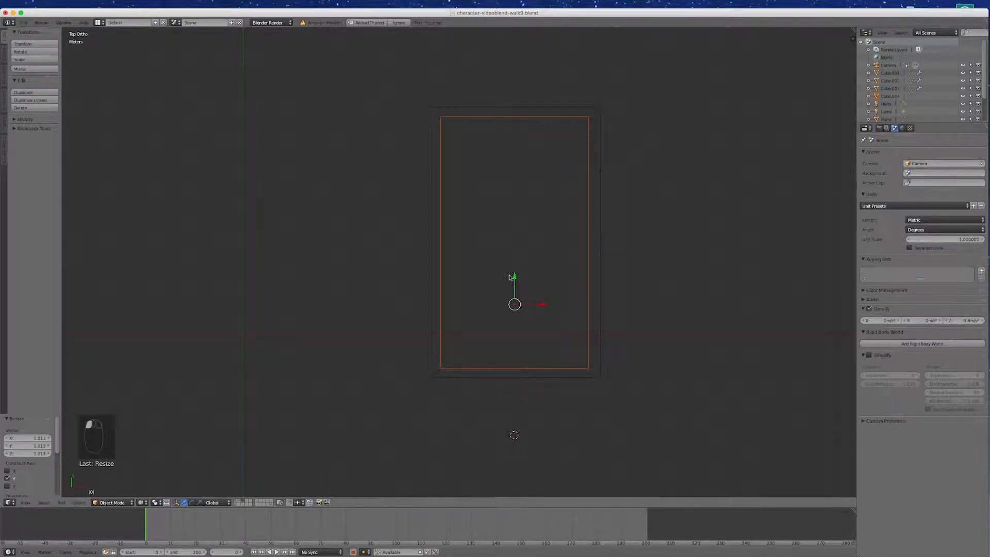
left_click_drag(516, 277, 514, 285)
Select the outer block, return to solid shading and apply its Boolean modifier
middle_click_drag(641, 381, 669, 327)
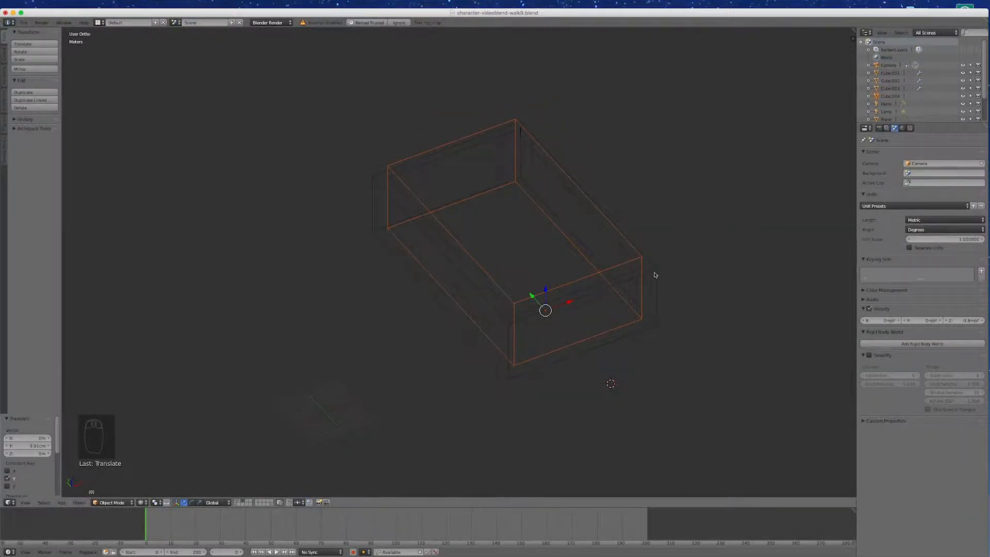
right_click(552, 364)
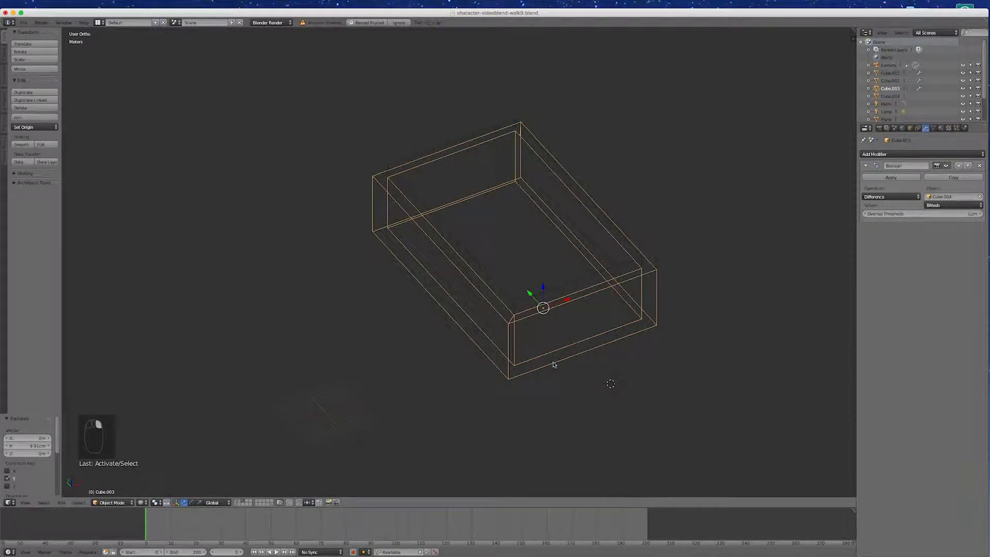
key("z")
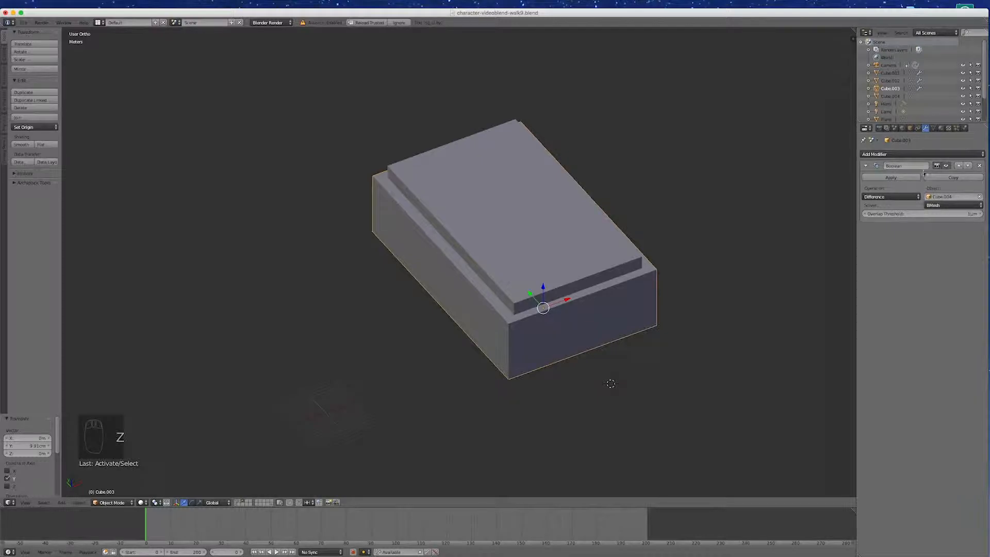
left_click(891, 177)
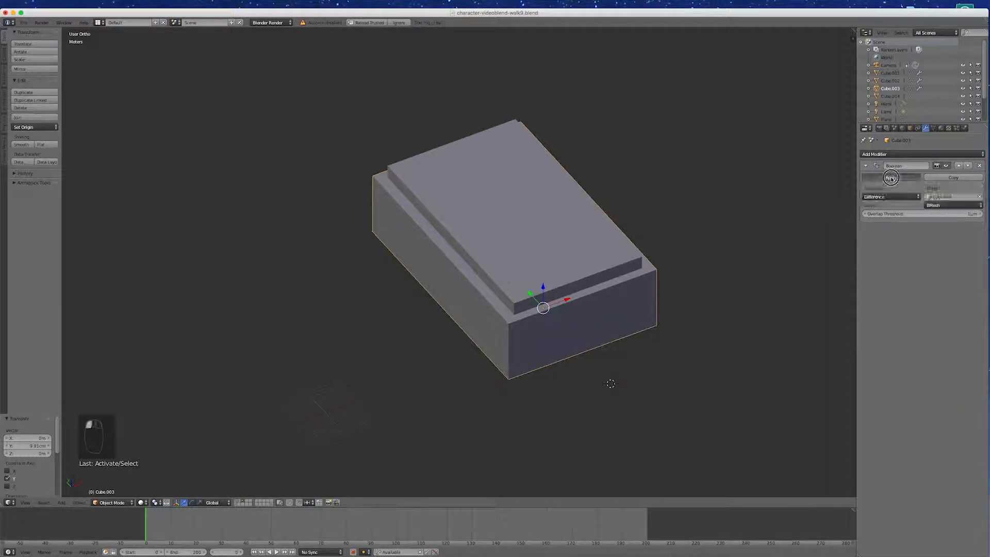
Hide the inner block temporarily to inspect the applied cut in the outer block, and unhide it
right_click(548, 246)
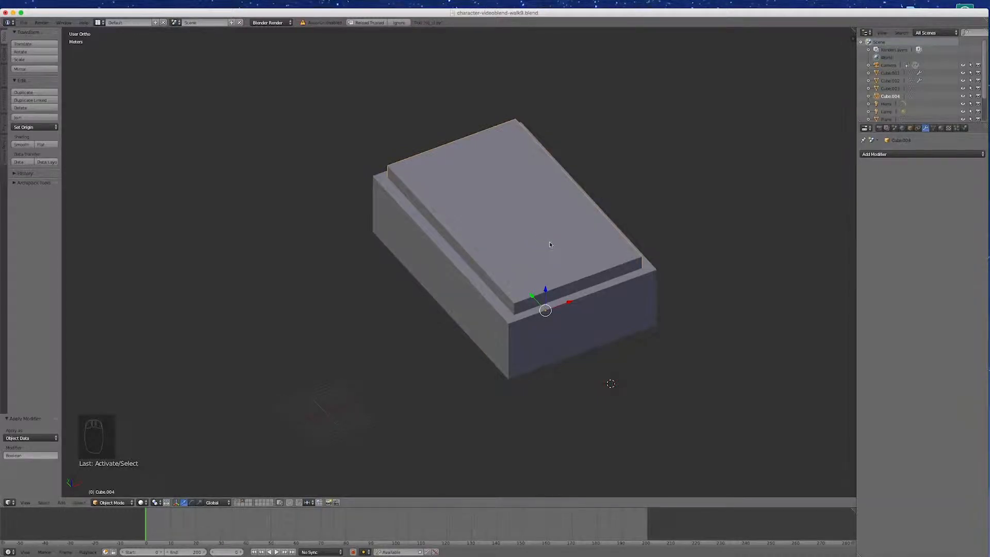
key("h")
middle_click_drag(574, 320, 593, 332)
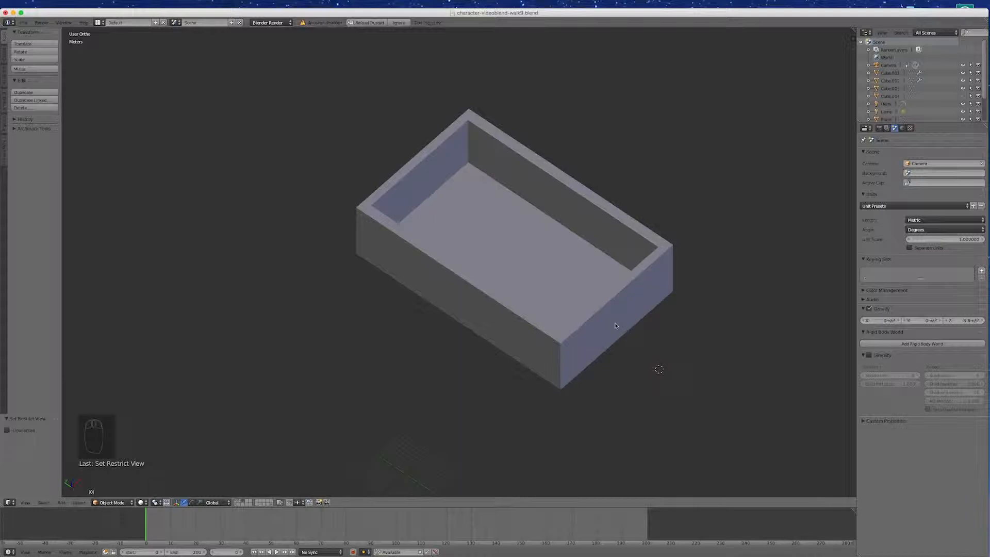
key("alt+h")
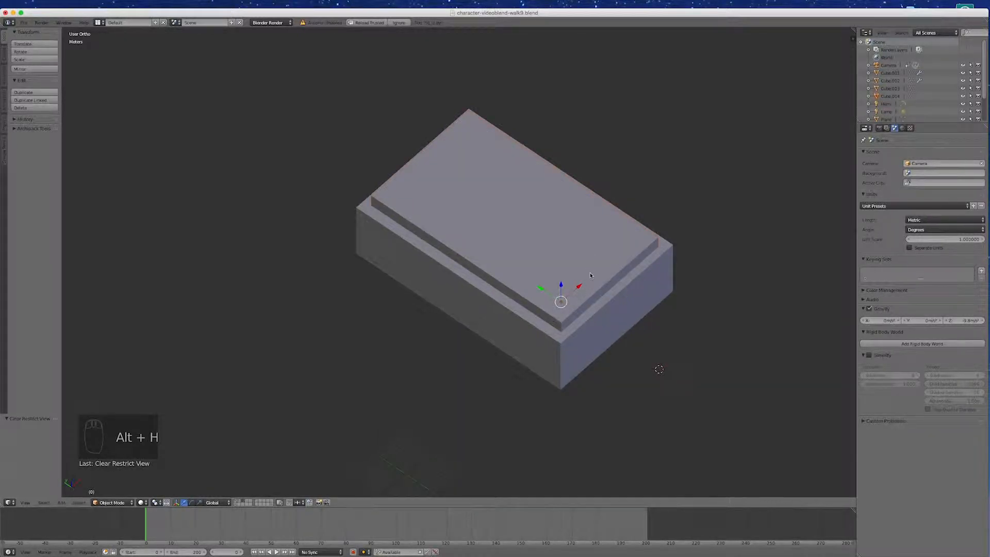
Scale the inner block down to about 0.545 and move it along X to straddle the long wall on the −X side, adjusting its height
key("KP_7")
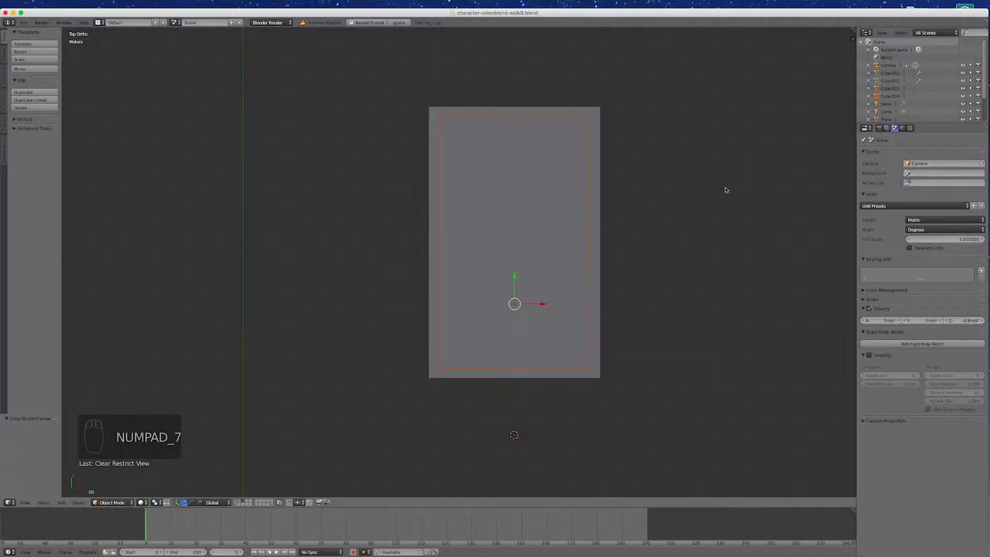
key("s")
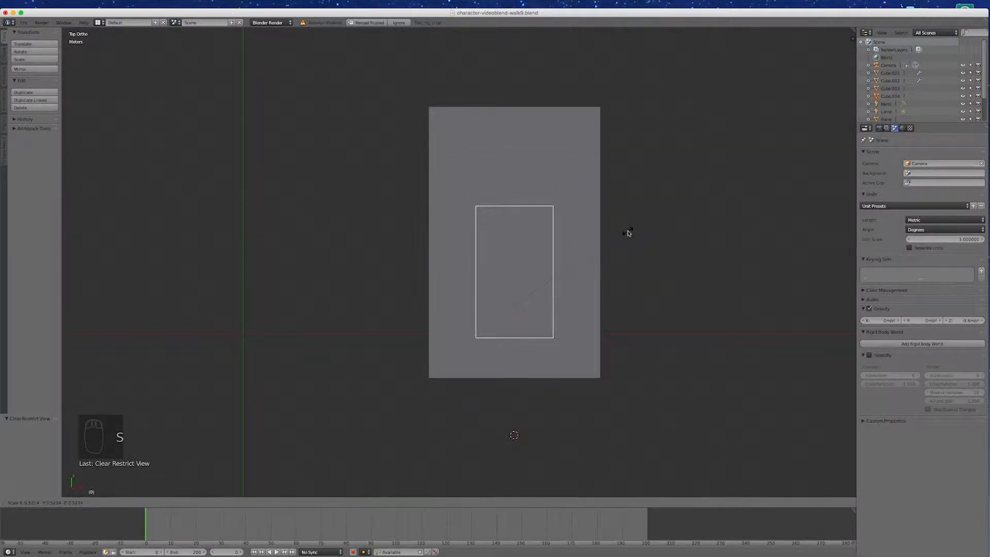
left_click(634, 232)
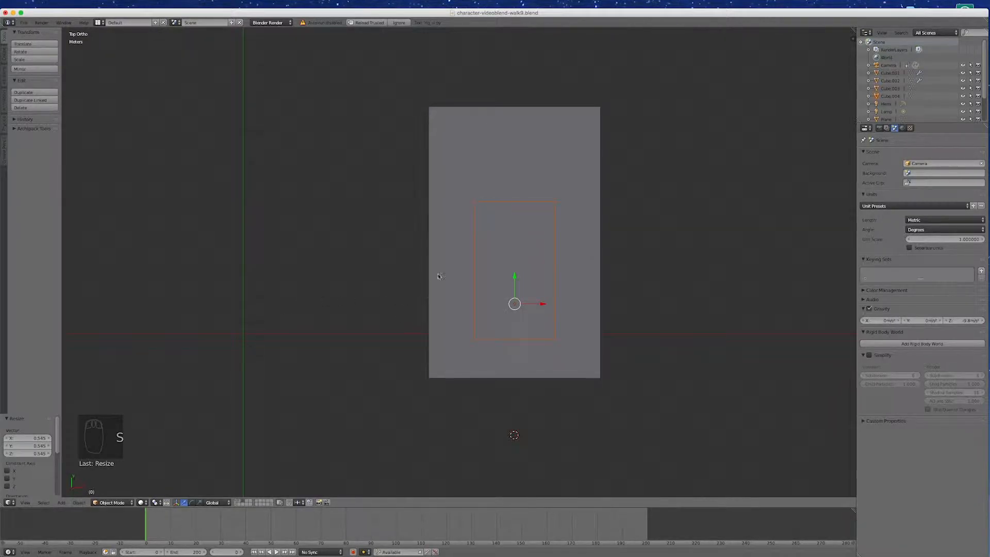
left_click_drag(541, 303, 472, 307)
mouse_move(442, 277)
left_mouse_down()
mouse_move(441, 241)
mouse_move(442, 277)
left_mouse_up()
middle_click_drag(515, 356, 599, 272)
left_click_drag(469, 237, 480, 225)
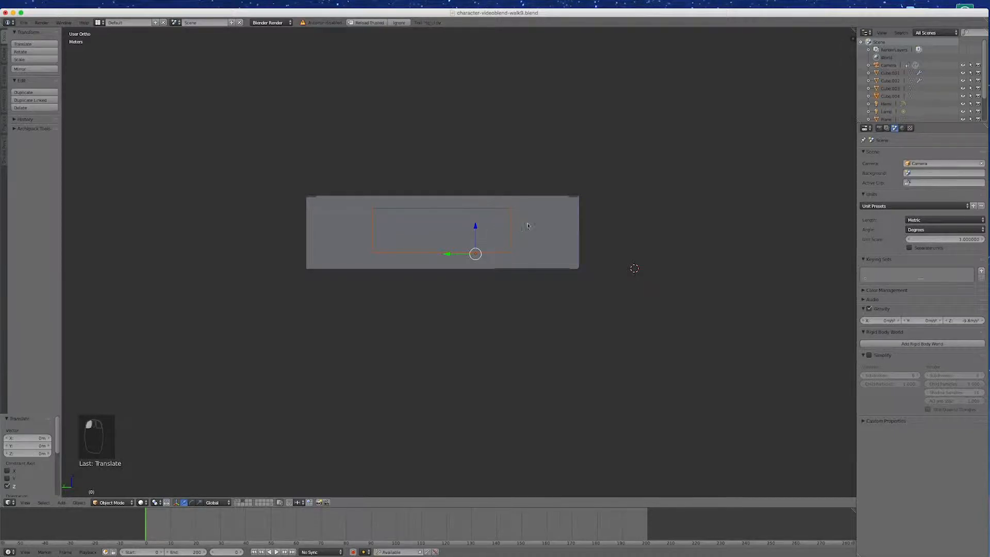
Scale the small block along Y to about 0.562 and move it along the −X wall toward the building's +Y end
left_click(200, 502)
left_click_drag(447, 254, 460, 254)
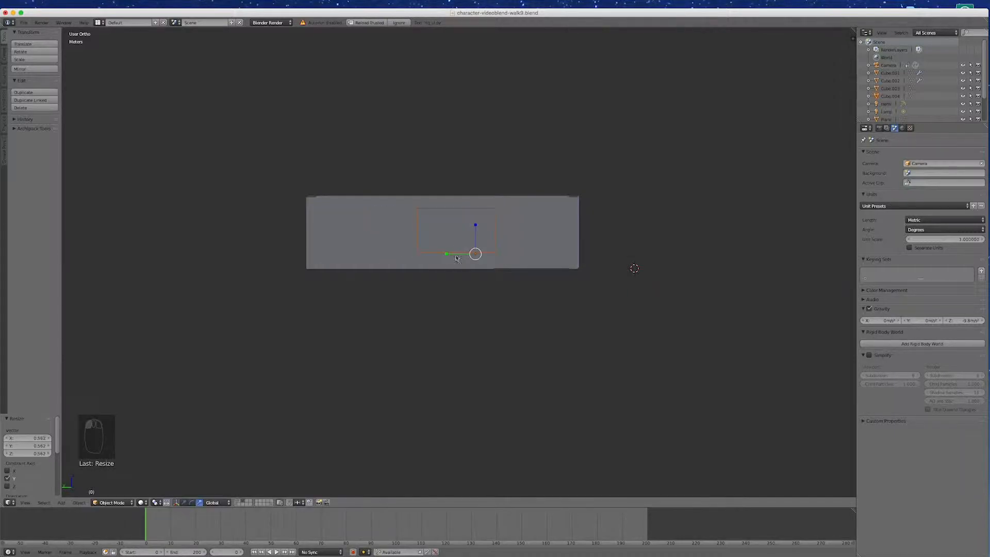
left_click(184, 505)
left_click_drag(447, 253, 391, 253)
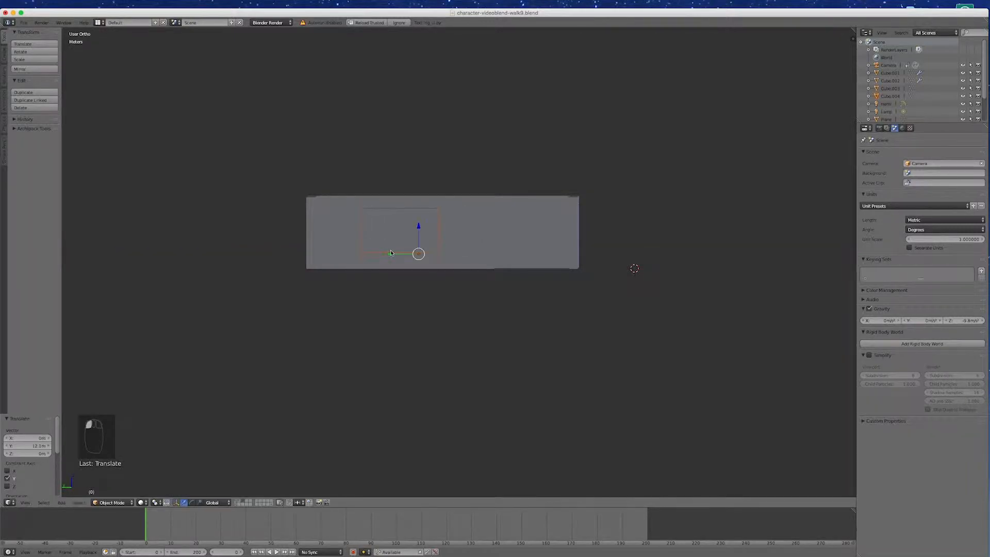
key("KP_3")
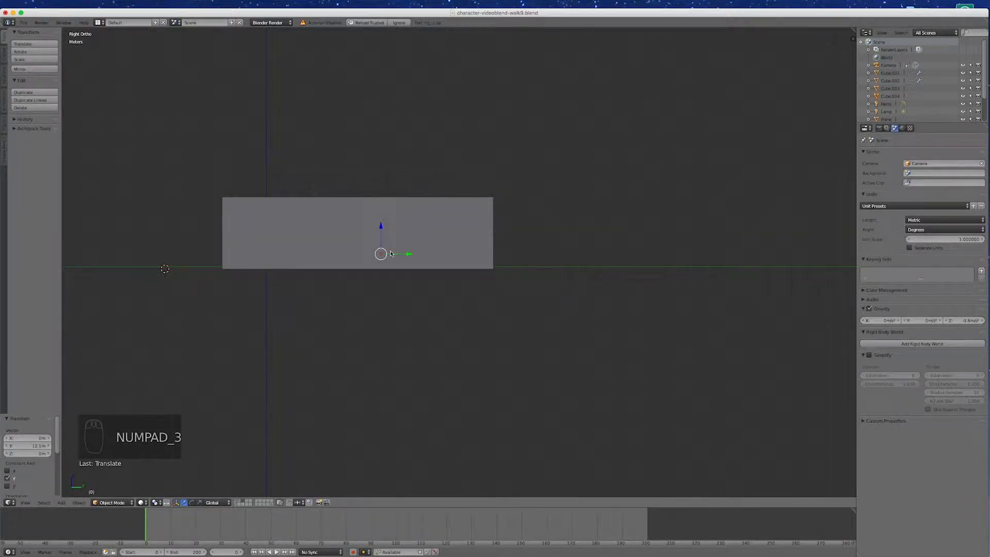
key("ctrl+KP_3")
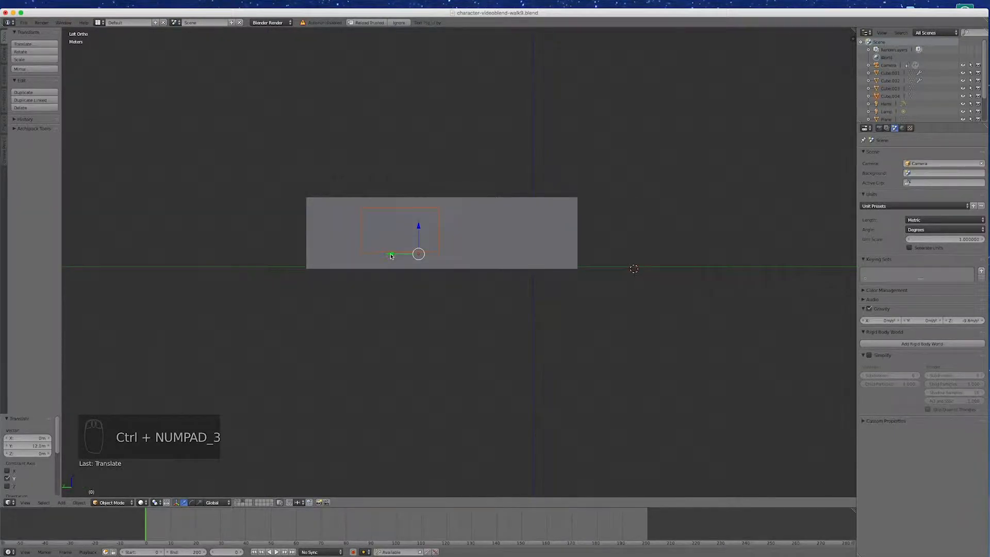
key("KP_7")
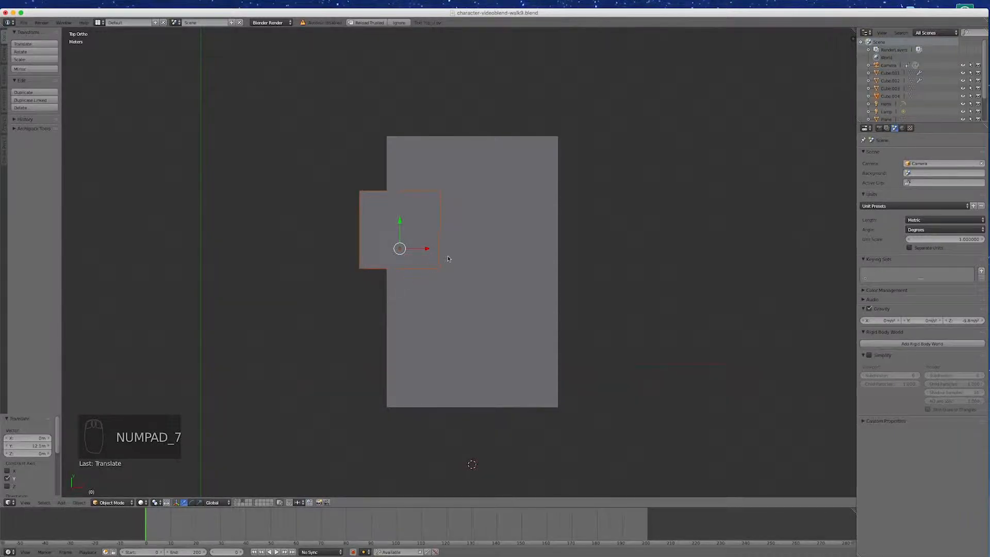
mouse_move(404, 226)
left_mouse_down()
mouse_move(401, 209)
mouse_move(400, 222)
left_mouse_up()
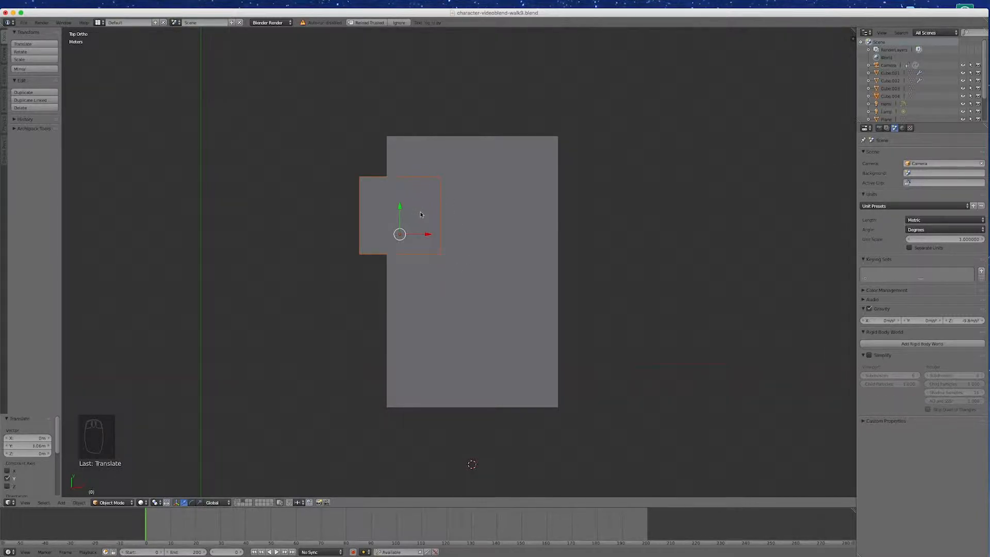
Enter Edit Mode on the small block in the −X wall and select all of its geometry in the top view
key("Tab")
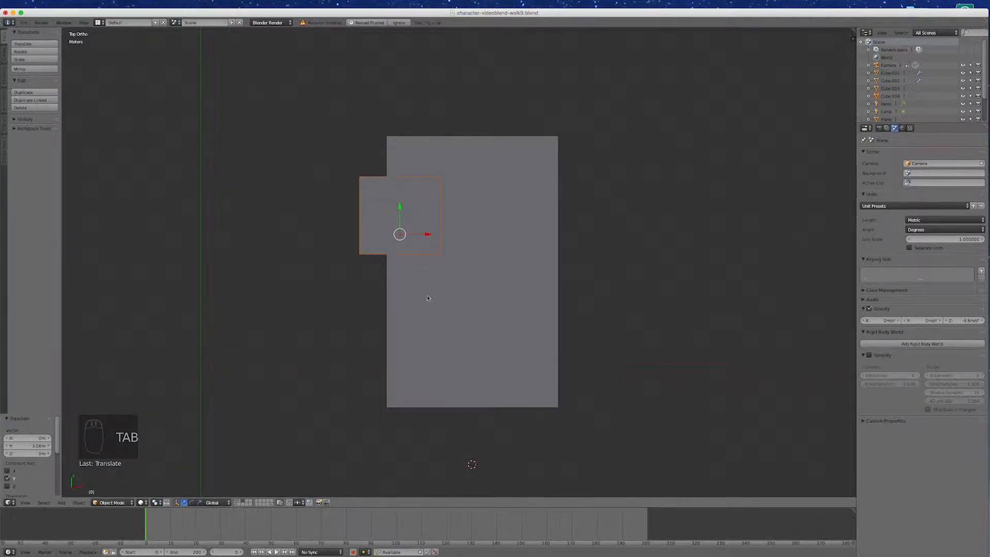
middle_click_drag(358, 454, 401, 389)
key("Tab")
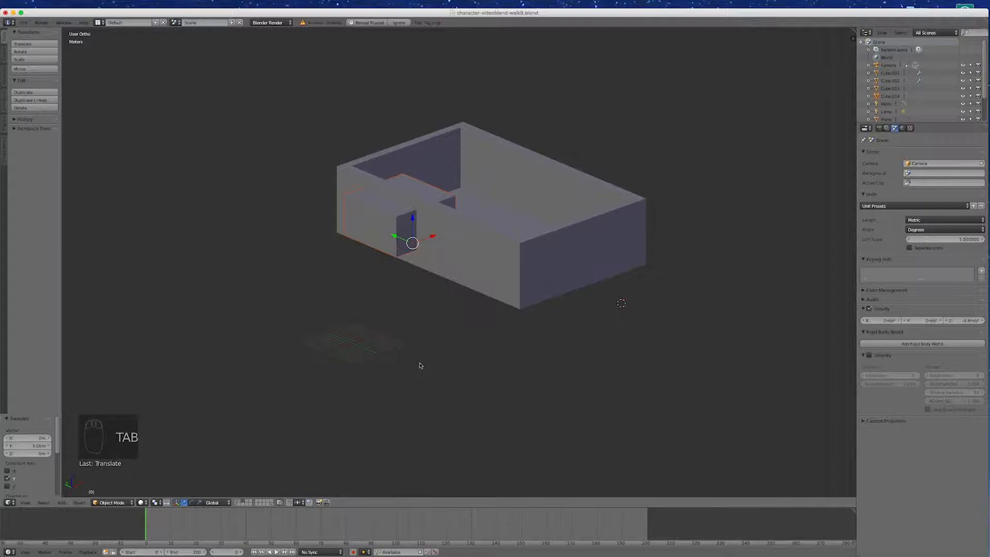
right_click(379, 209)
key("Tab")
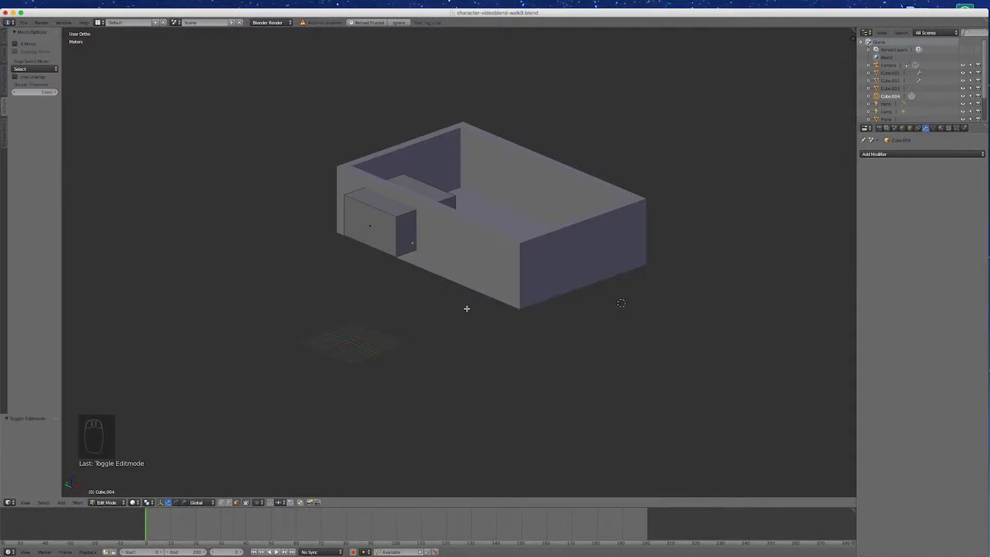
key("KP_7")
scroll(579, 234, "down", 7)
scroll(470, 354, "up", 4)
scroll(454, 358, "up", 4)
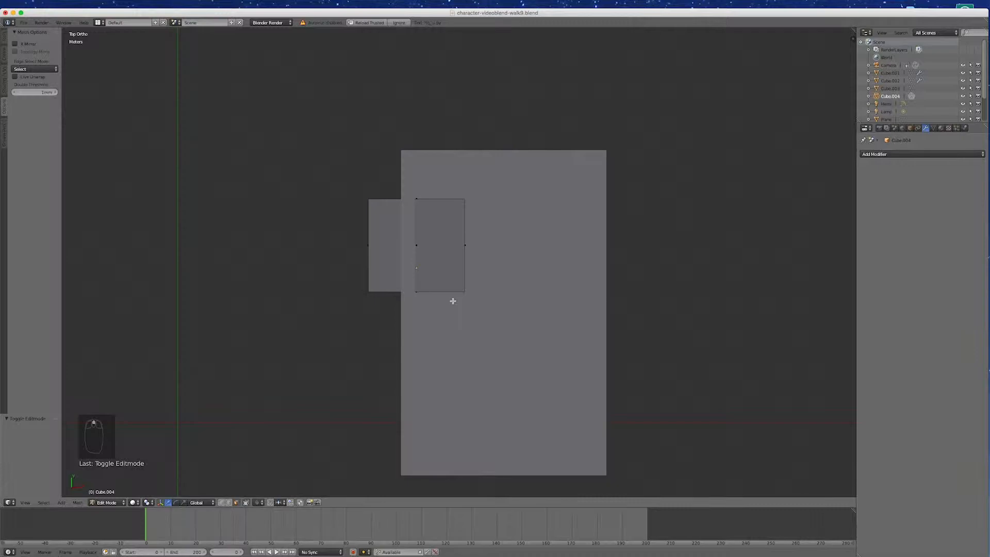
key("a")
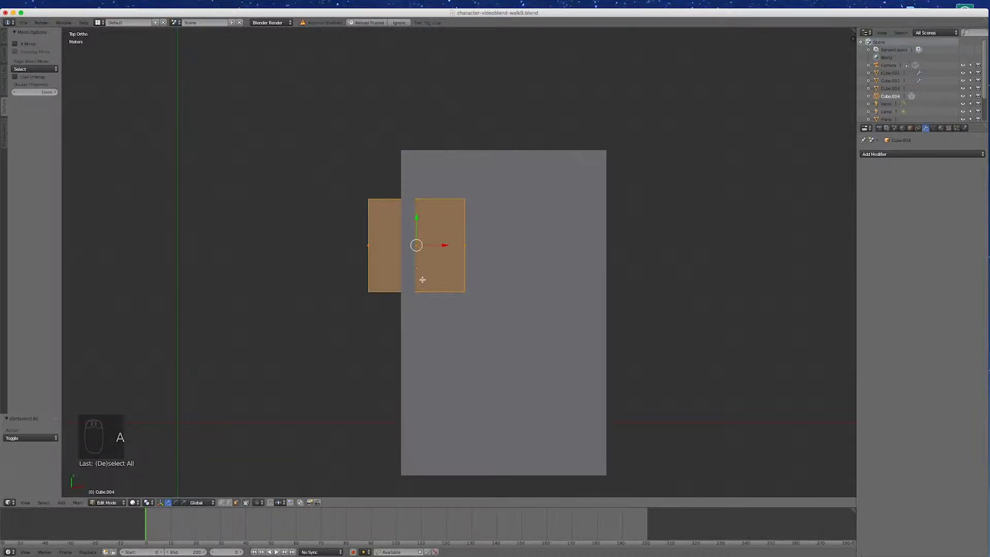
Duplicate the block's mesh and move the copy about 24.5 m along −Y on the same wall
key("shift+d")
right_click(420, 358)
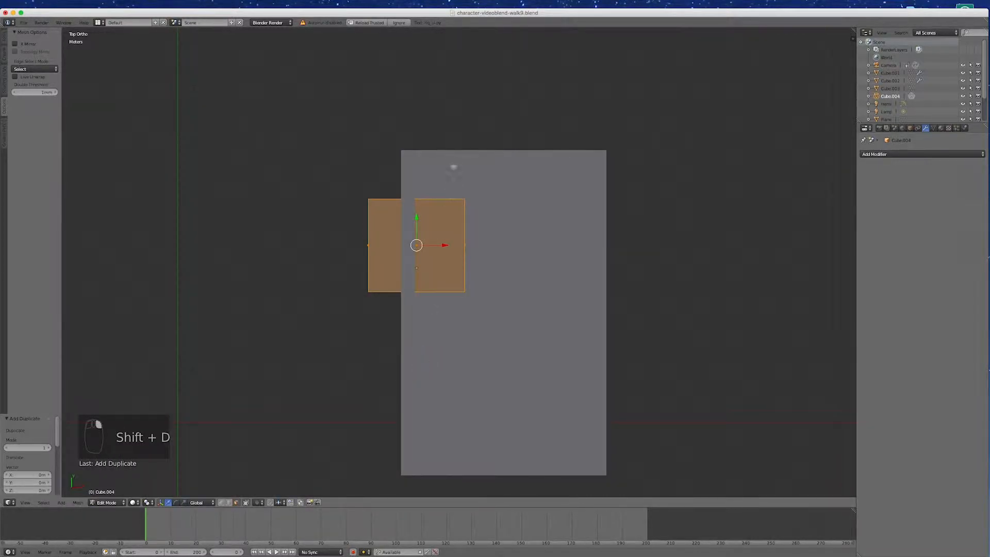
key("shift+d")
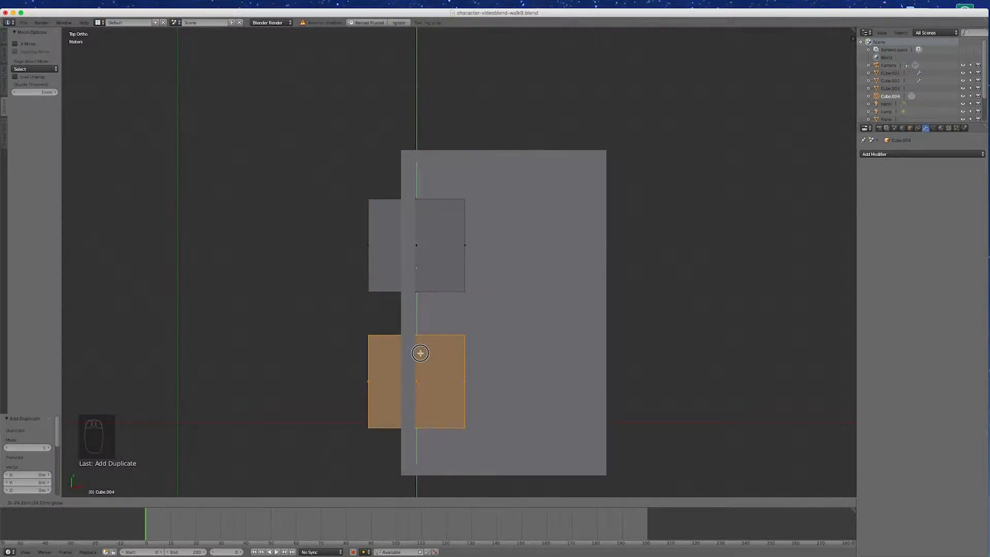
left_click(419, 354)
middle_click_drag(504, 370, 555, 300)
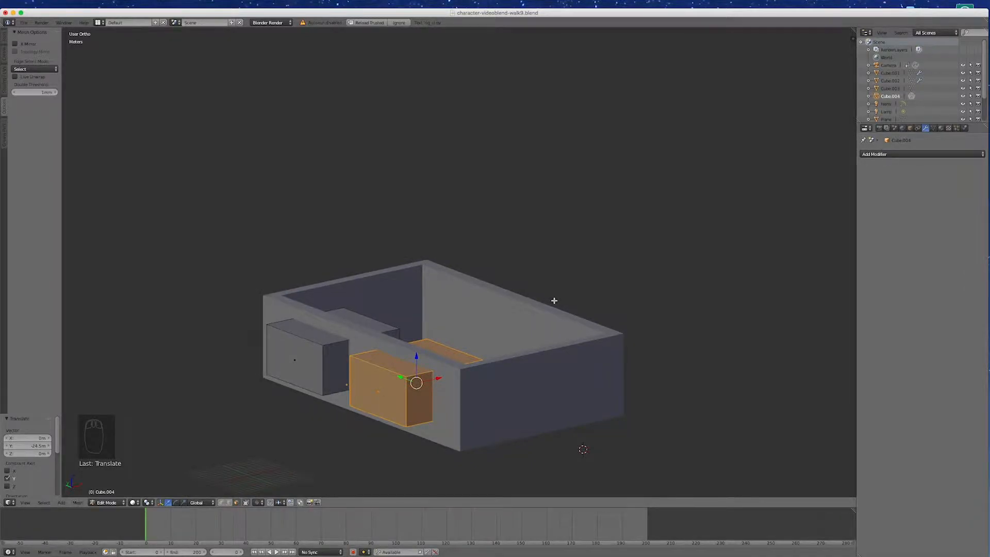
Duplicate the second block's mesh and move the copy about 22.5 m along X into the building's interior
key("KP_7")
scroll(392, 330, "down", 5)
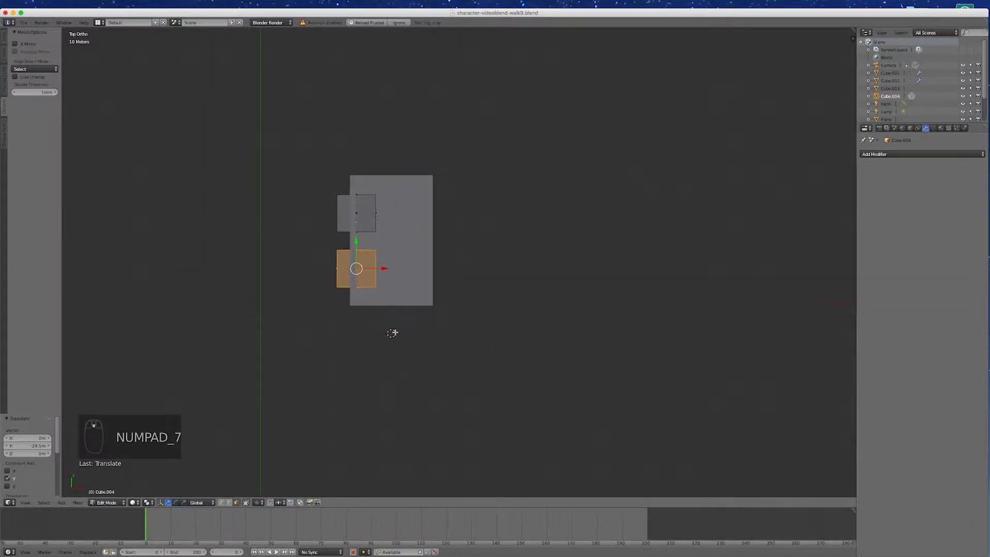
scroll(392, 329, "up", 4)
scroll(349, 314, "down", 3)
scroll(329, 230, "up", 5)
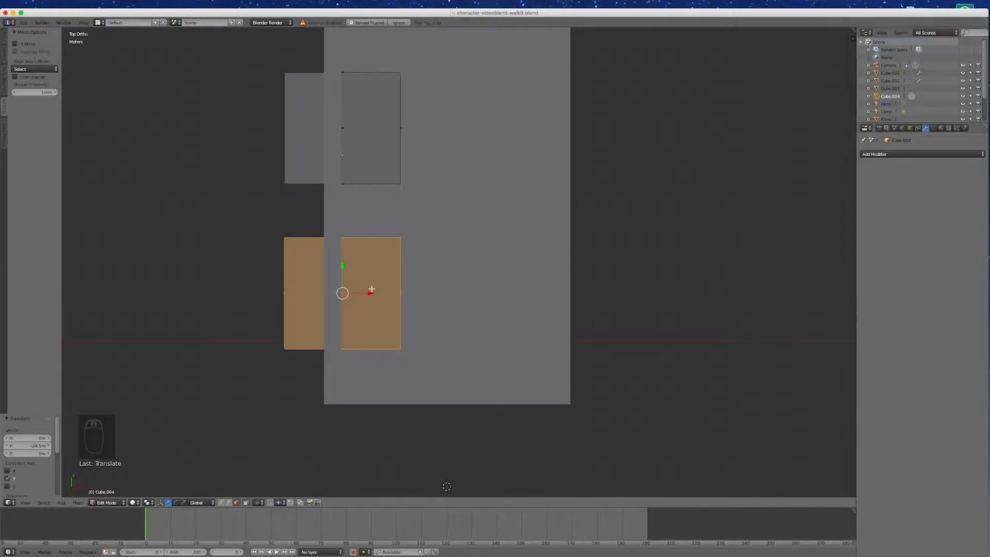
key("shift+d")
right_click(482, 289)
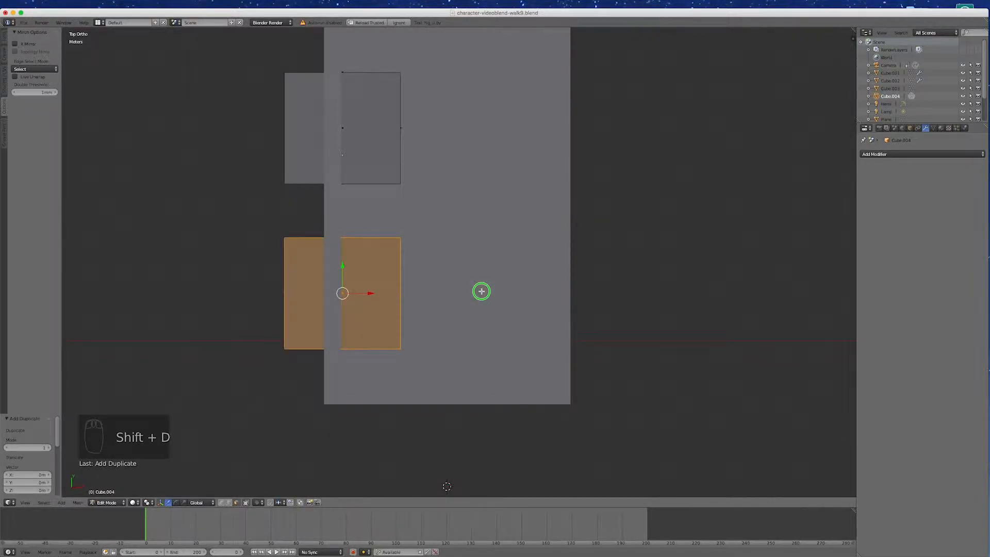
left_click_drag(368, 293, 531, 308)
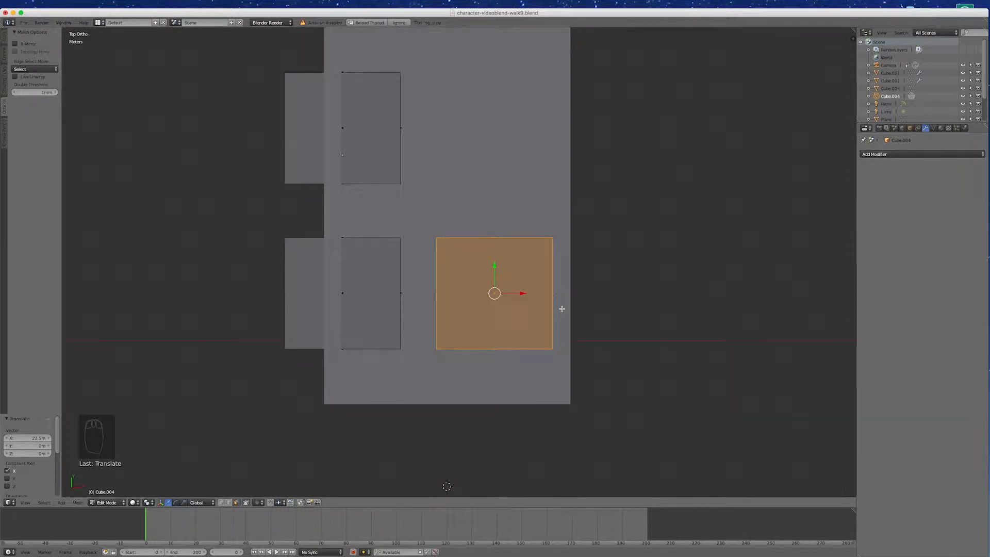
Rotate the new copy 90 degrees and move it about 10.5 m along −Y so it straddles the short end wall
type("r90")
key("Return")
left_click_drag(495, 259, 493, 337)
middle_click_drag(640, 403, 663, 349)
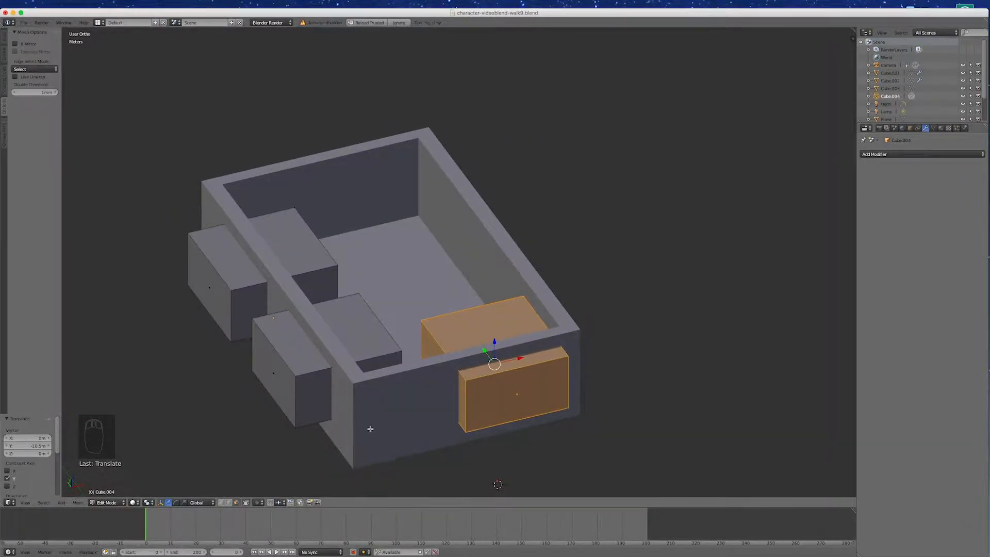
Leave Edit Mode, select the building, and add a Boolean modifier with the cutter object Cube.004 as its target
key("Tab")
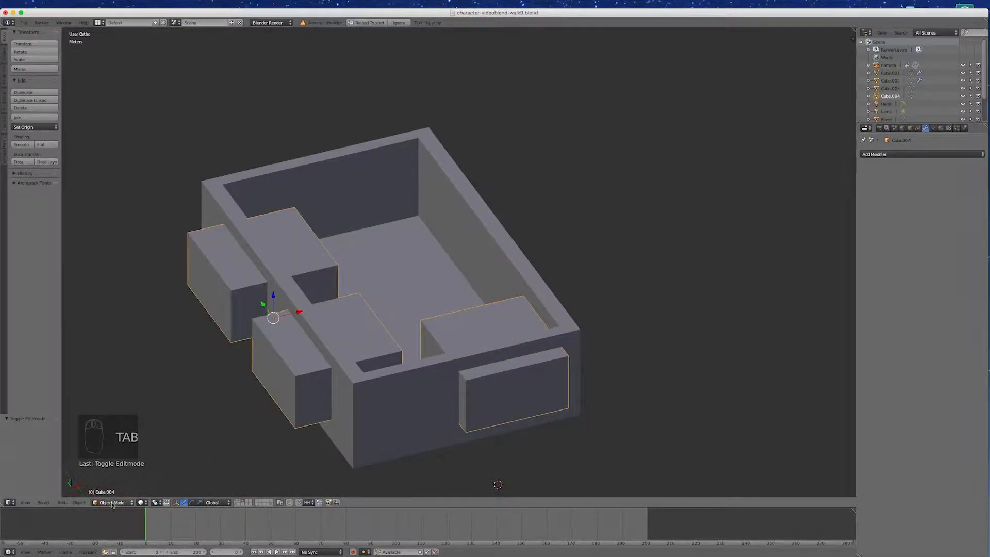
scroll(541, 299, "down", 2)
middle_click_drag(542, 299, 540, 330)
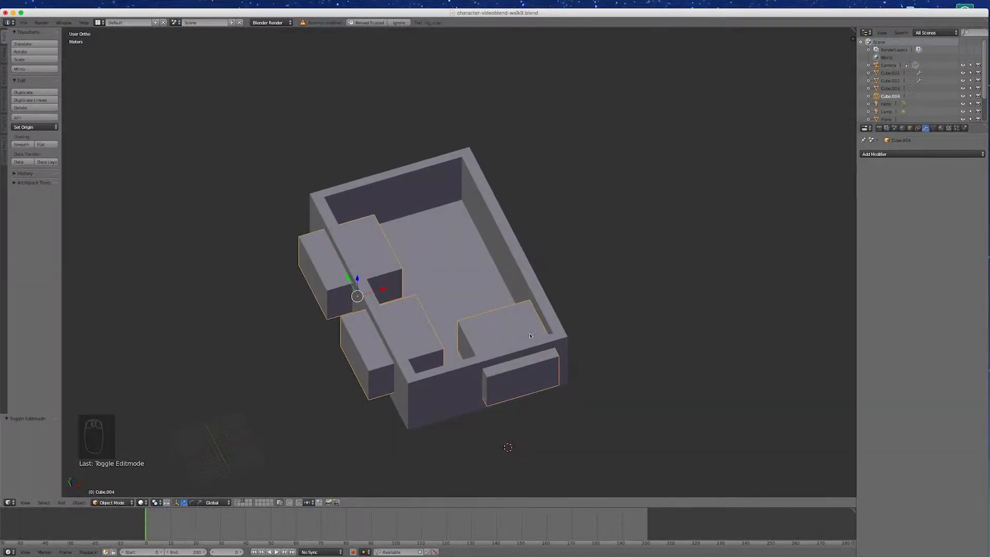
right_click(451, 394)
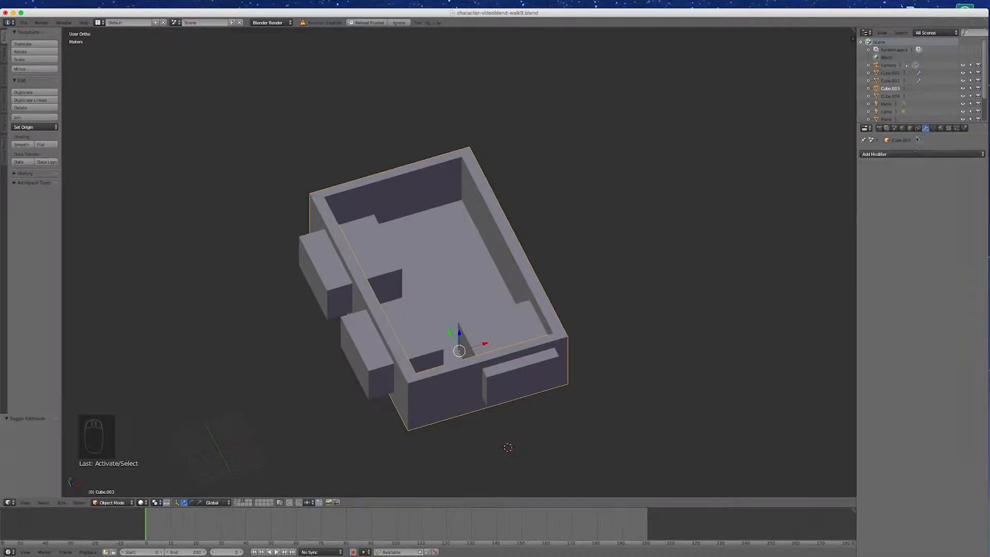
left_click(893, 155)
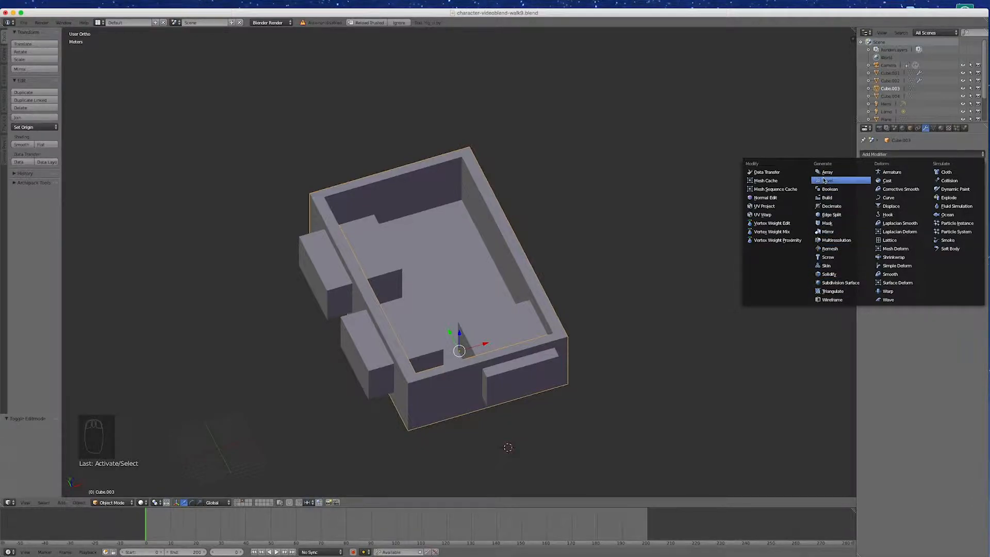
left_click(829, 190)
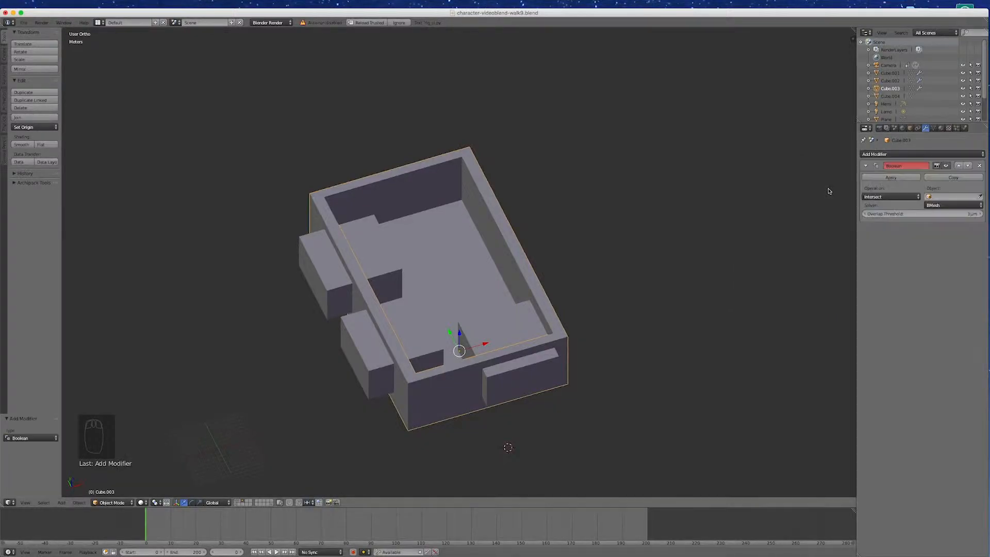
left_click(952, 197)
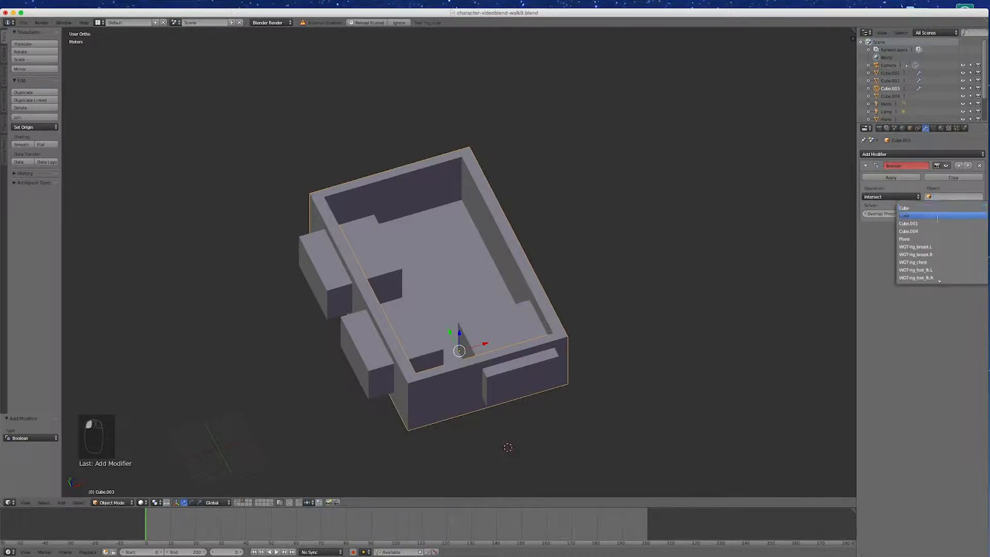
left_click(935, 233)
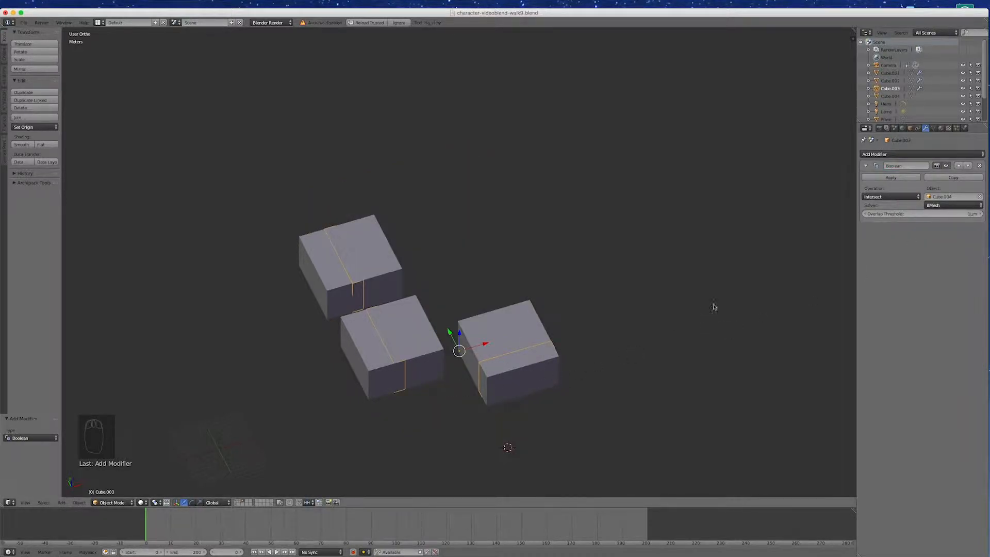
Set the building's Boolean operation to Difference so the cutter blocks are subtracted from the walls
left_click(872, 197)
left_click(876, 180)
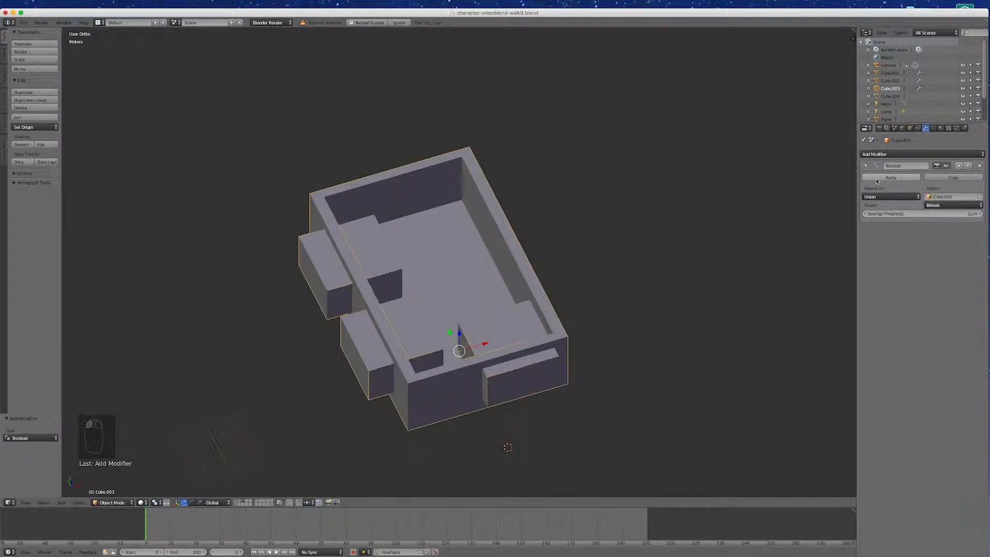
left_click(876, 198)
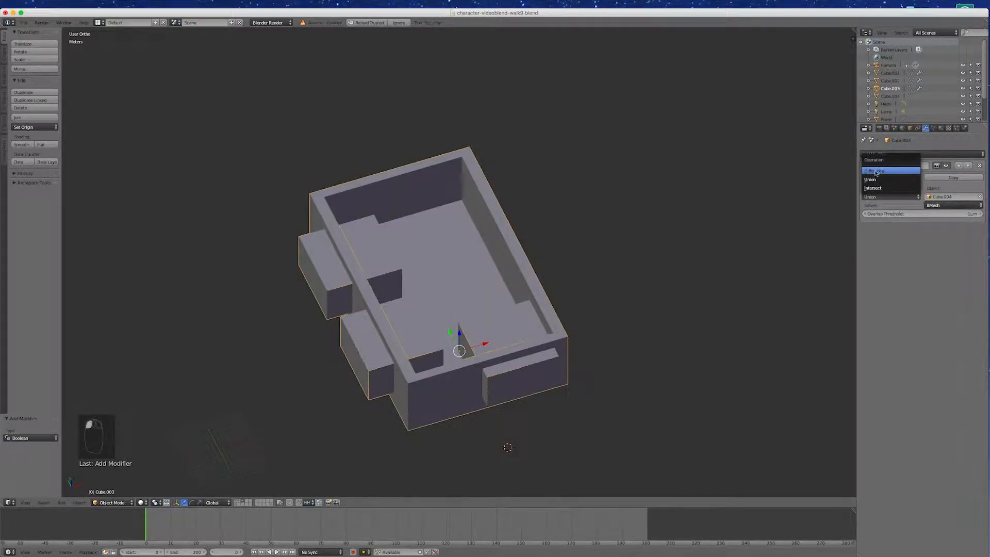
left_click(878, 172)
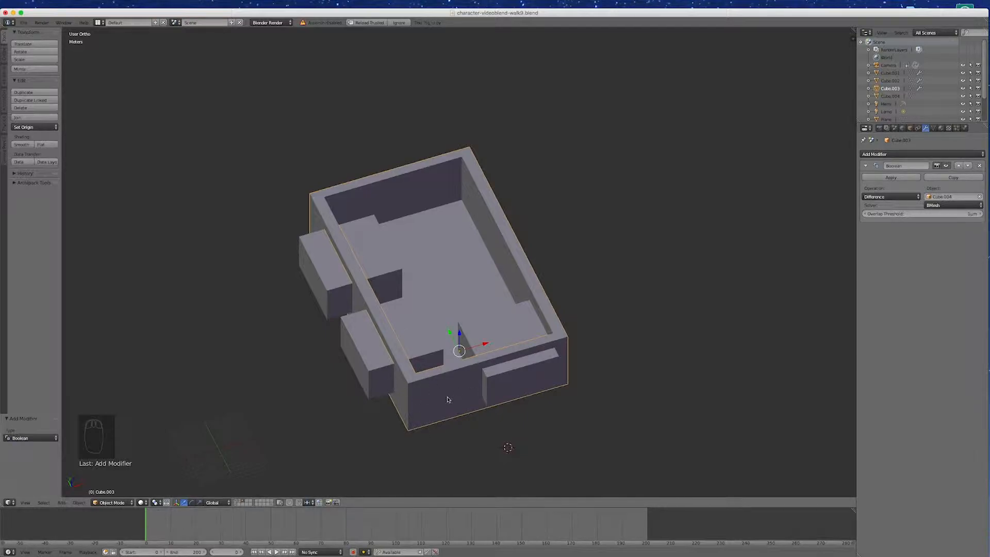
Hide the cutter blocks to inspect the openings in the building's walls, and unhide them again
right_click(508, 383)
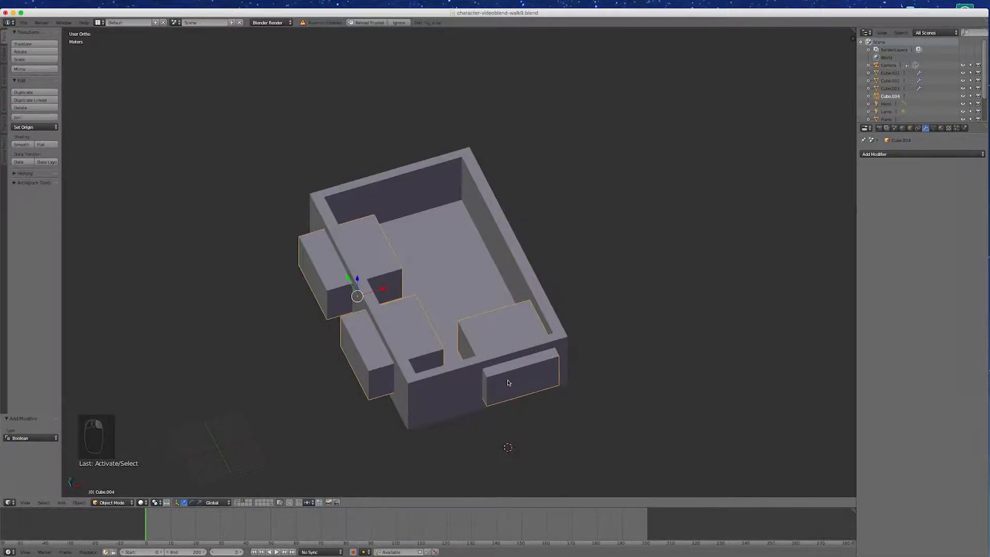
key("h")
middle_click_drag(639, 436, 657, 409)
scroll(573, 348, "up", 4)
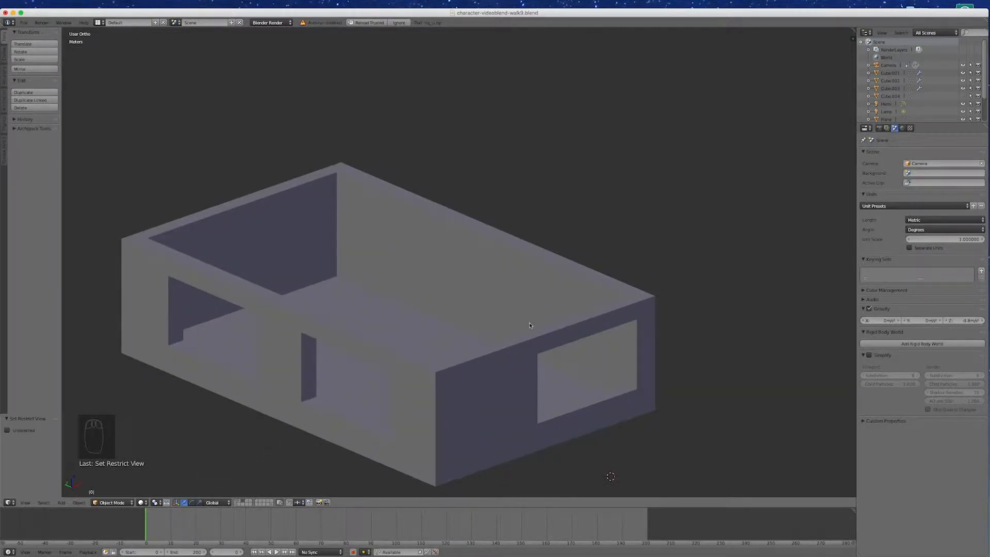
key("alt+h")
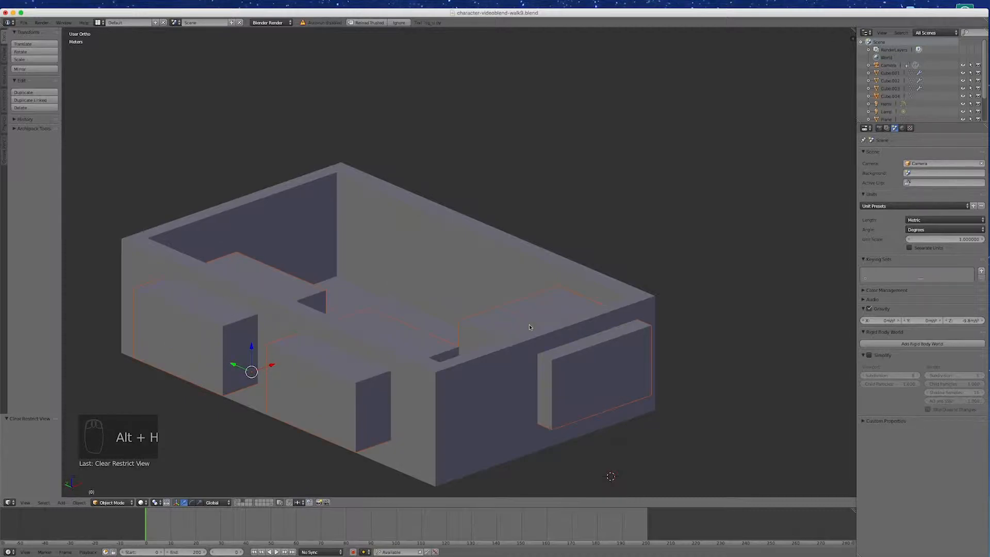
Show the scene in wireframe from the top and enter Edit Mode on the cutter object Cube.004
key("Tab")
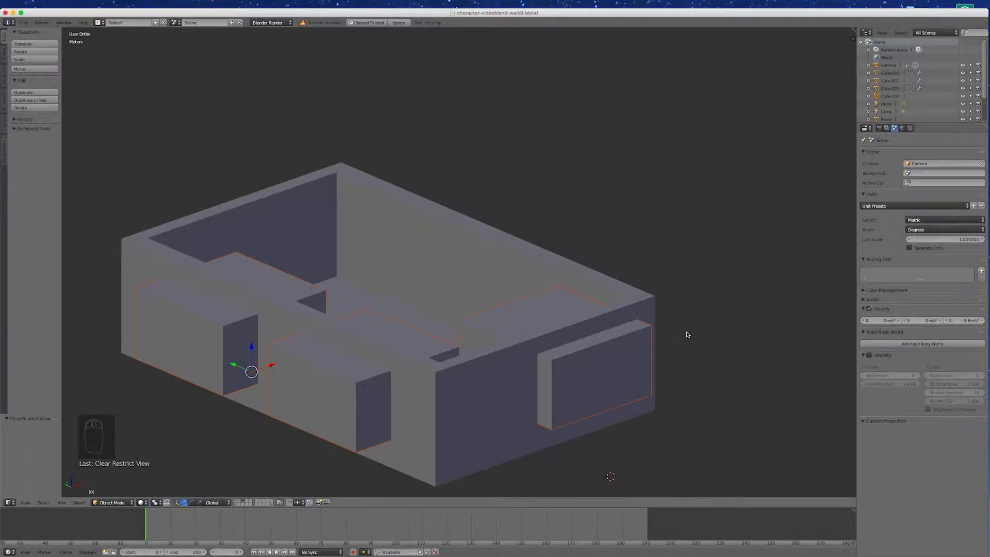
key("KP_7")
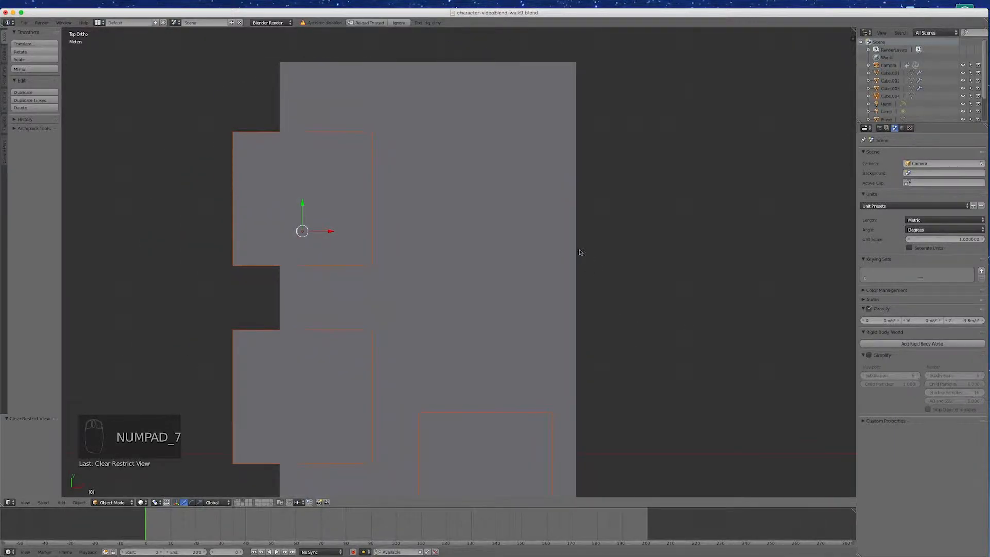
scroll(583, 257, "down", 3)
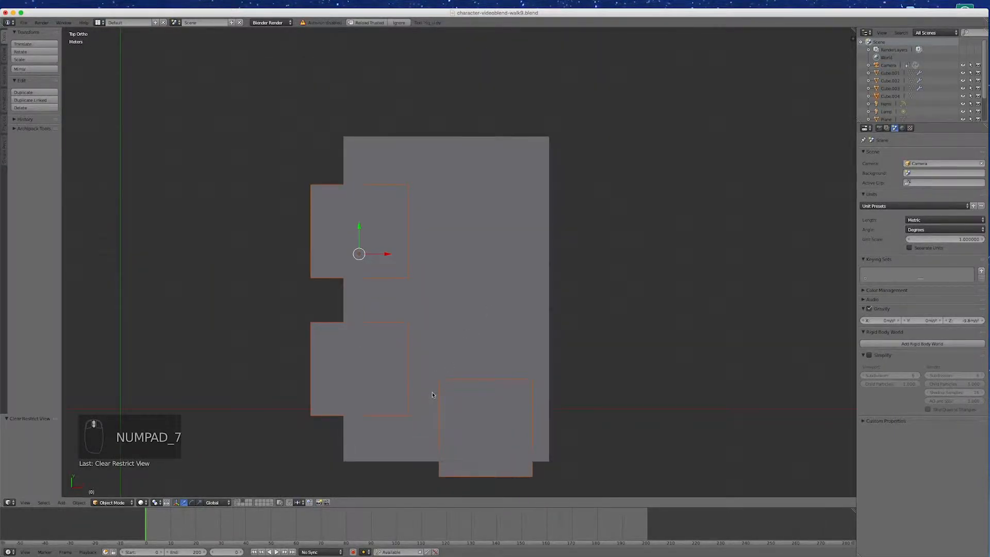
key("z")
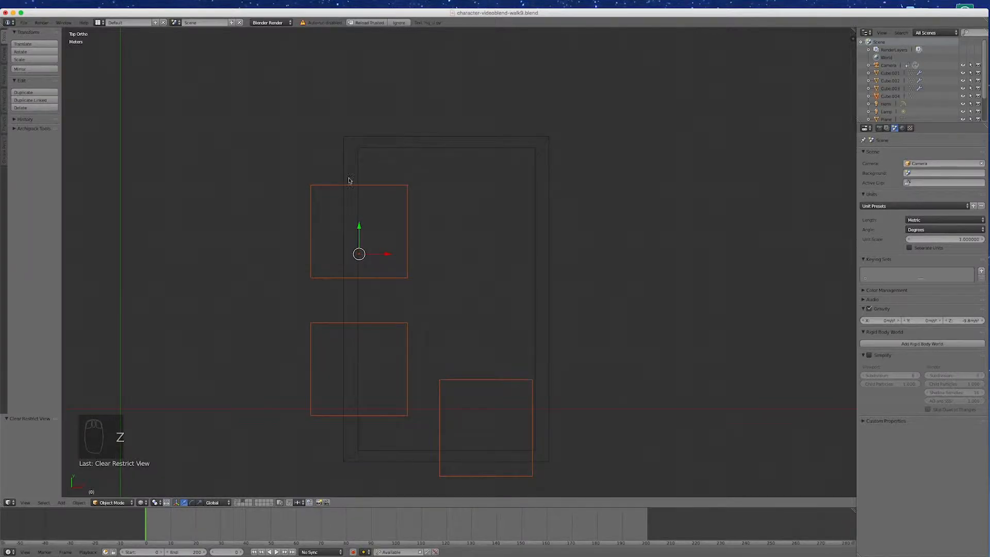
right_click(485, 383)
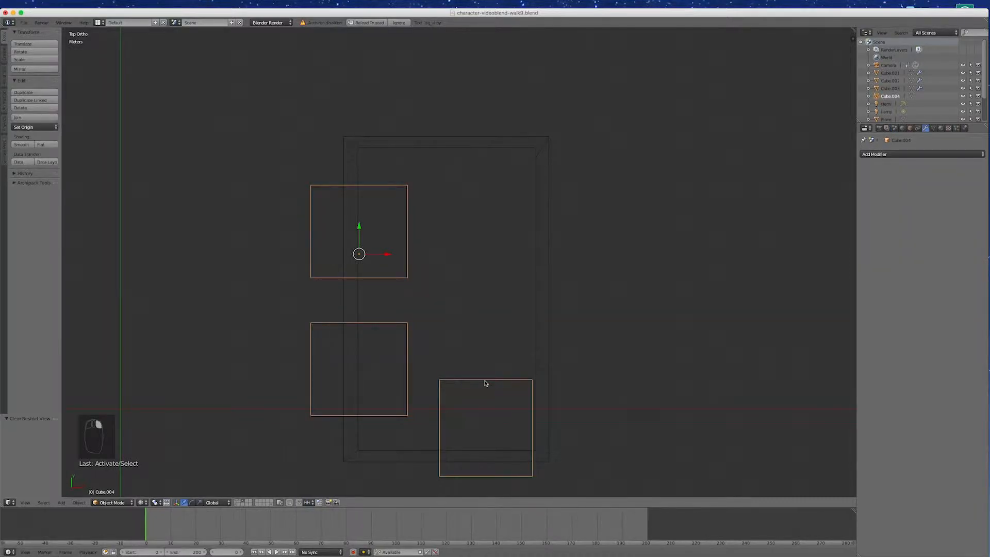
right_click(407, 365)
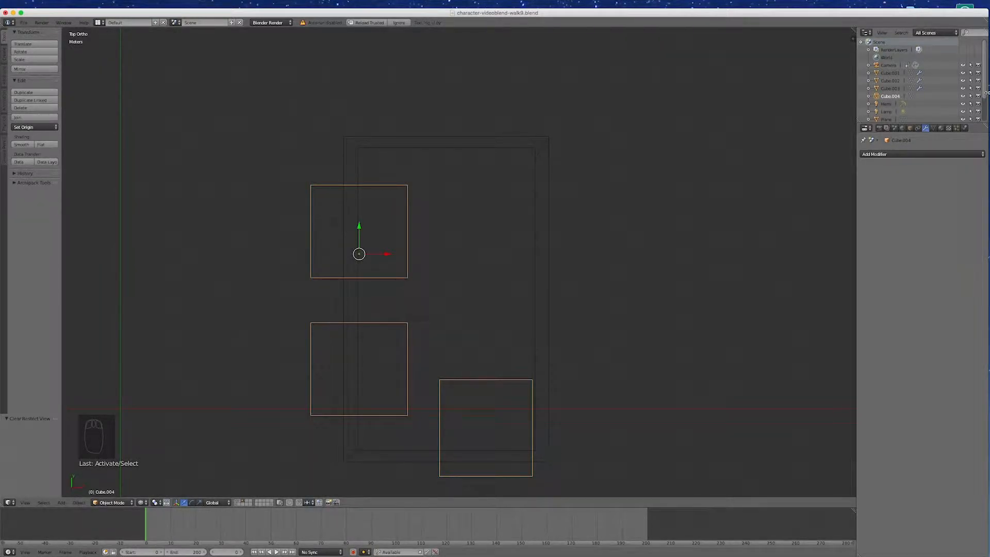
key("Tab")
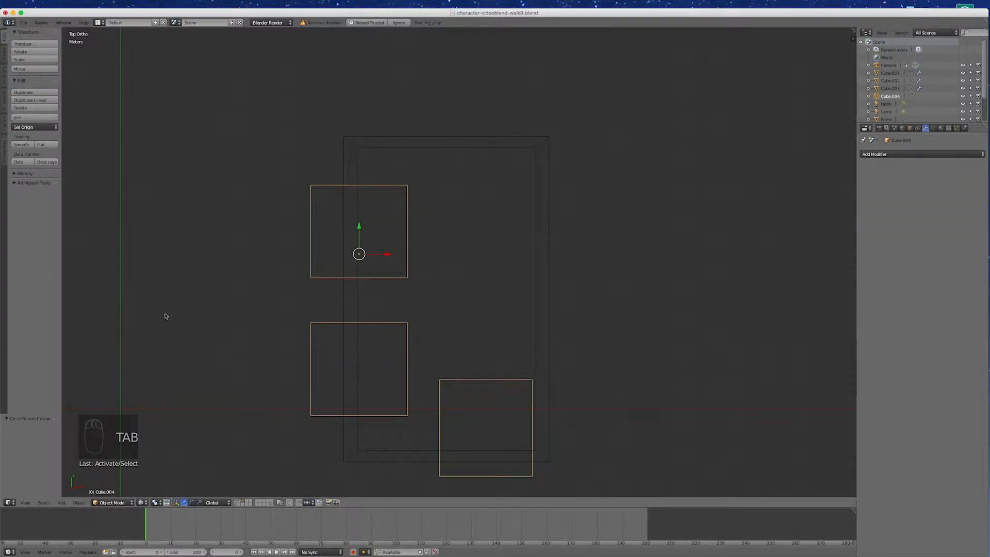
key("Tab")
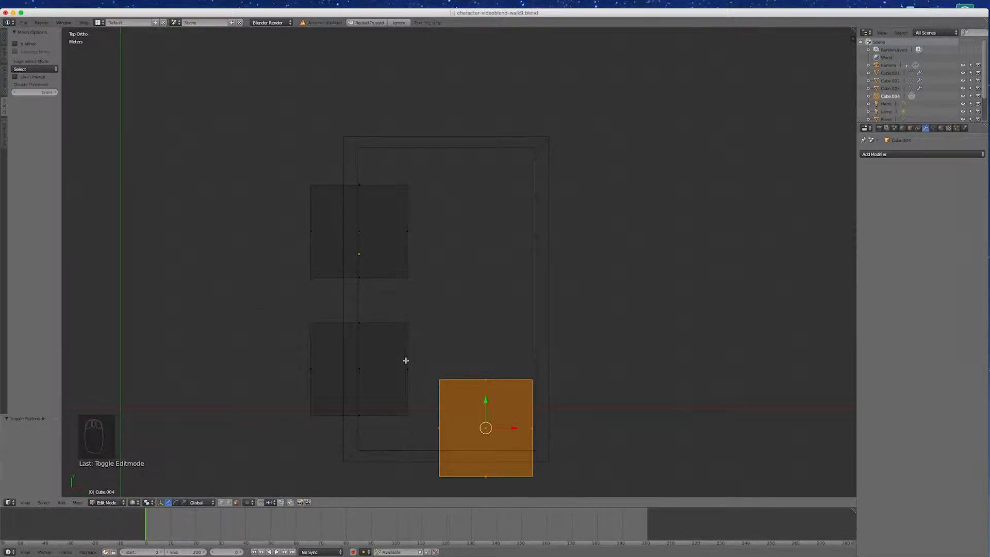
Clear the selection and select only the linked geometry of the two blocks in the −X wall
key("a")
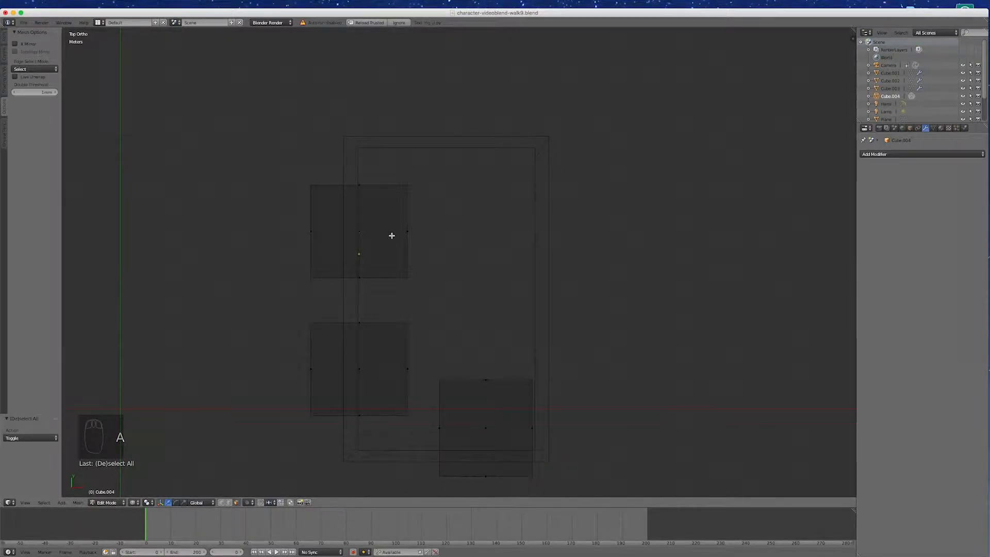
key("l")
key("l")
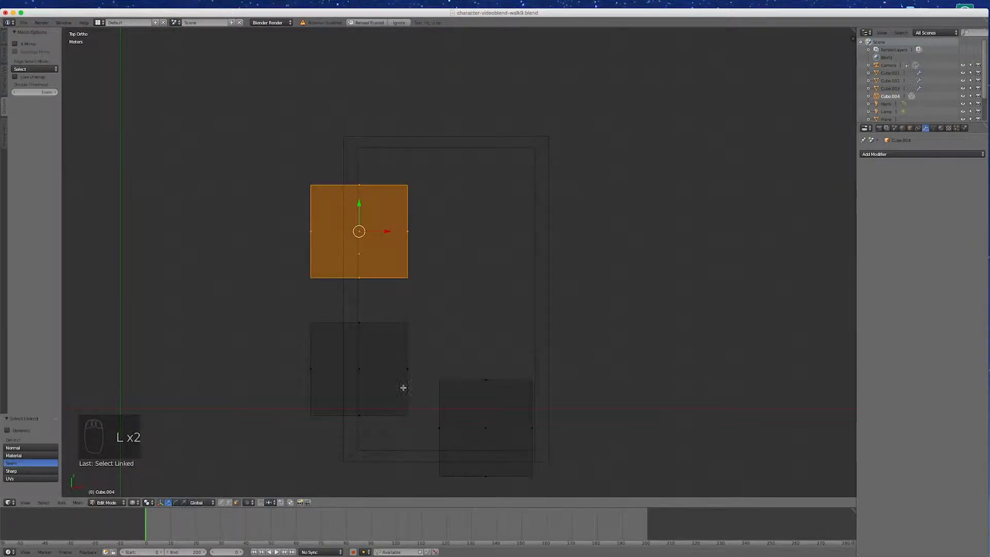
key("l")
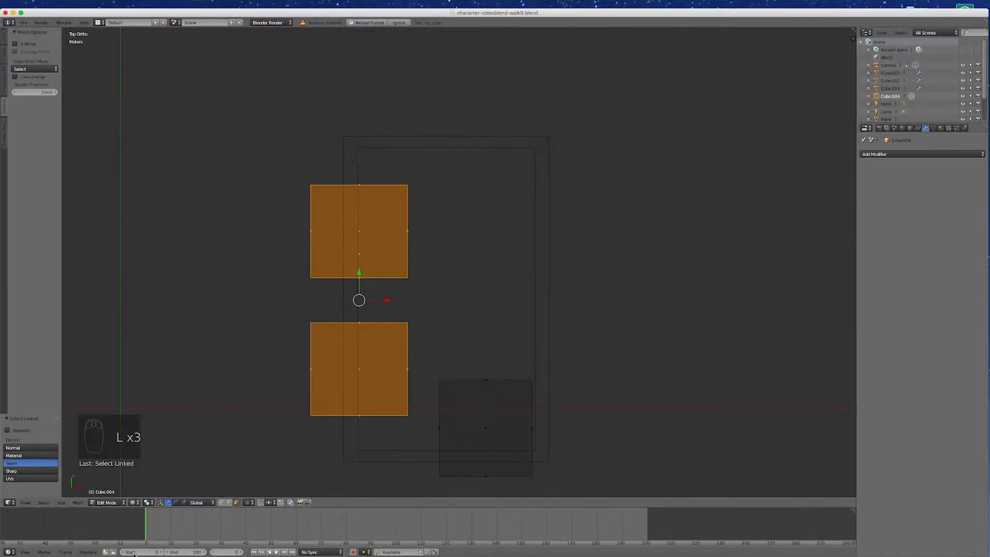
Try scaling the two −X wall blocks along X to about 0.178, and undo the resize
left_click(185, 504)
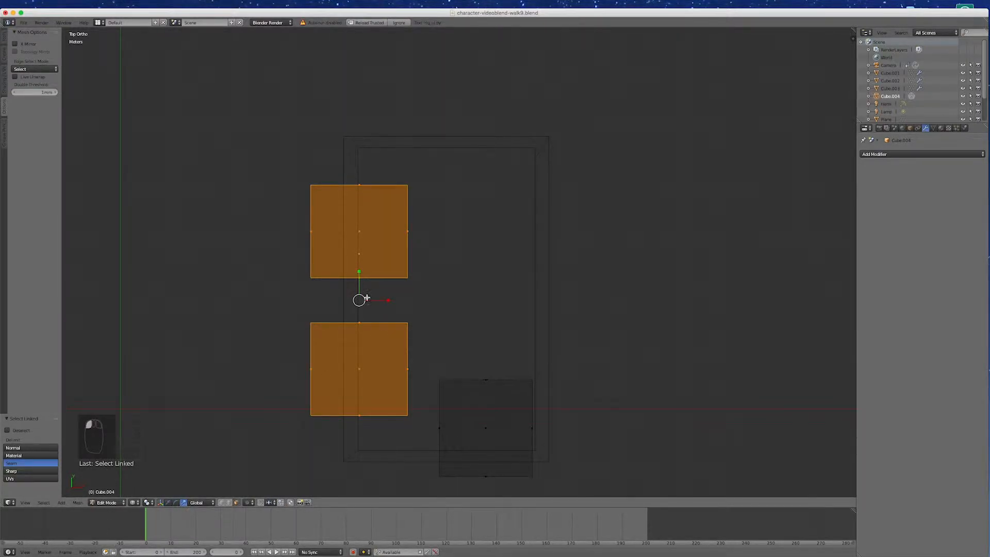
left_click_drag(389, 301, 363, 303)
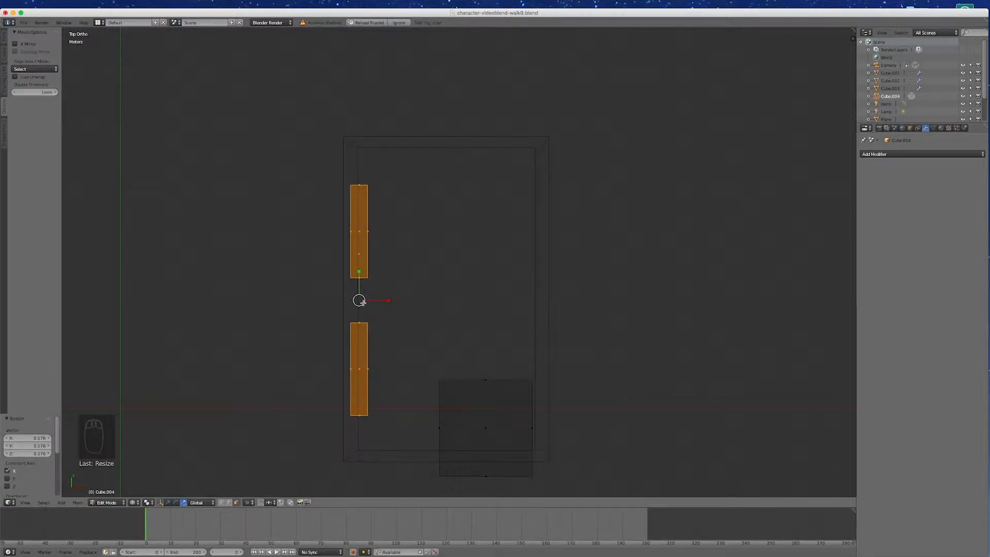
key("super+z")
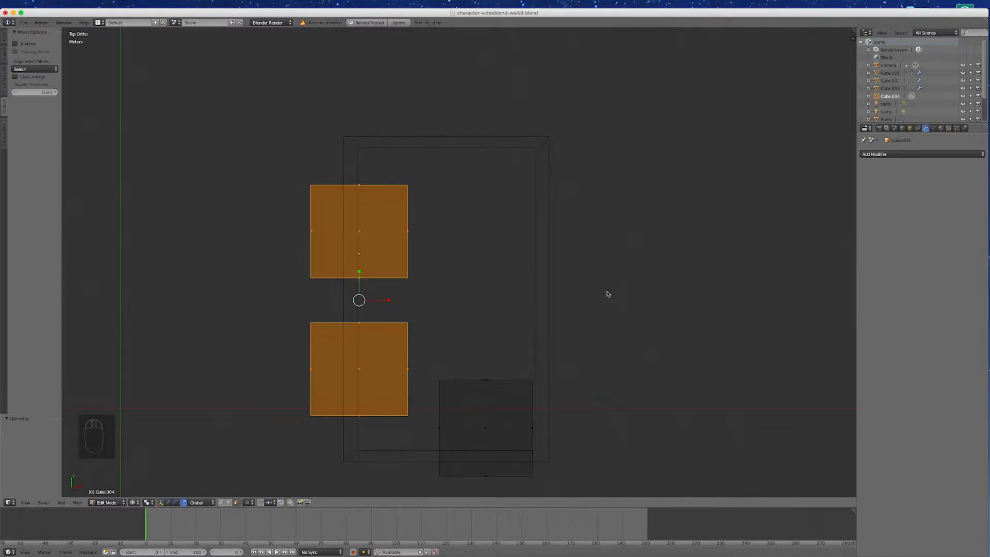
Return to Object Mode, select the building, and apply its Boolean modifier
key("Tab")
right_click(548, 286)
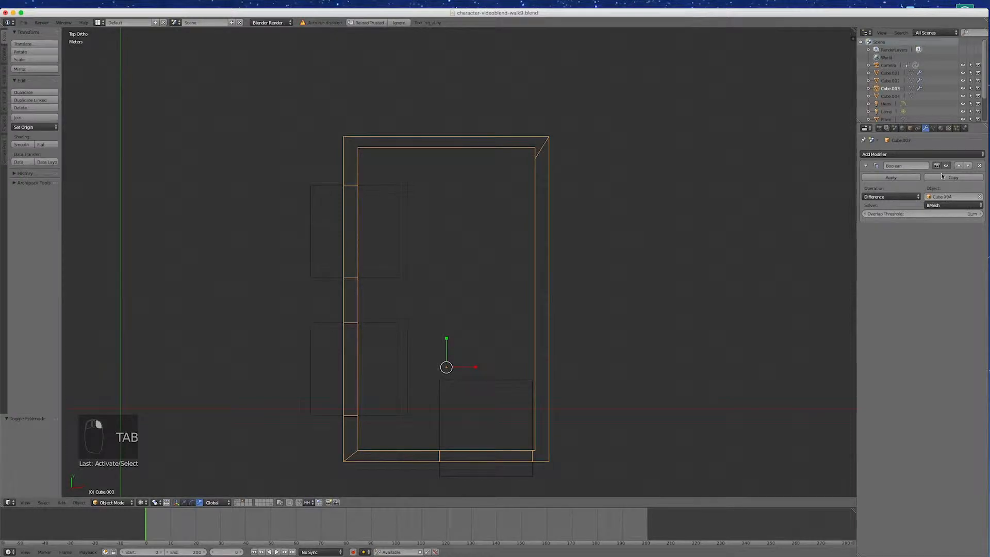
left_click(896, 176)
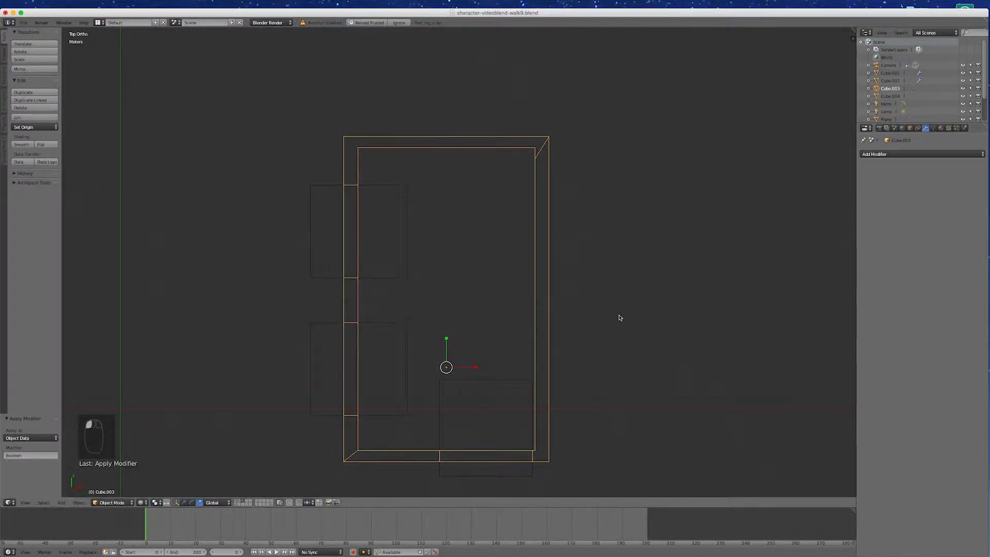
Enter Edit Mode on the cutter object and scale the two −X wall blocks along X to about 0.229
right_click(400, 325)
key("Tab")
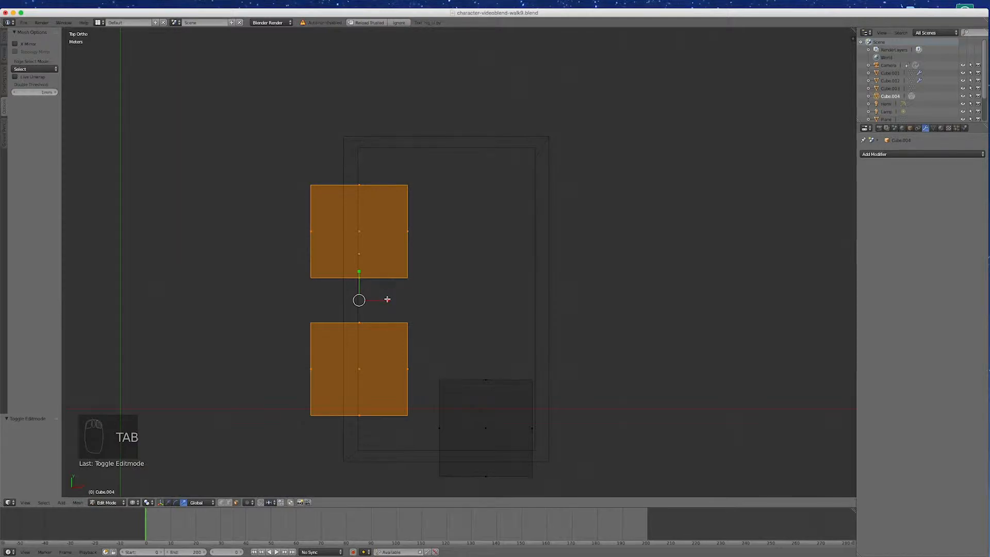
key("s")
key("x")
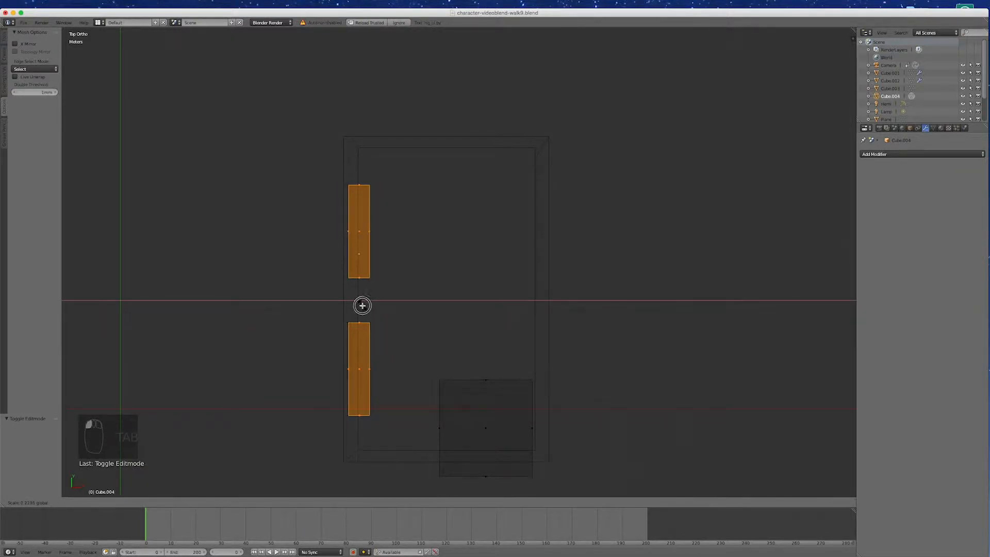
left_click(363, 305)
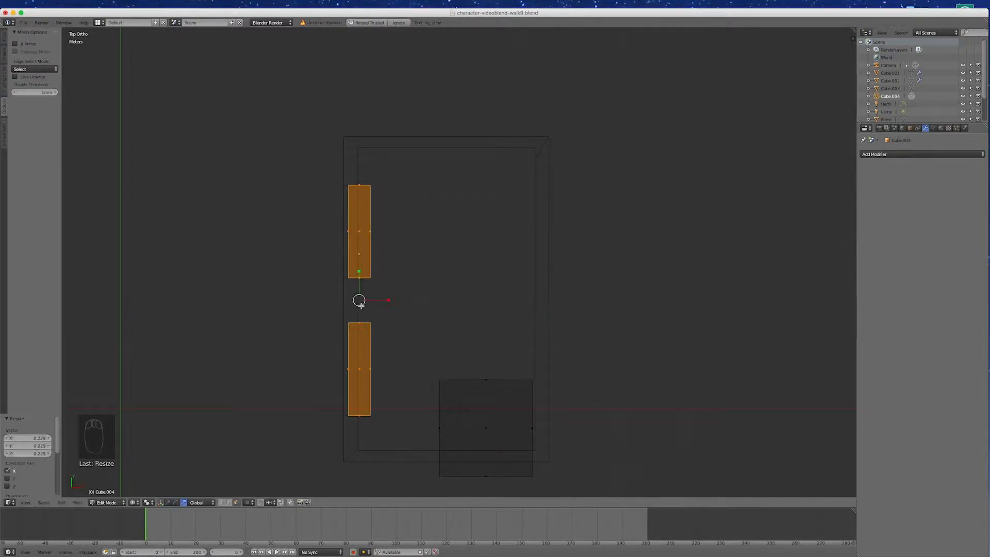
Scale the two −X wall blocks along X once more by about 0.226, leaving thin panels
scroll(356, 312, "up", 5)
scroll(358, 309, "down", 1)
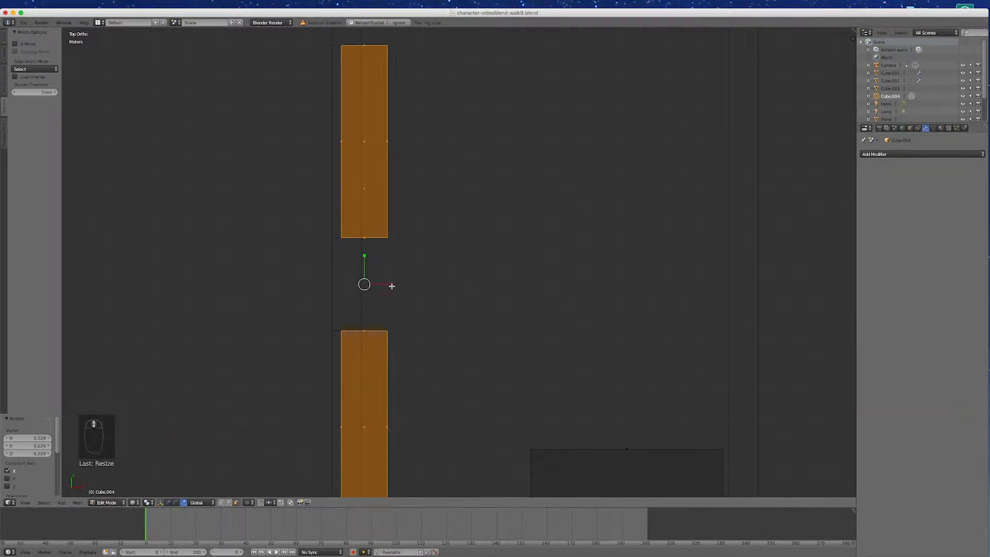
key("s")
key("x")
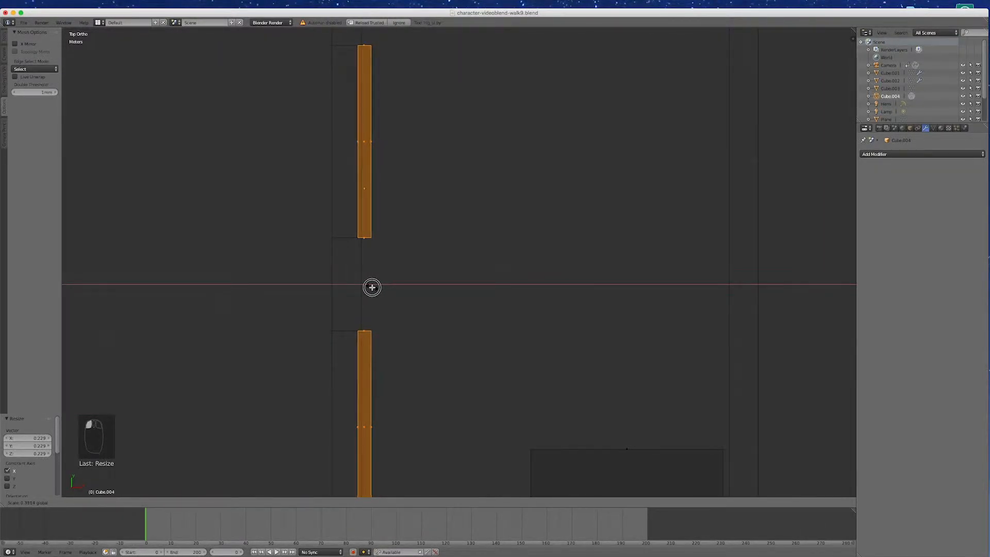
left_click(369, 288)
scroll(413, 157, "down", 3)
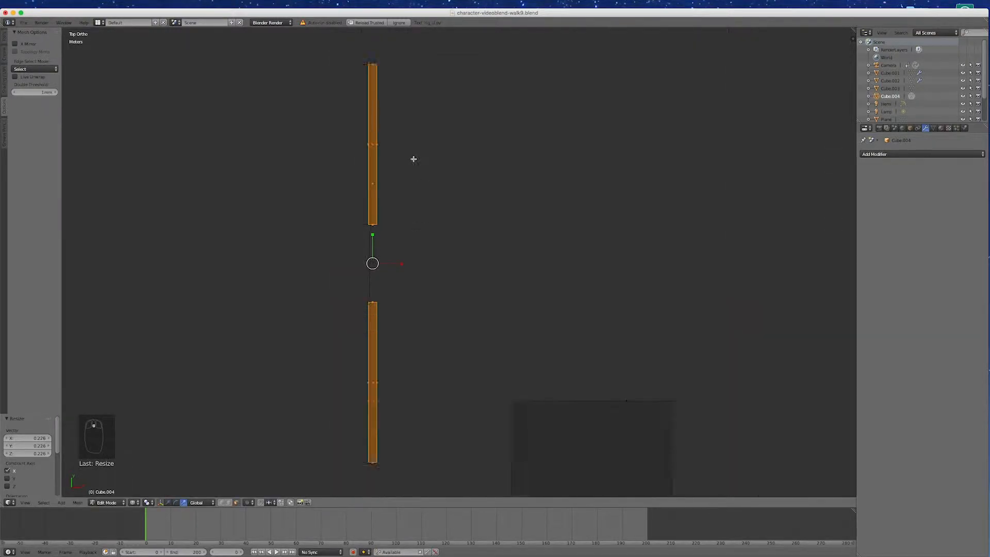
Move the two −X wall panels about 1.33 m toward −X to sit within the wall's thickness
scroll(222, 400, "up", 1)
left_click(169, 503)
left_click_drag(416, 224, 405, 228)
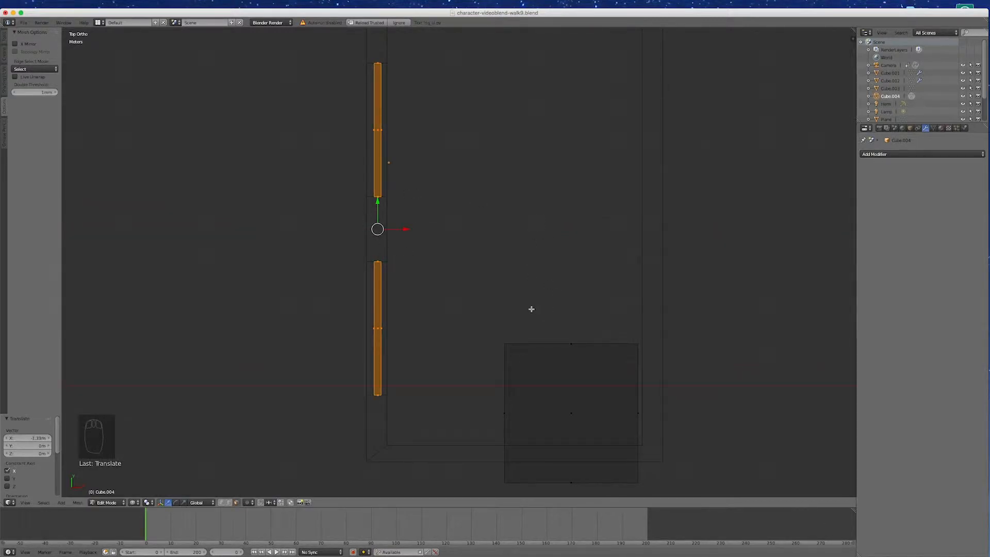
Select only the block at the −Y wall and scale it along Y to about 0.052
scroll(509, 354, "down", 3)
scroll(498, 337, "up", 3)
scroll(498, 337, "up", 1)
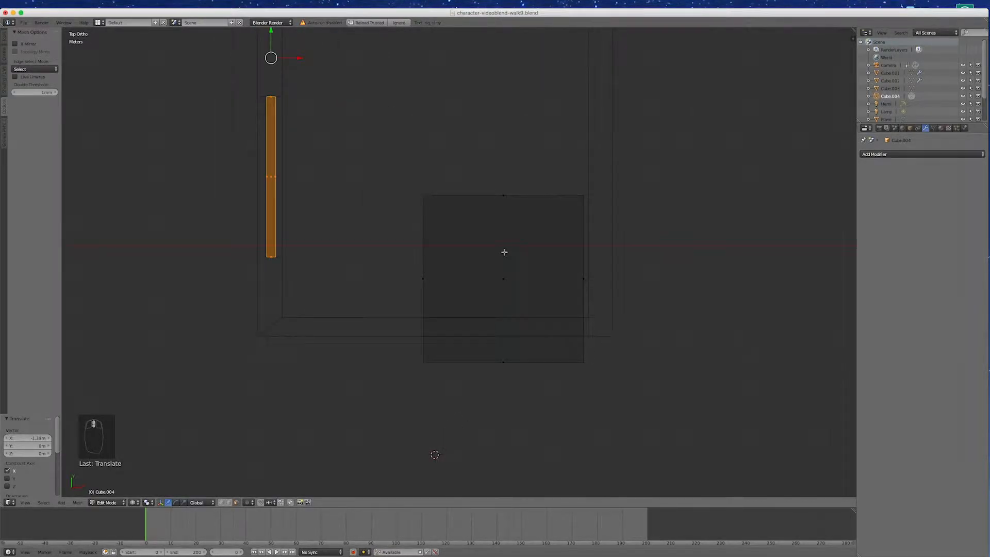
key("a")
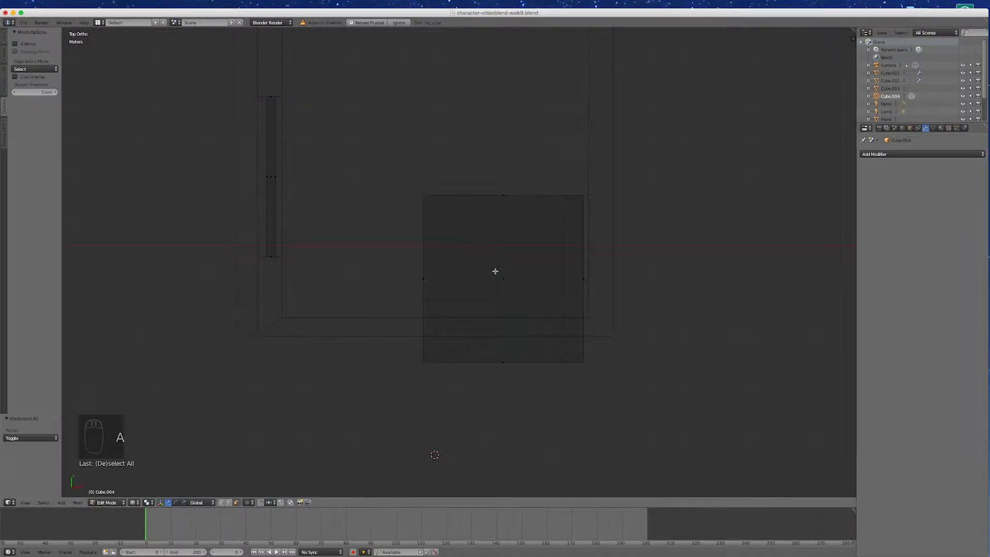
key("l")
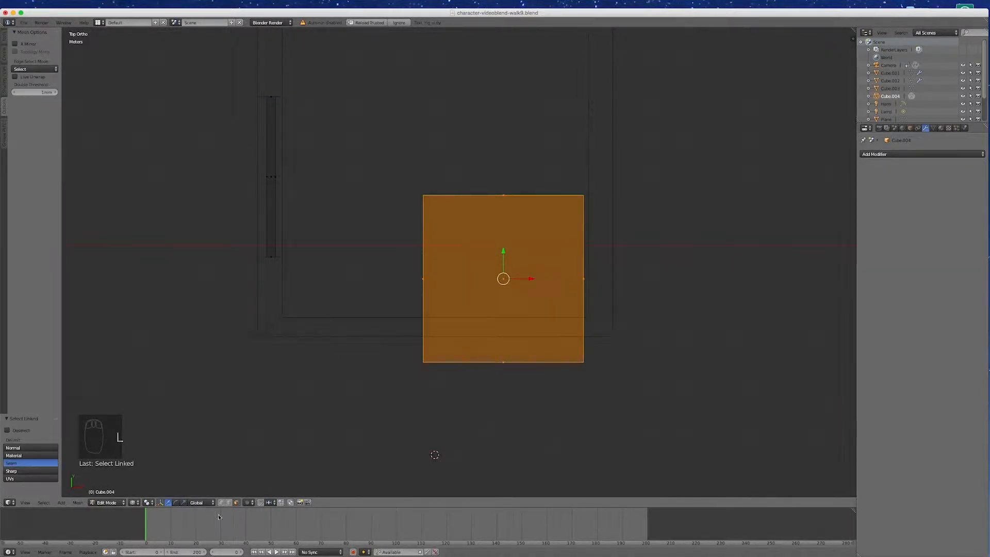
left_click_drag(503, 249, 504, 278)
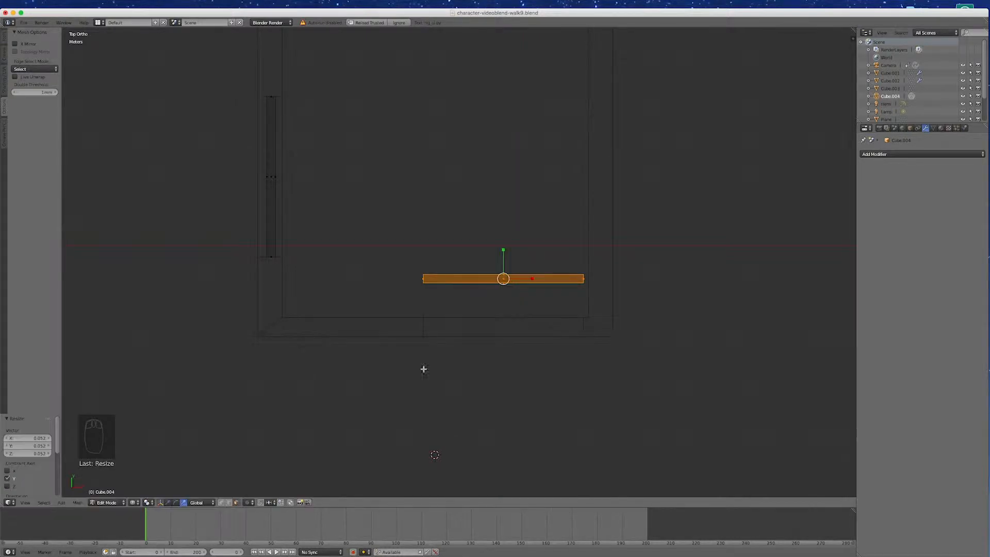
Move the thinned panel about 4.78 m toward −Y into the wall opening and return to Object Mode
left_click_drag(504, 251, 500, 295)
middle_click_drag(531, 345, 547, 302)
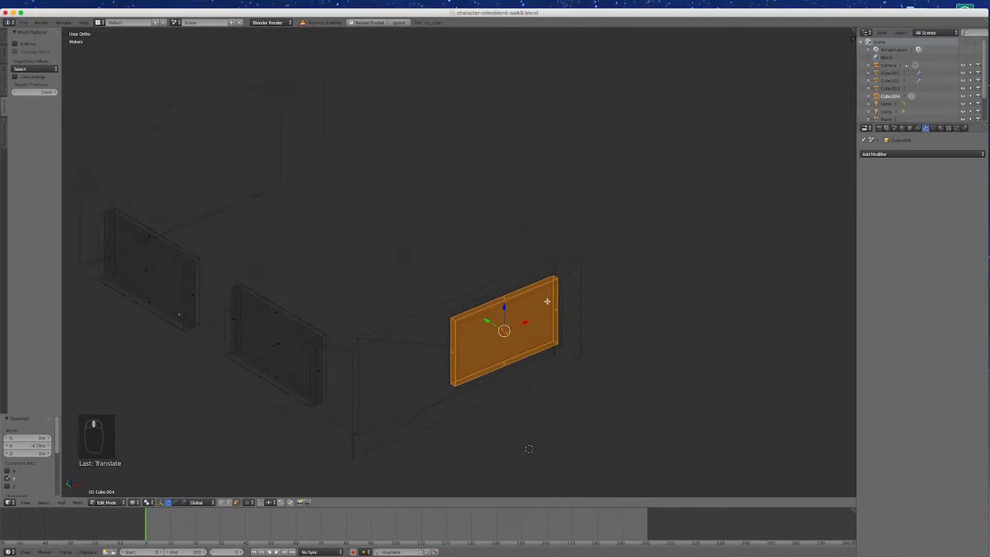
scroll(519, 312, "down", 4)
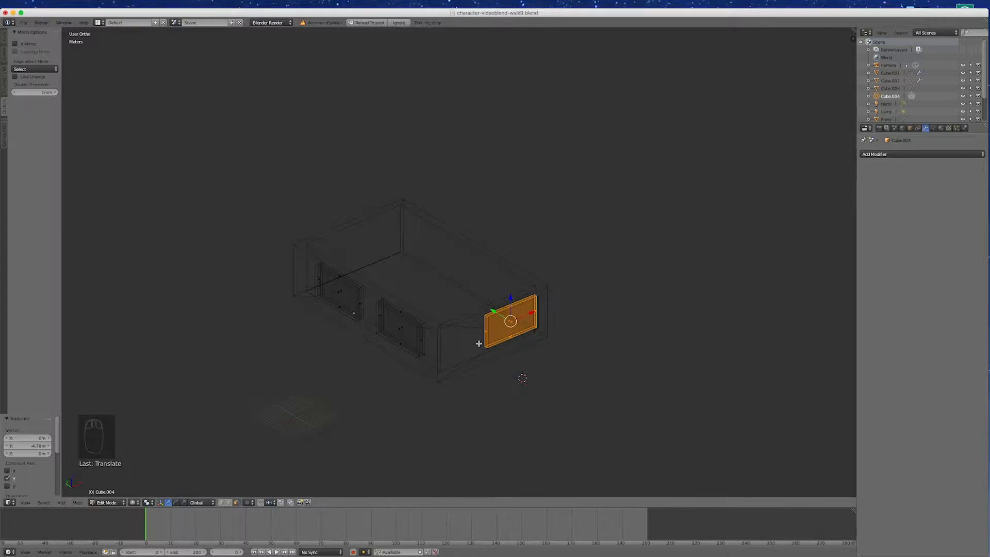
key("Tab")
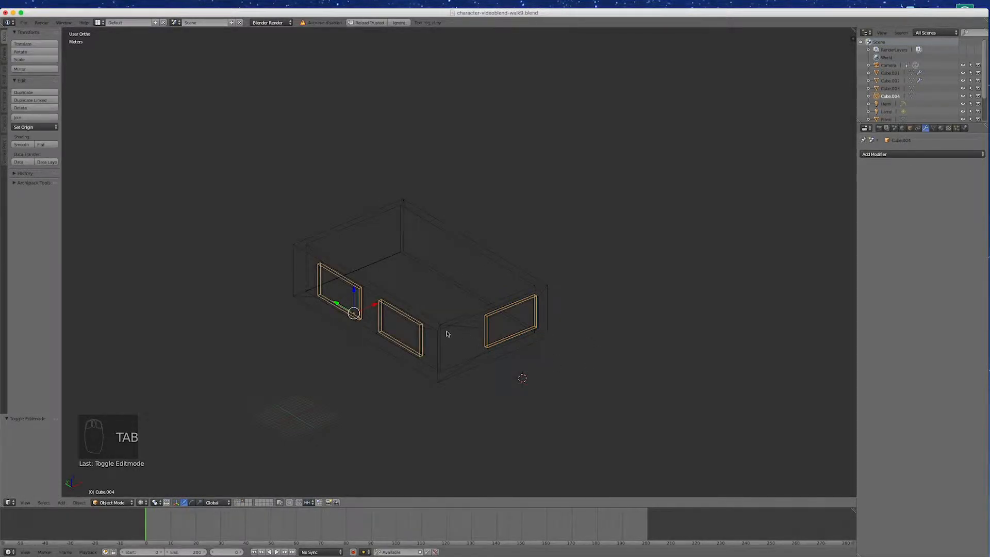
key("z")
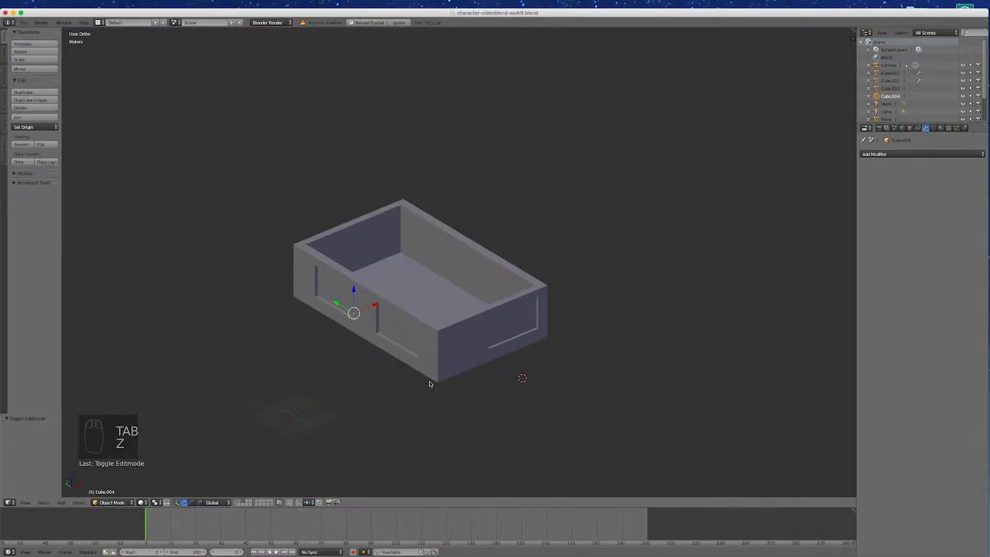
key("z")
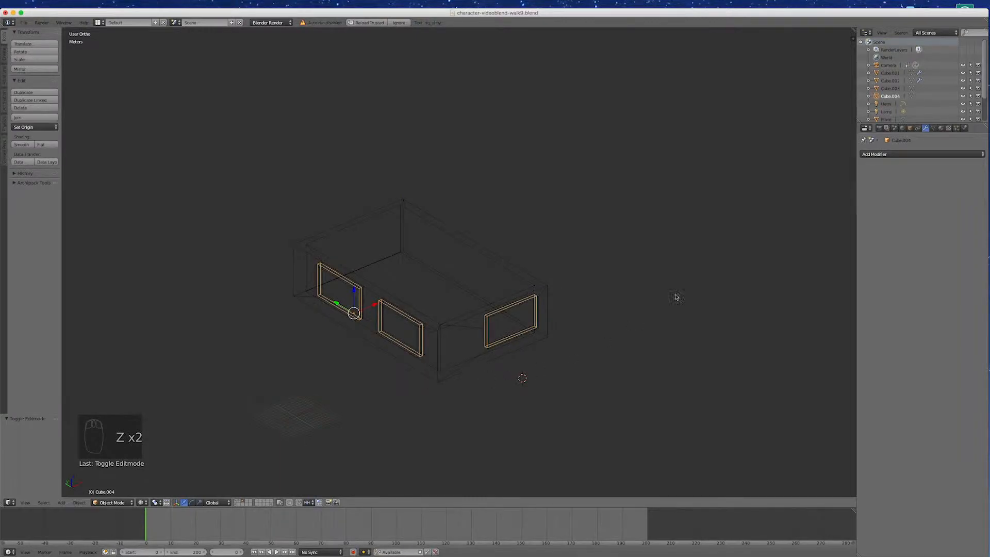
Create a new material for the window panels and set its diffuse color to bright blue
left_click(942, 128)
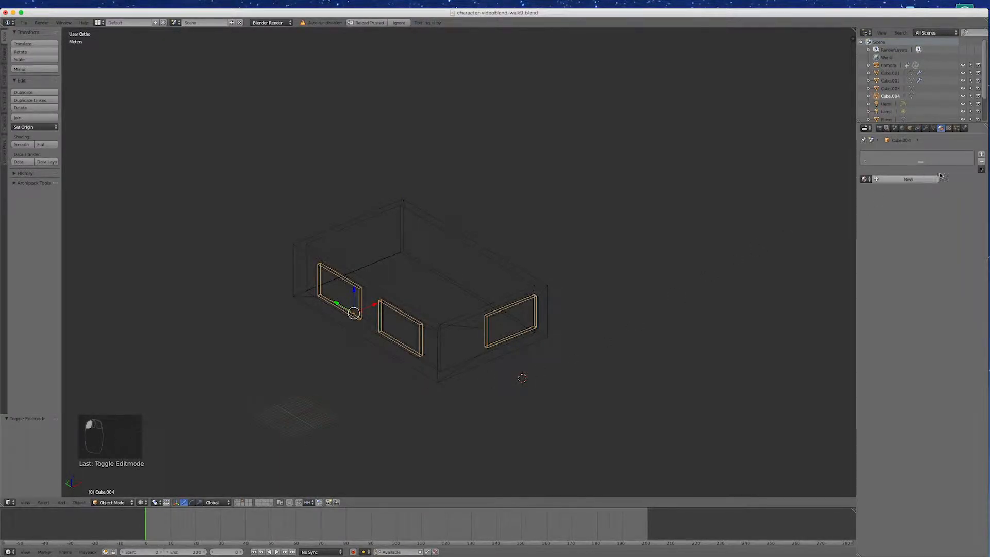
left_click(982, 153)
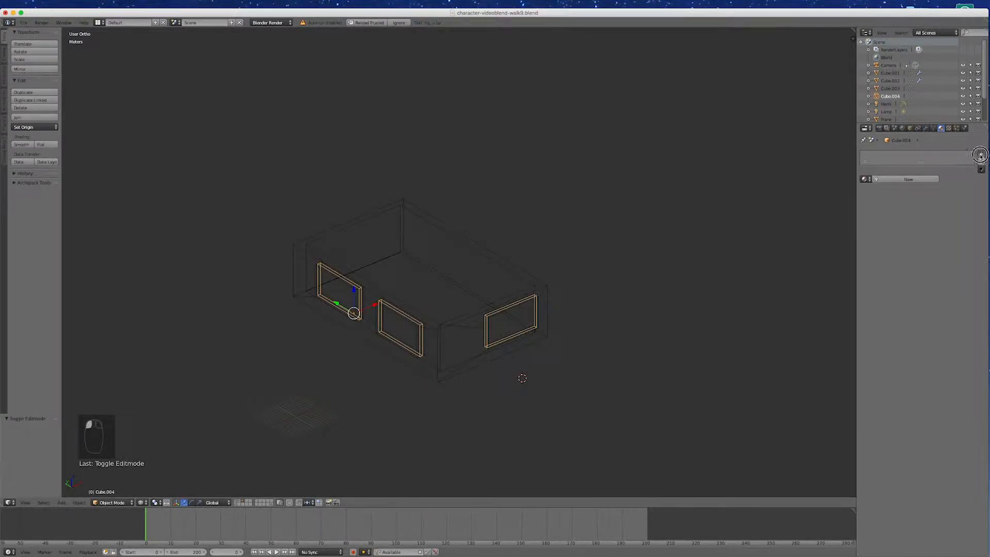
left_click(909, 180)
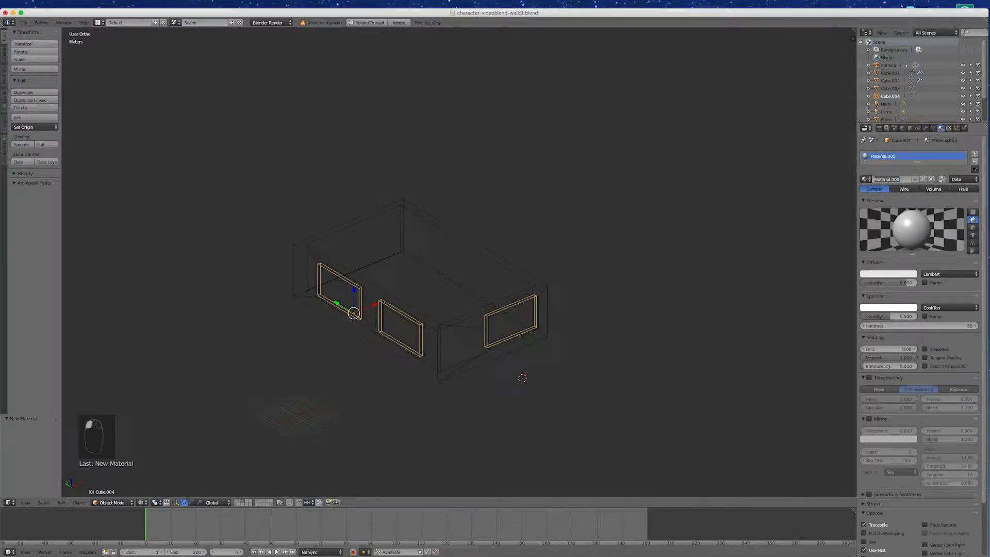
left_click(875, 276)
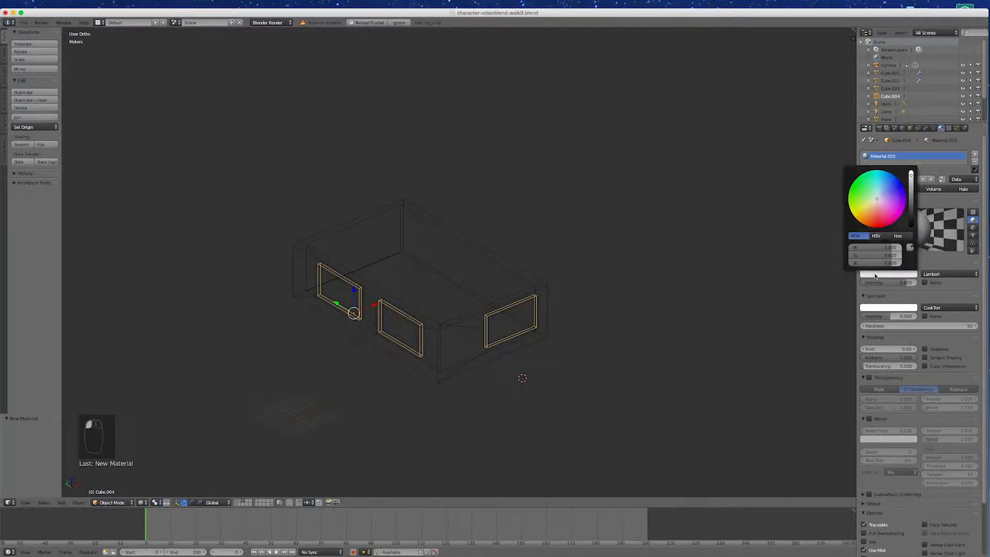
left_click(885, 175)
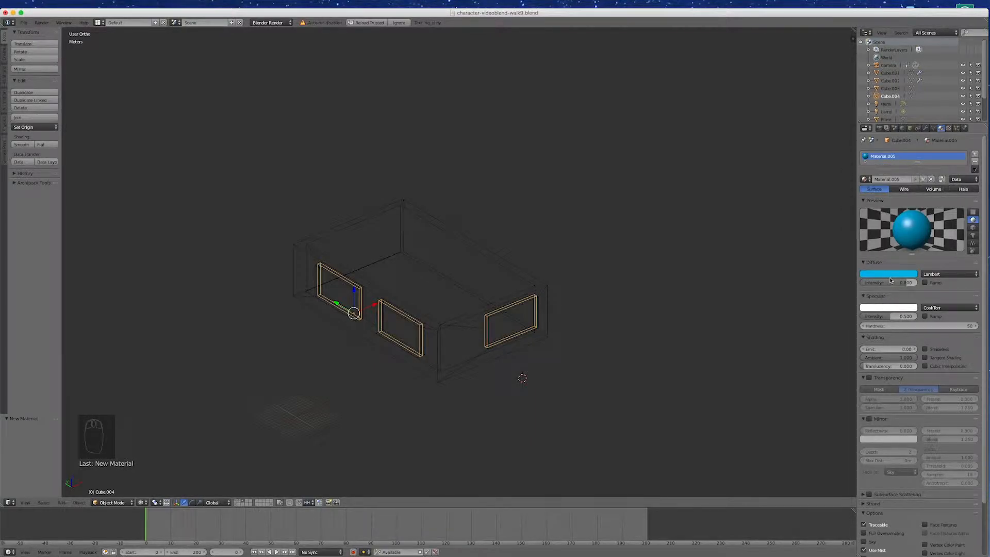
Set the material's specular intensity to 0.700 and hardness to 111, and enable Z Transparency with alpha 0.300
left_click_drag(890, 317, 924, 326)
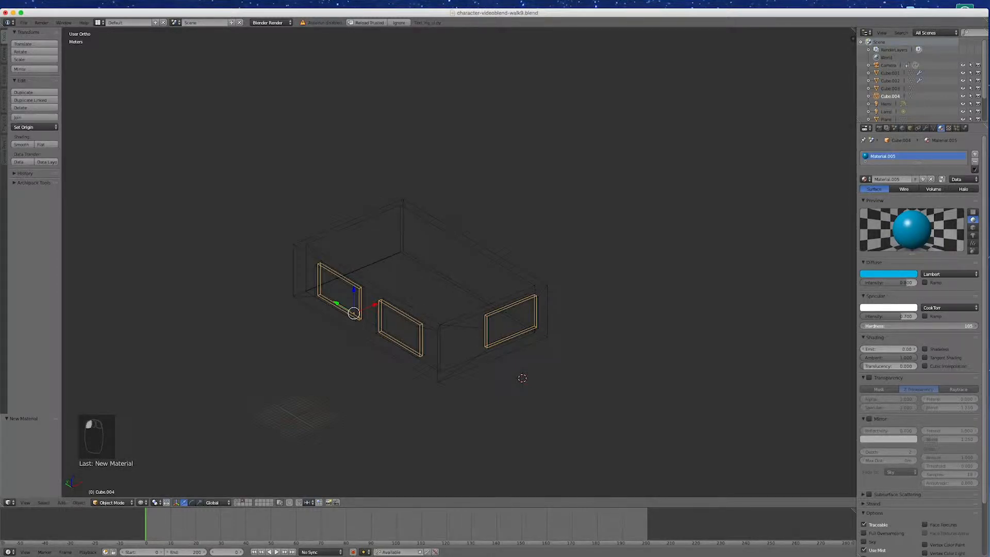
left_click(869, 378)
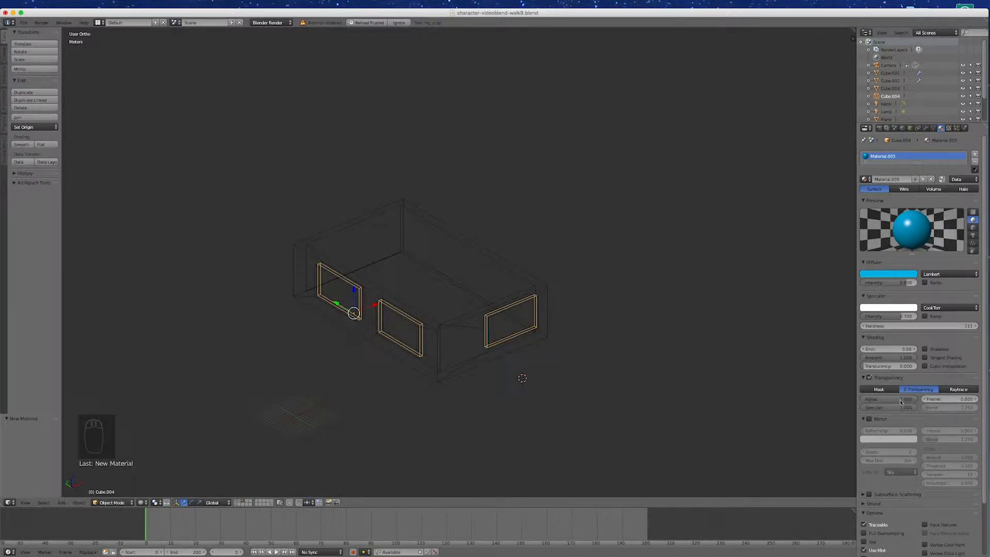
left_click_drag(916, 398, 882, 399)
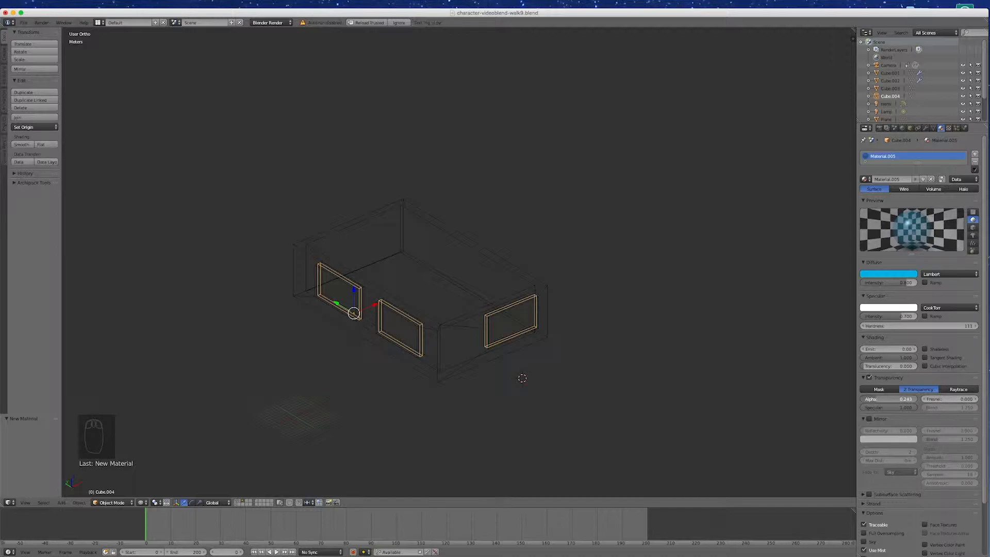
left_click_drag(882, 399, 890, 399)
Lighten the glass material's diffuse color to pale blue and enable Mirror with reflectivity 0.200
left_click(883, 274)
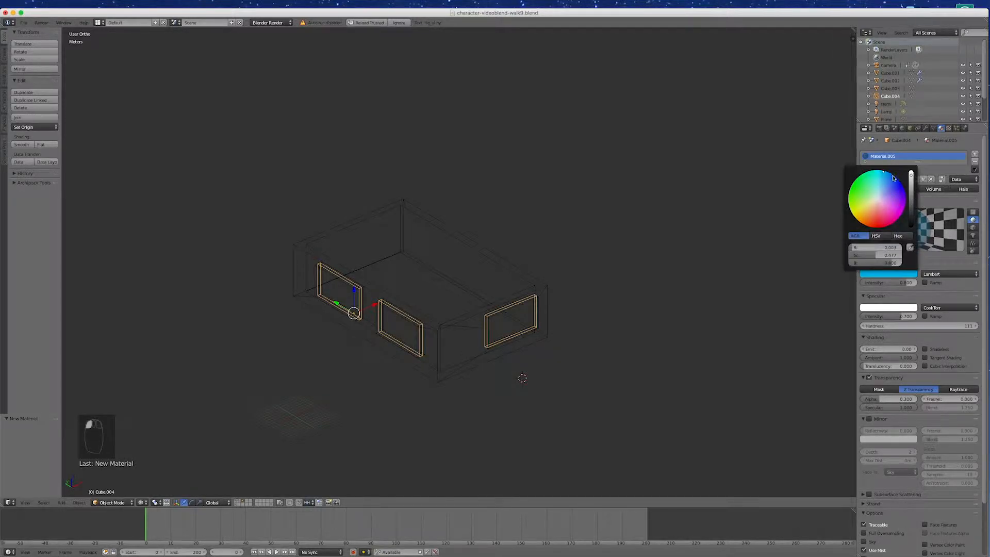
mouse_move(910, 175)
left_mouse_down()
mouse_move(877, 170)
mouse_move(880, 196)
left_mouse_up()
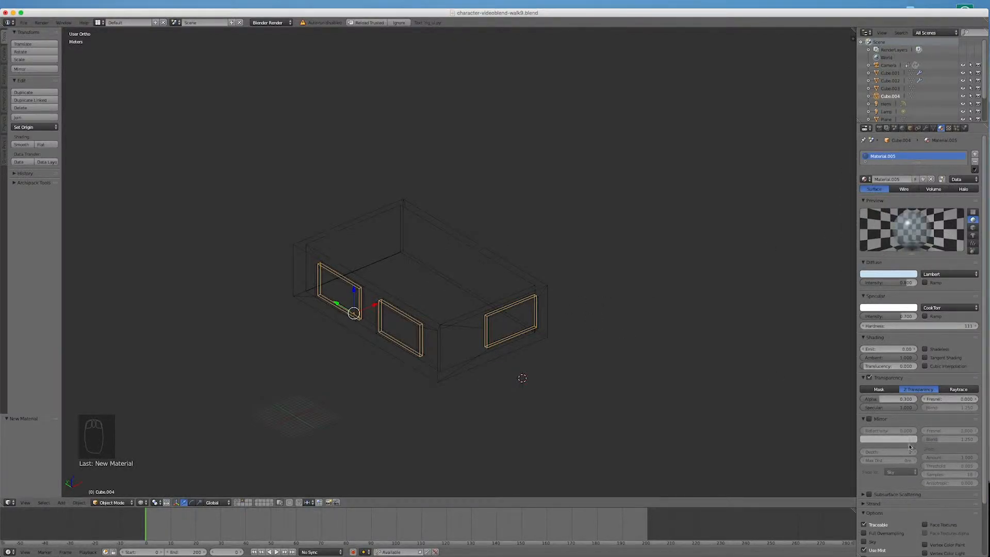
scroll(925, 484, "down", 3)
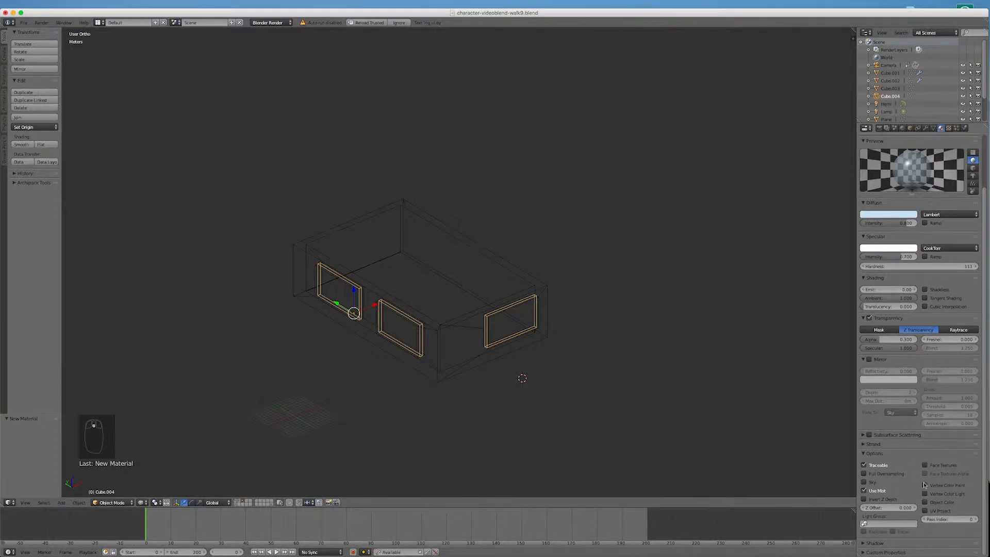
left_click(870, 360)
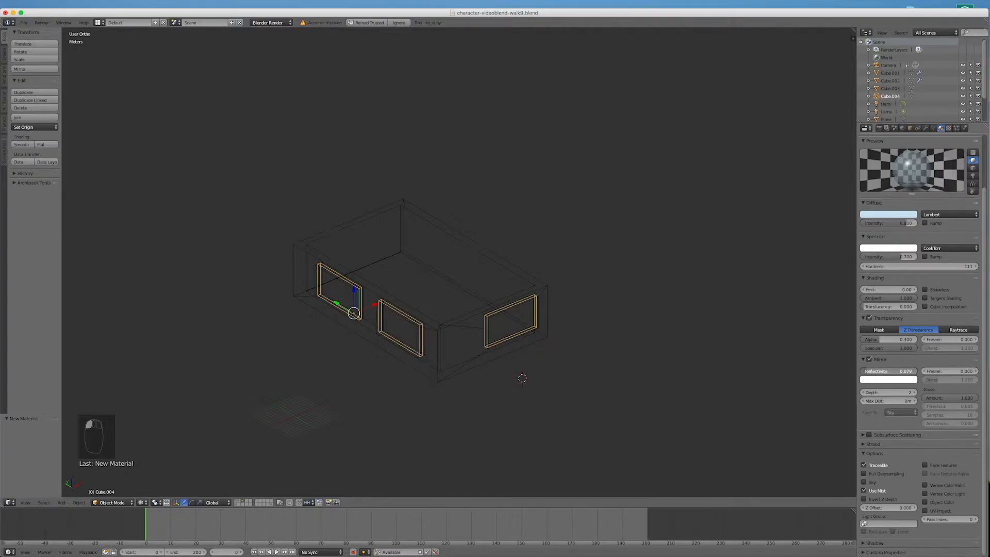
left_click_drag(888, 371, 873, 372)
left_click(874, 371)
key("Return")
mouse_move(878, 372)
left_mouse_down()
mouse_move(909, 373)
mouse_move(883, 374)
left_mouse_up()
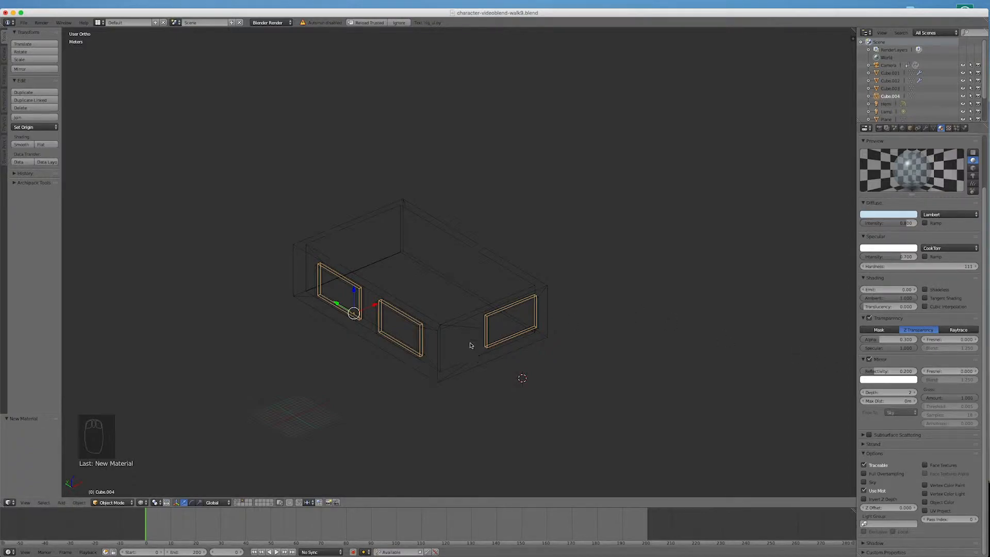
key("z")
middle_click_drag(435, 366, 453, 357)
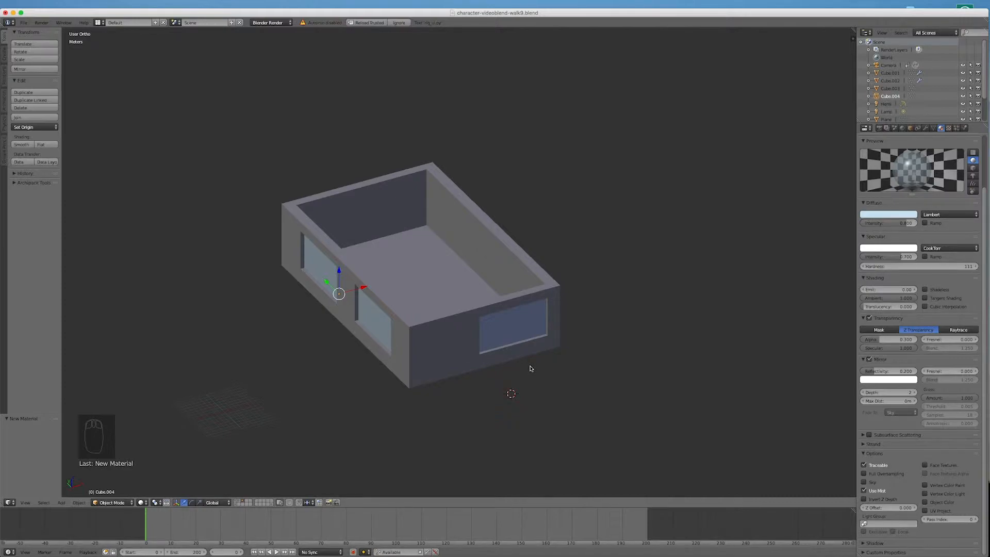
In top wireframe view, add a cube inside the −Y wall between the −X corner and the window panel
key("KP_7")
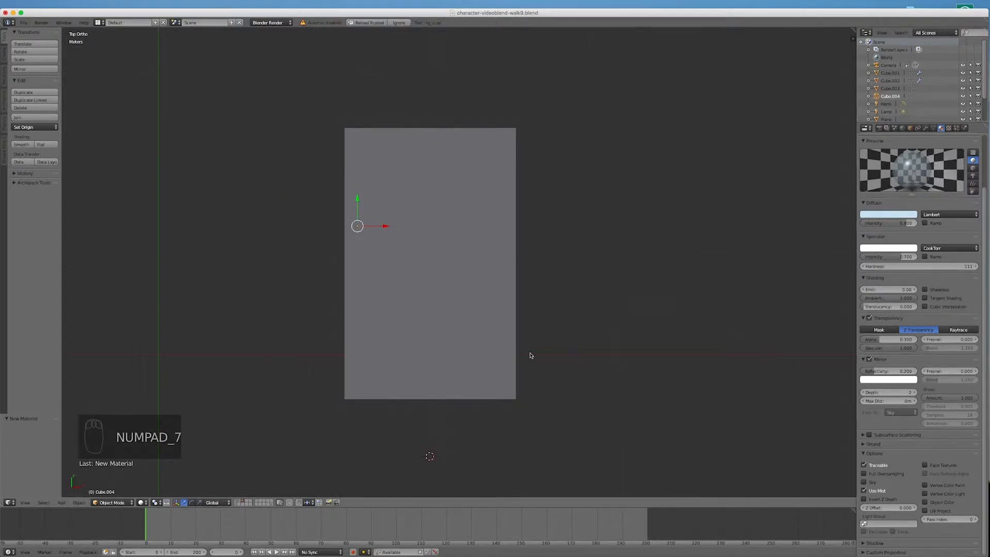
key("z")
scroll(549, 355, "down", 3)
scroll(580, 343, "up", 1)
scroll(599, 336, "up", 3)
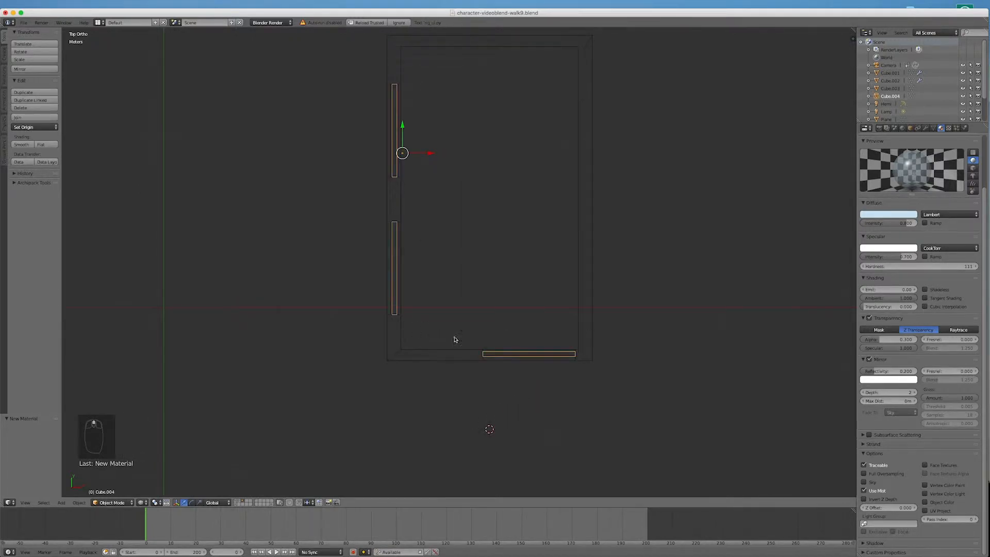
left_click(436, 355)
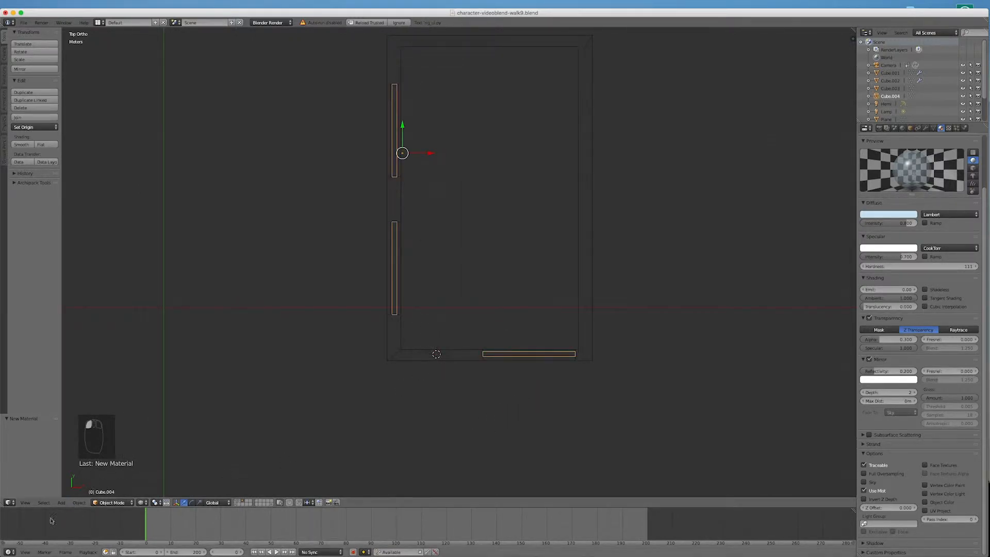
left_click(60, 503)
mouse_move(72, 494)
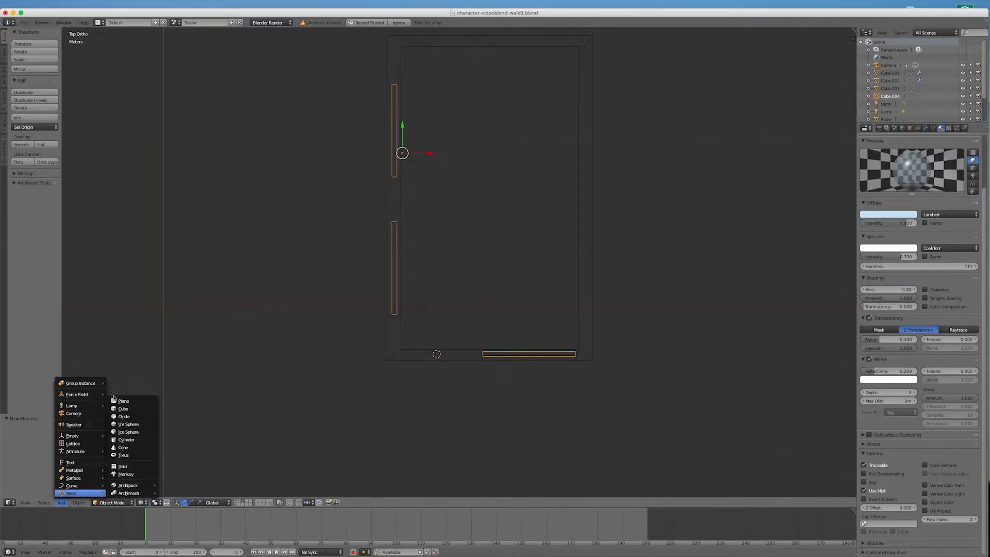
left_click(119, 409)
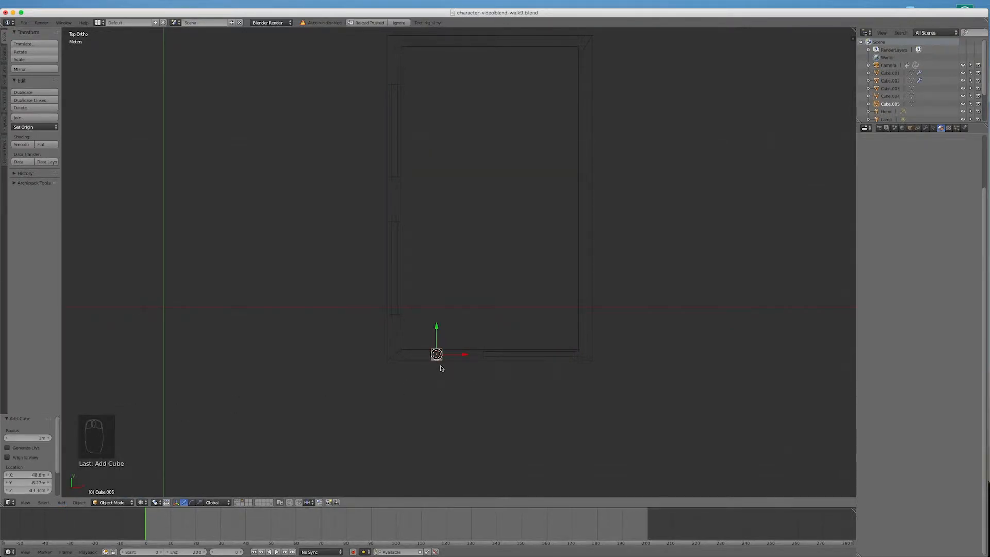
Enter Edit Mode on the new cube and scale it along X to about 2.423
scroll(440, 378, "up", 5)
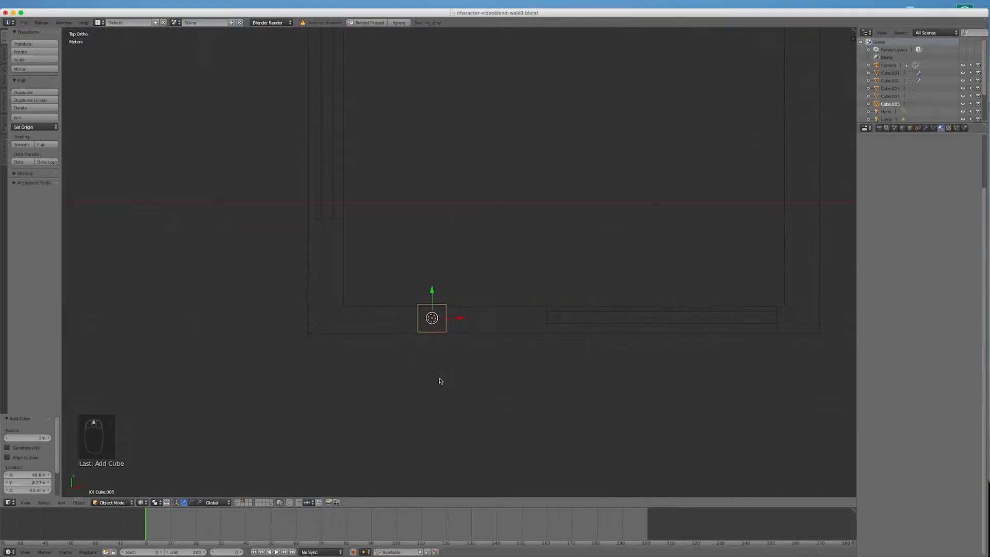
key("Tab")
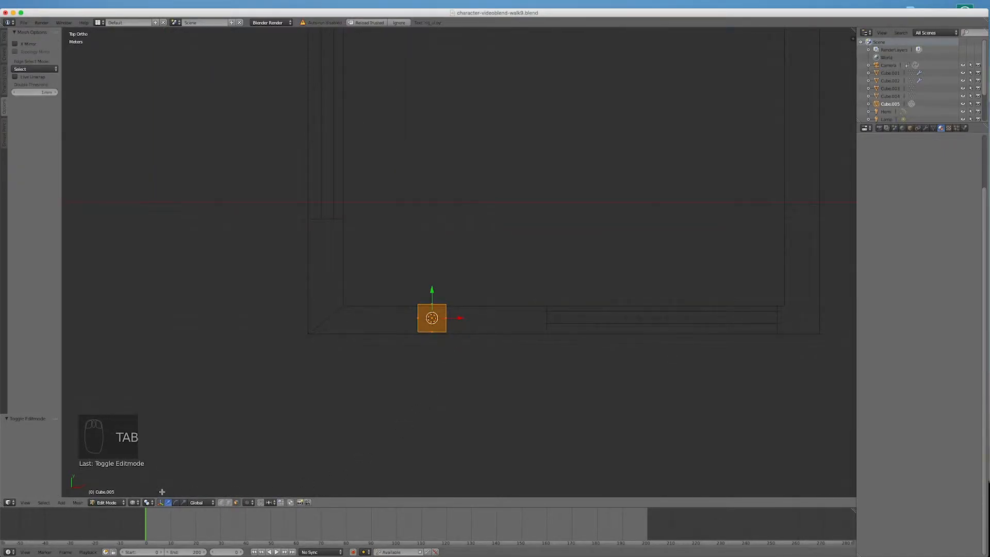
left_click(184, 503)
left_click_drag(464, 318, 504, 320)
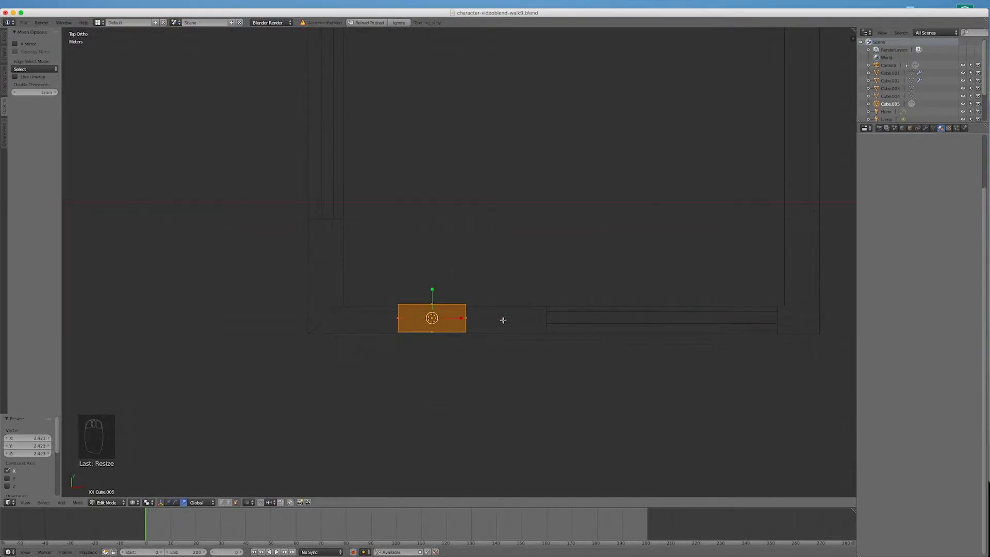
In front view, stretch the cube along Z into a tall door block and raise it about 6.72 m
key("KP_1")
left_click_drag(432, 290, 394, 431)
left_click(161, 503)
left_click_drag(432, 290, 471, 199)
Shorten the door block slightly along Z and raise it so its base meets the interior floor
left_click(185, 503)
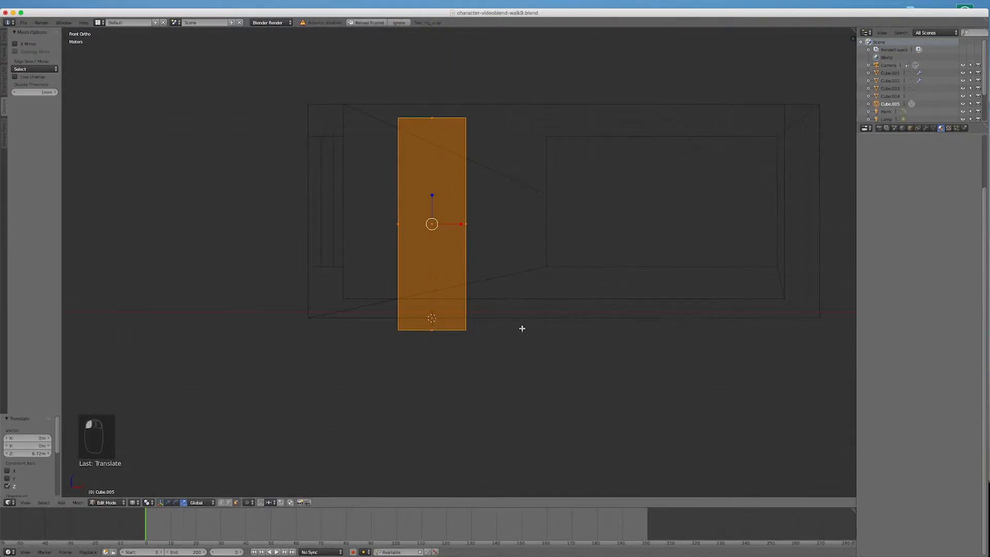
left_click_drag(432, 192, 433, 198)
left_click(168, 503)
left_click_drag(432, 196, 435, 187)
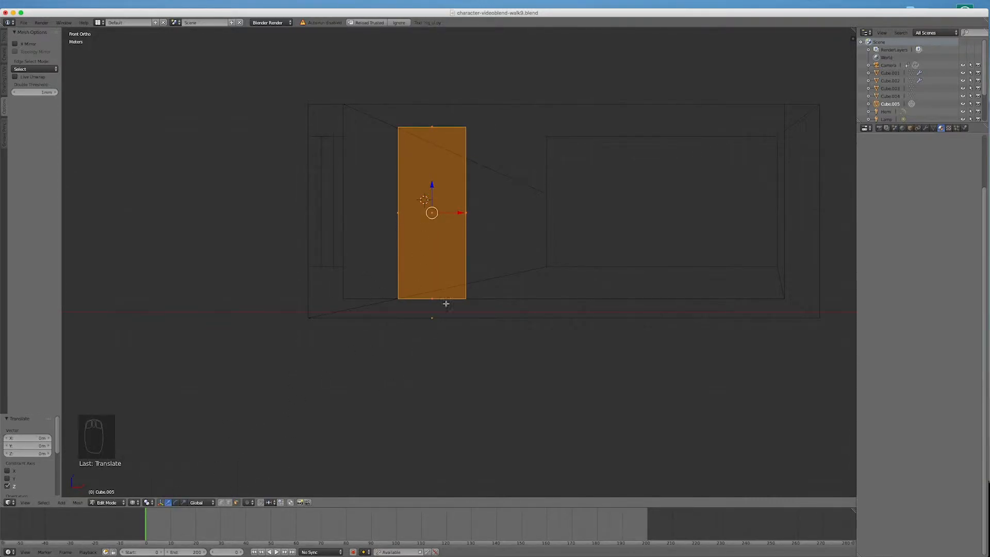
Place the 3D cursor at the middle of the door block's base and make it the pivot point
left_click(428, 300)
left_click(149, 502)
left_click(164, 482)
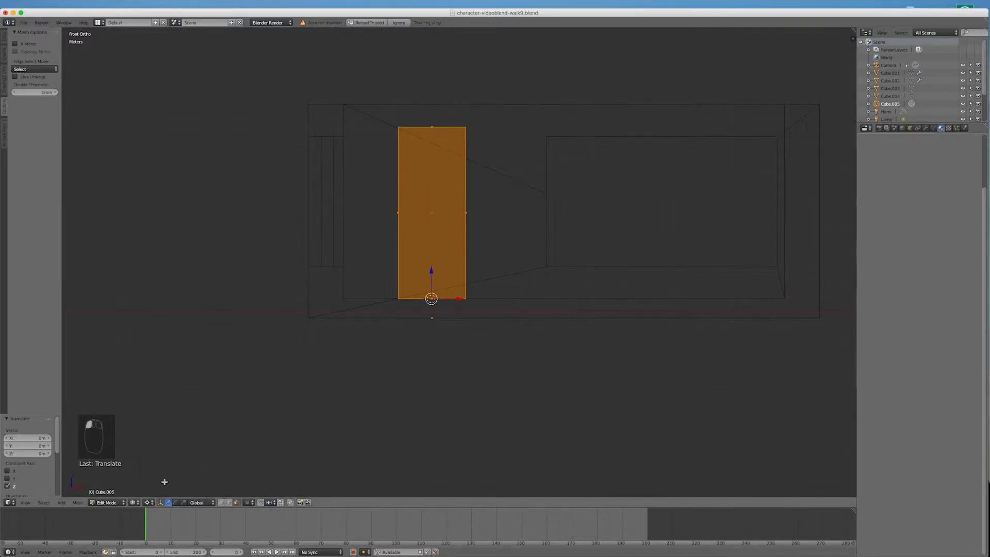
Shorten the door block slightly along Z from its base and scale its depth along Y by about 2.224
left_click(183, 502)
left_click_drag(432, 270, 432, 281)
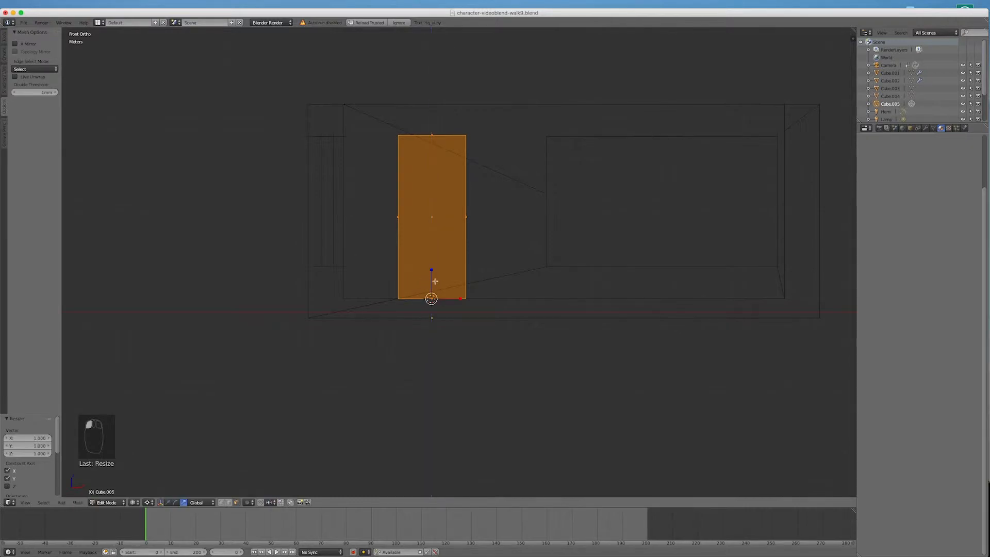
middle_click_drag(526, 303, 515, 349)
scroll(514, 350, "up", 1)
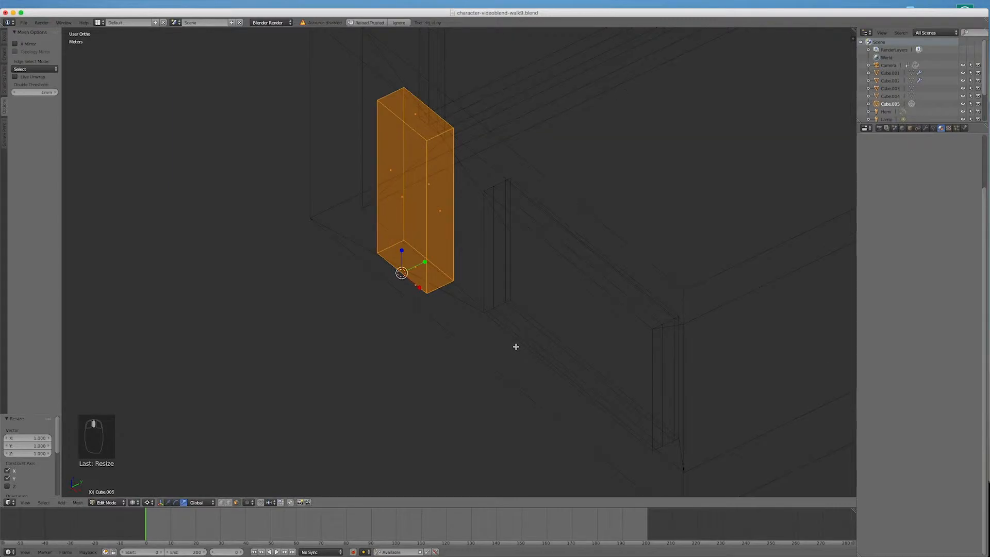
key("s")
key("shift+z")
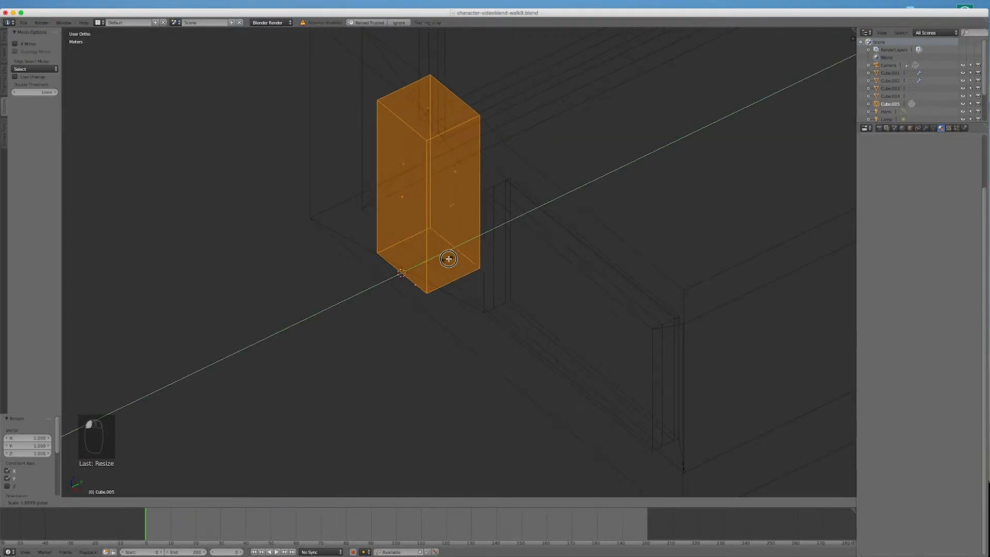
left_click(449, 258)
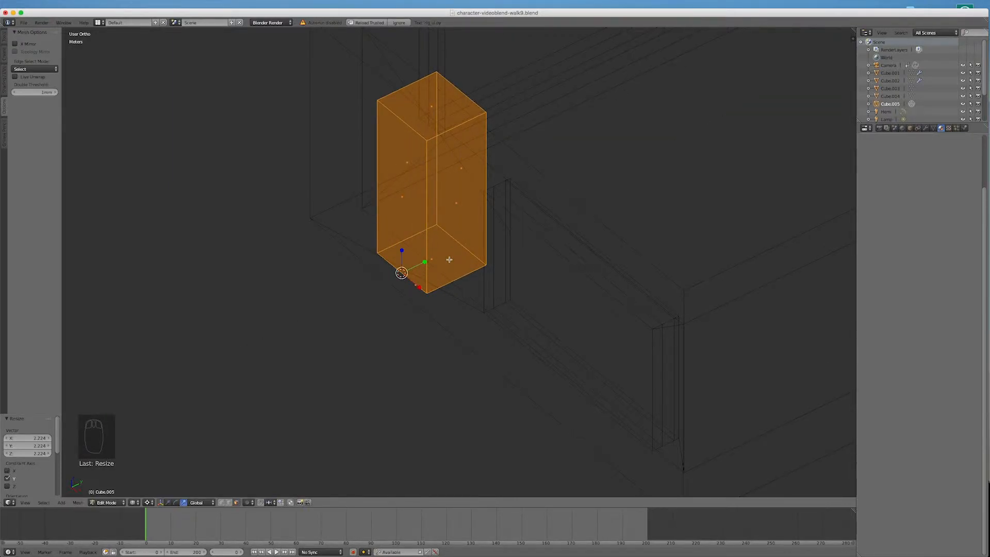
Set the pivot to Individual Origins and, in top view, move the door block along Y until it passes through the front wall
key("KP_7")
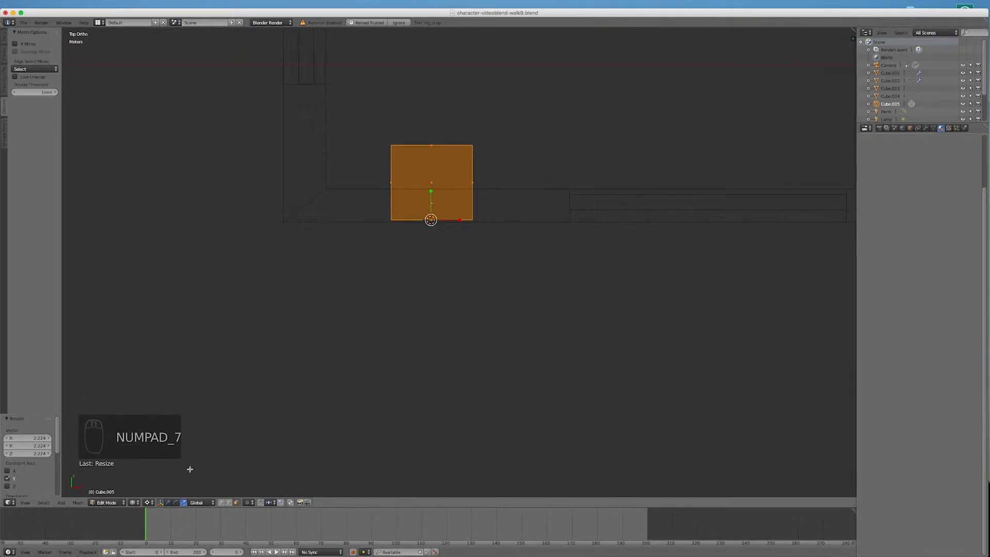
left_click(148, 502)
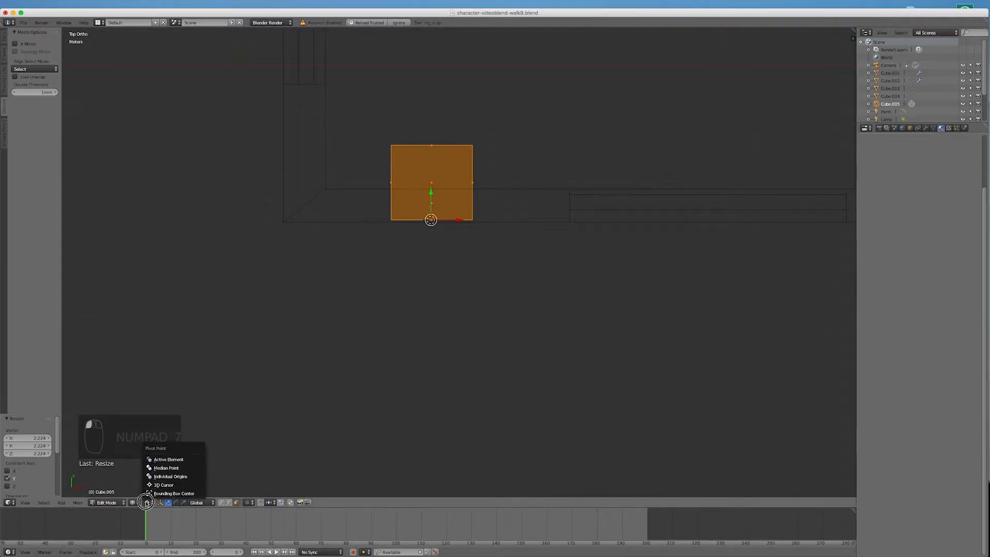
left_click(160, 476)
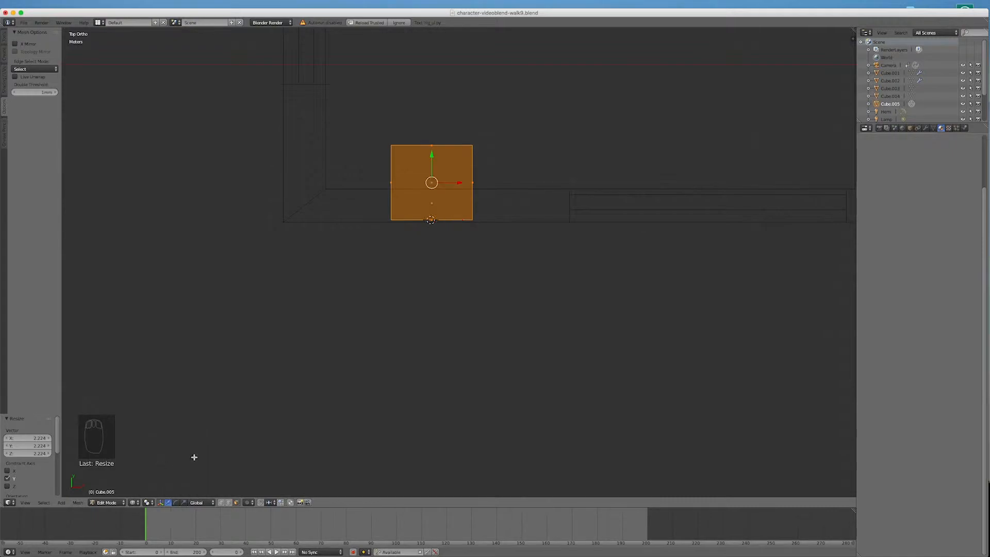
left_click_drag(436, 154, 434, 176)
middle_click_drag(601, 365, 629, 302)
key("z")
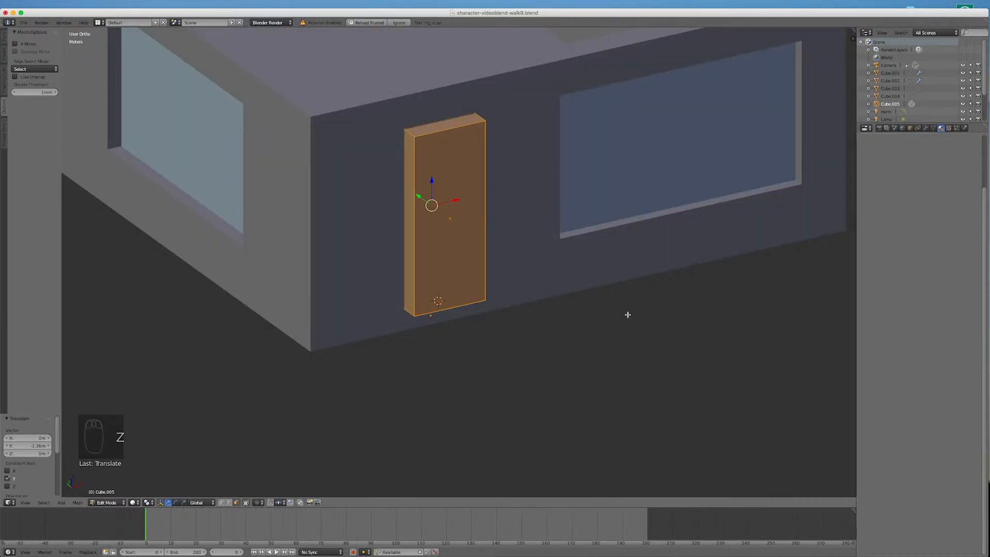
Leave Edit Mode and add a Boolean modifier to the building with Cube.005 as the object and Difference as the operation
key("Tab")
right_click(512, 216)
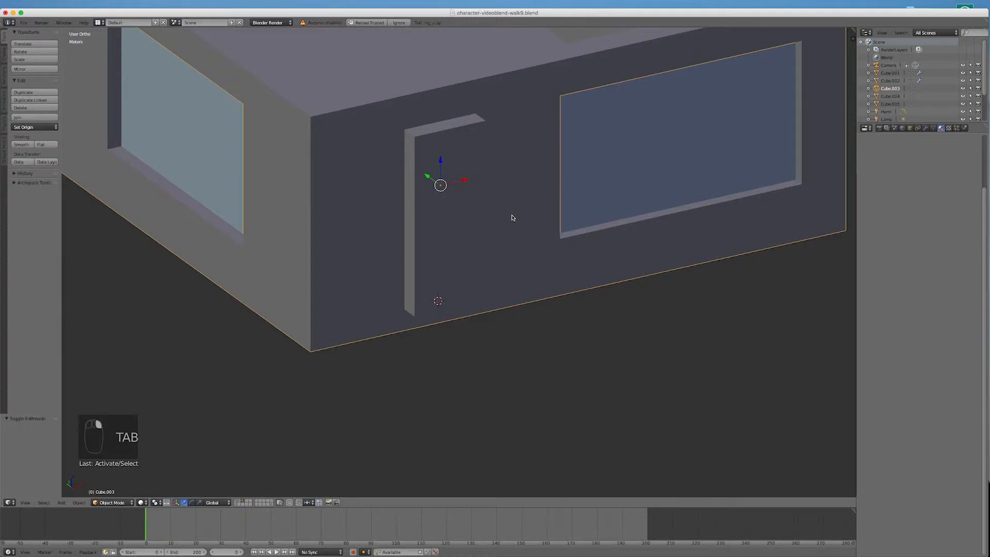
left_click(927, 128)
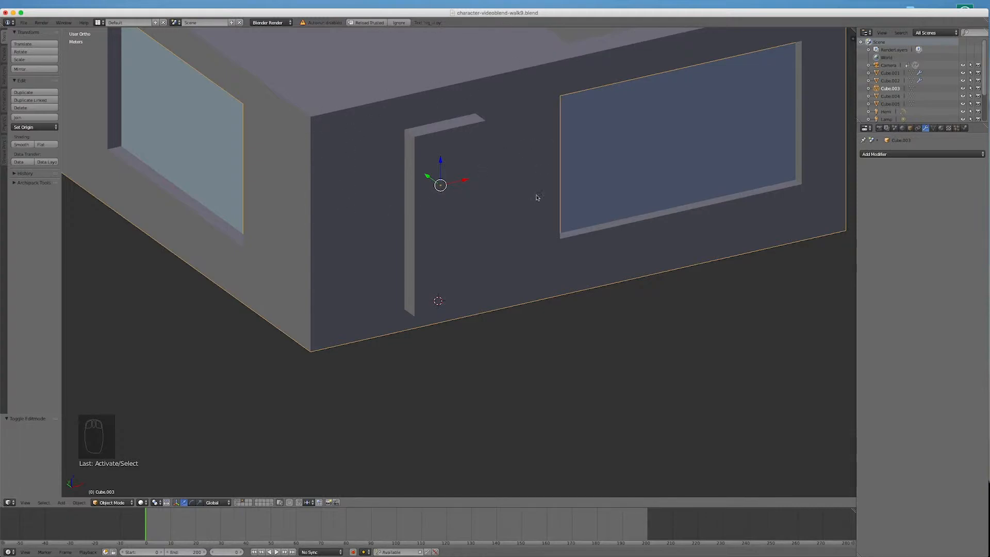
left_click(886, 154)
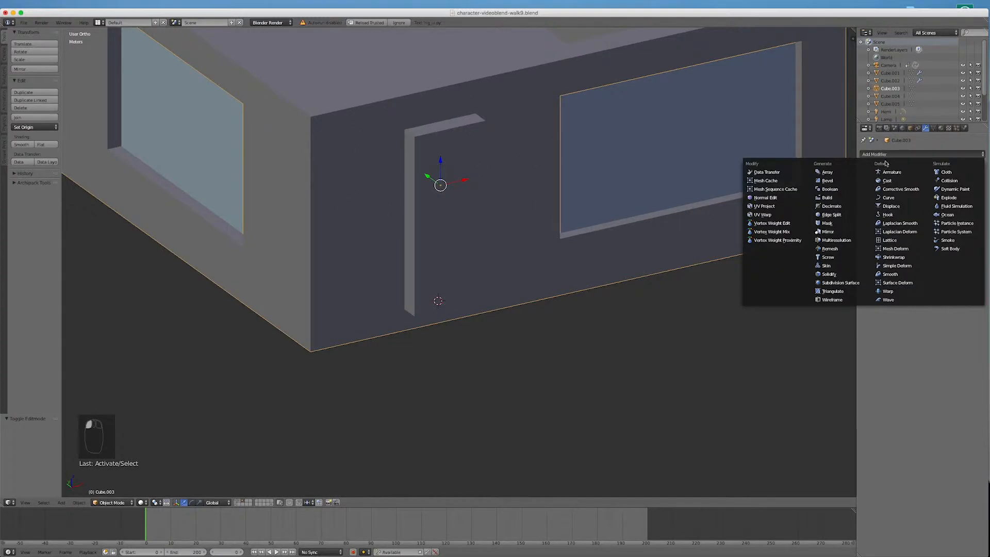
left_click(841, 189)
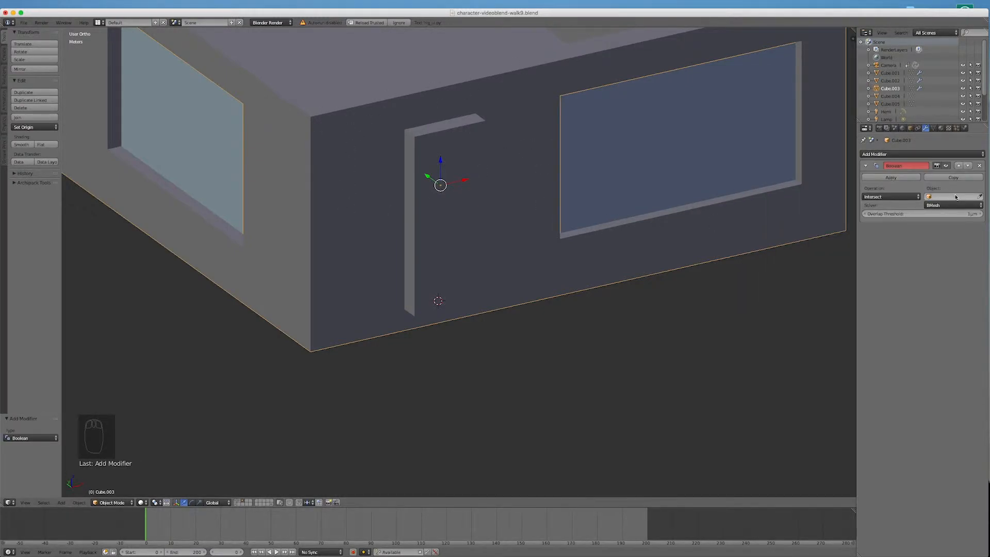
left_click(956, 196)
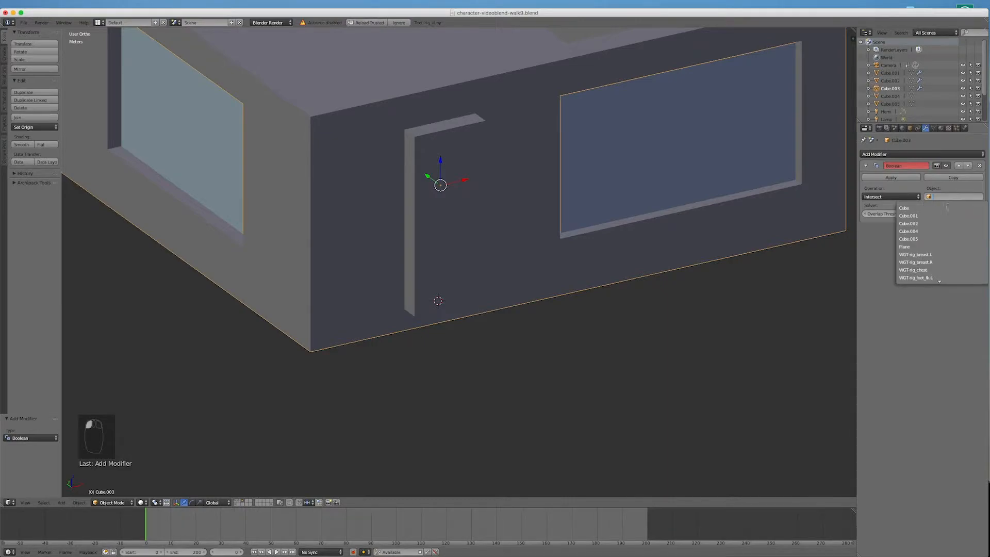
left_click(931, 239)
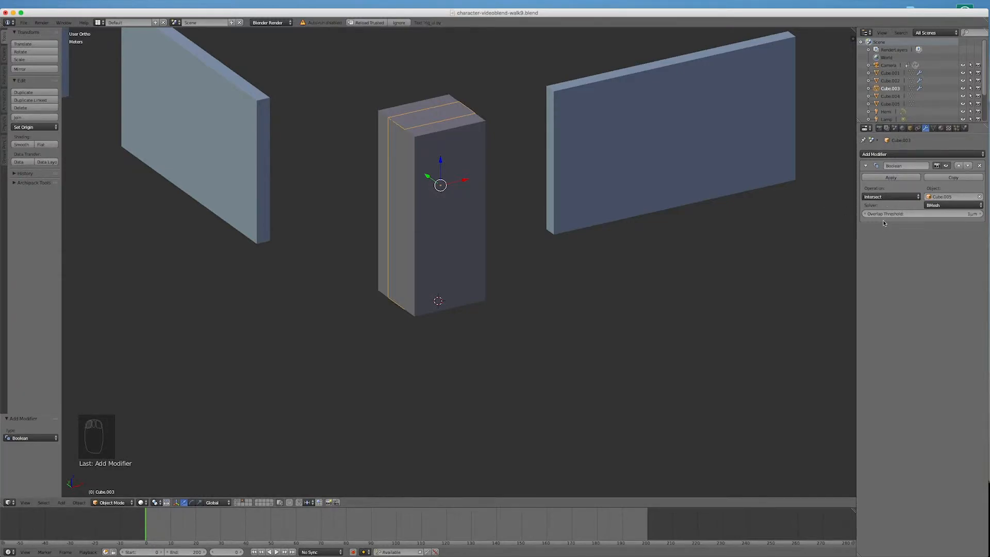
left_click(881, 197)
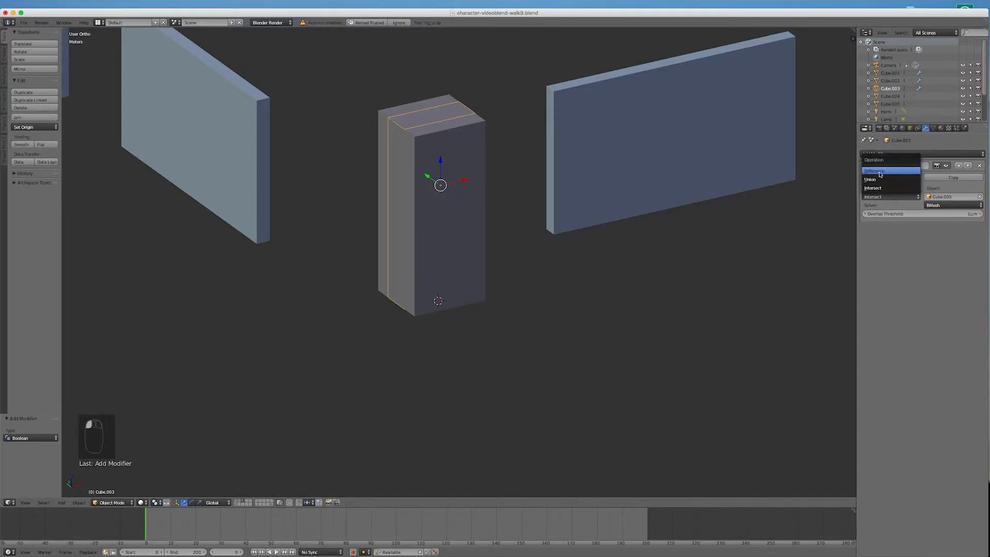
left_click(878, 171)
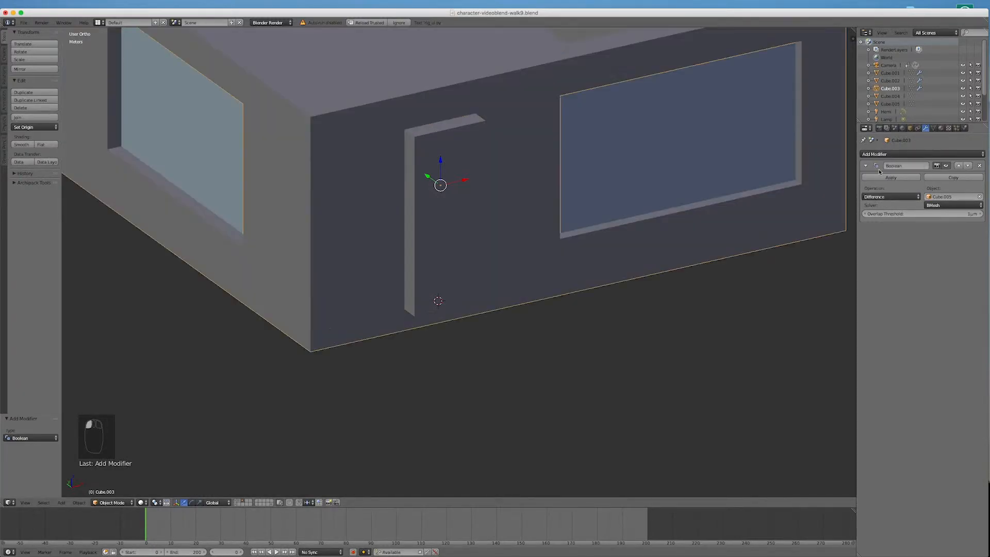
right_click(477, 241)
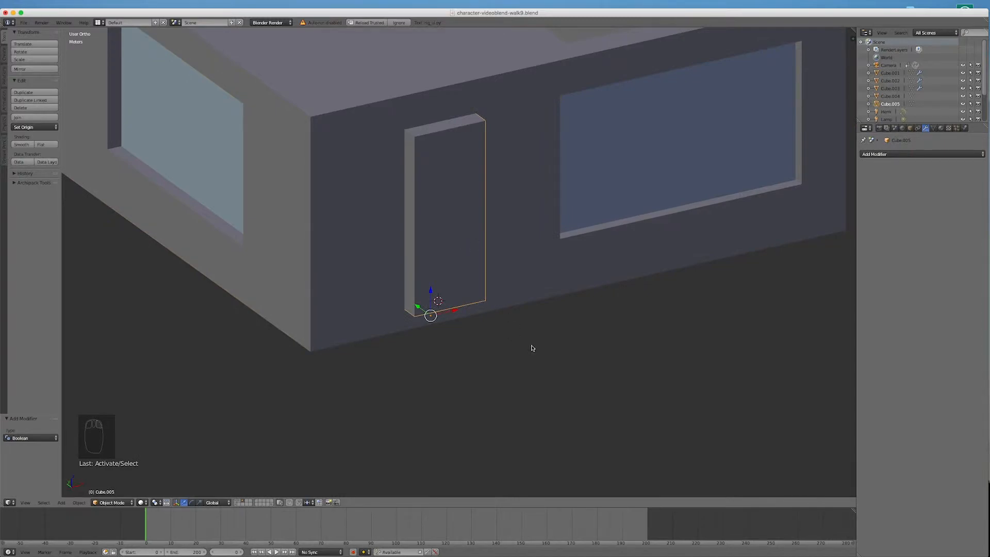
key("g")
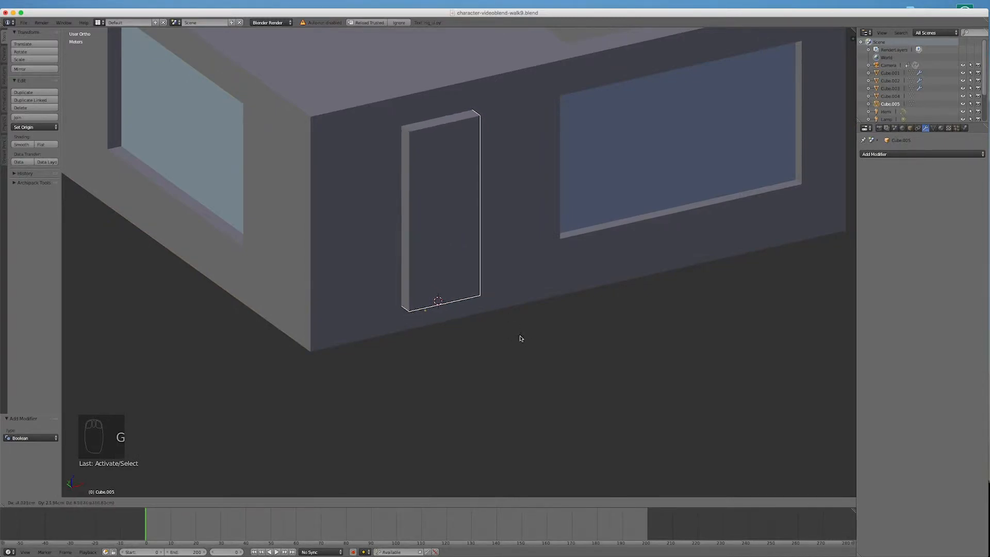
right_click(478, 291)
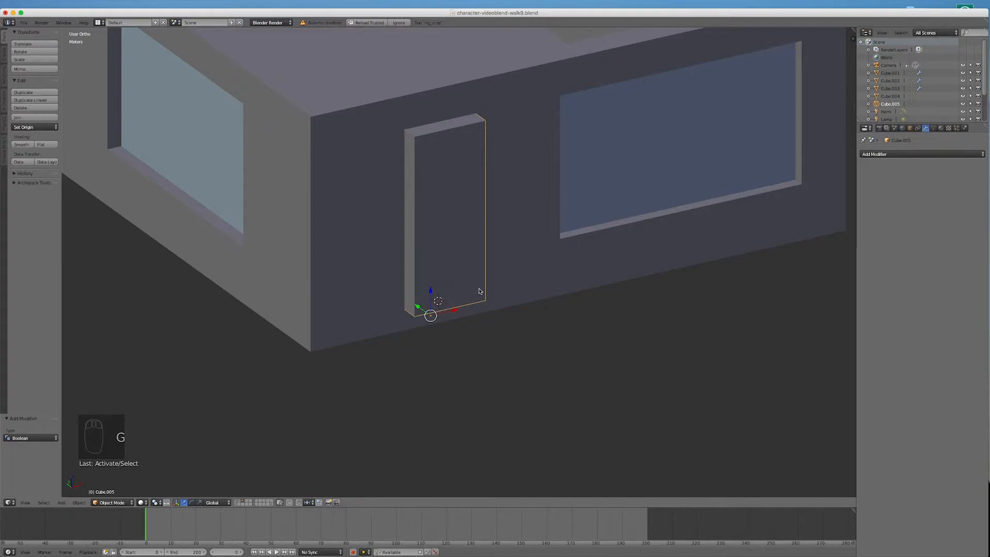
key("g")
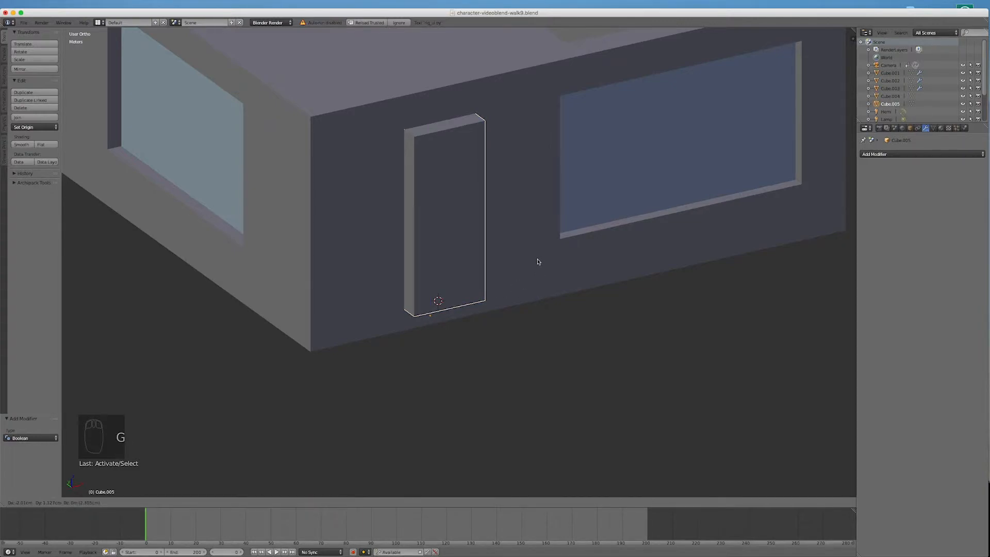
right_click(538, 259)
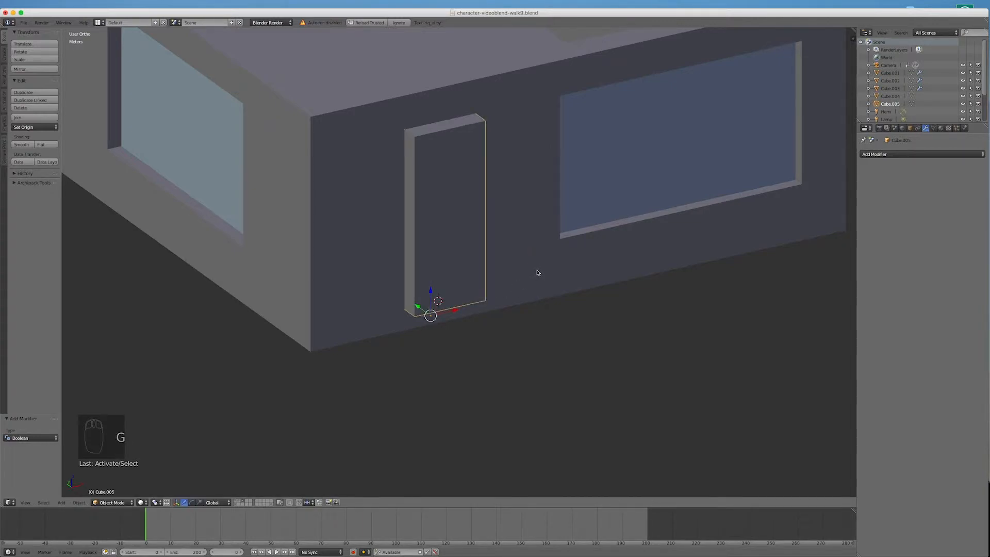
Hide the door block and examine the doorway opening cut into the front wall
key("h")
key("h")
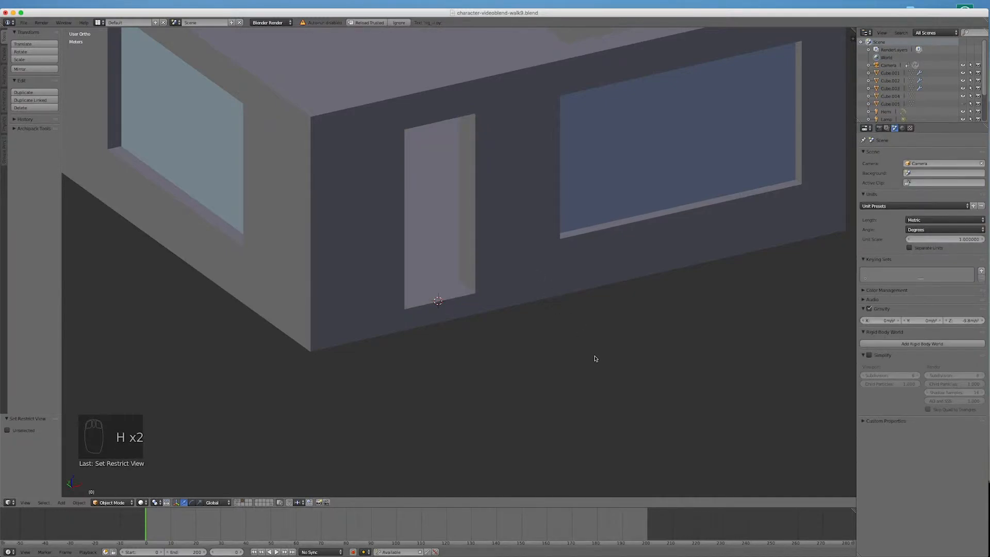
middle_click_drag(646, 359, 578, 344)
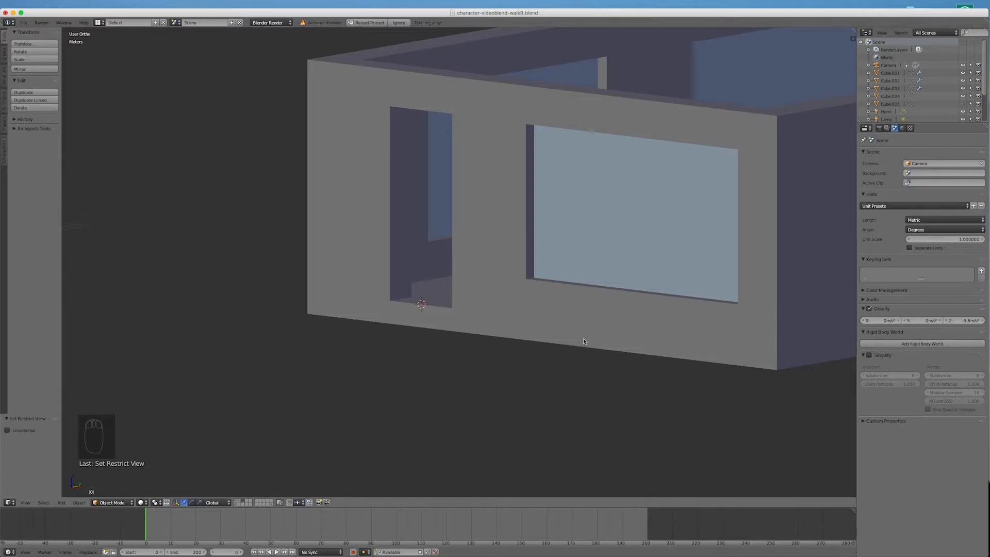
Unhide the door block and apply the Boolean modifier on the building
key("alt+h")
middle_click_drag(514, 360, 588, 367)
scroll(589, 368, "down", 1)
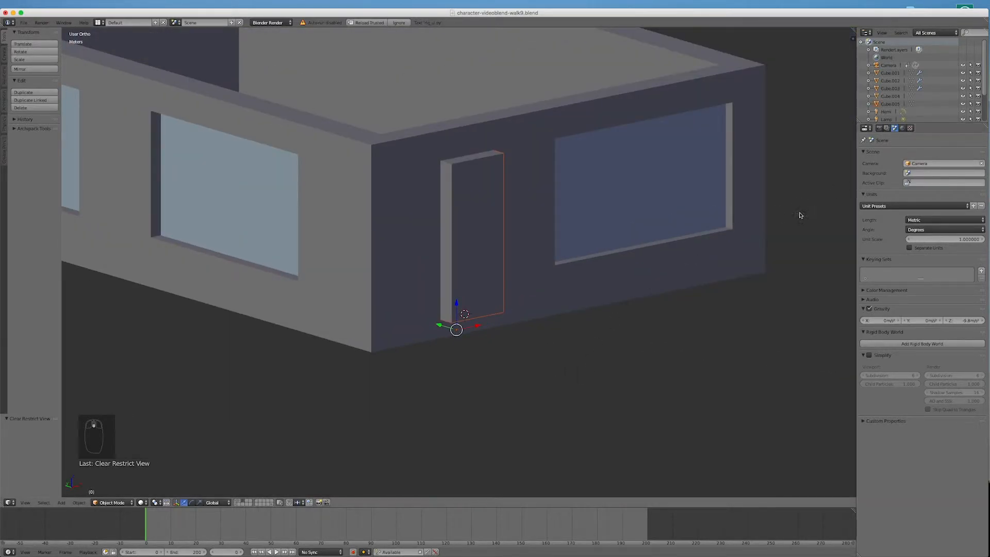
right_click(614, 293)
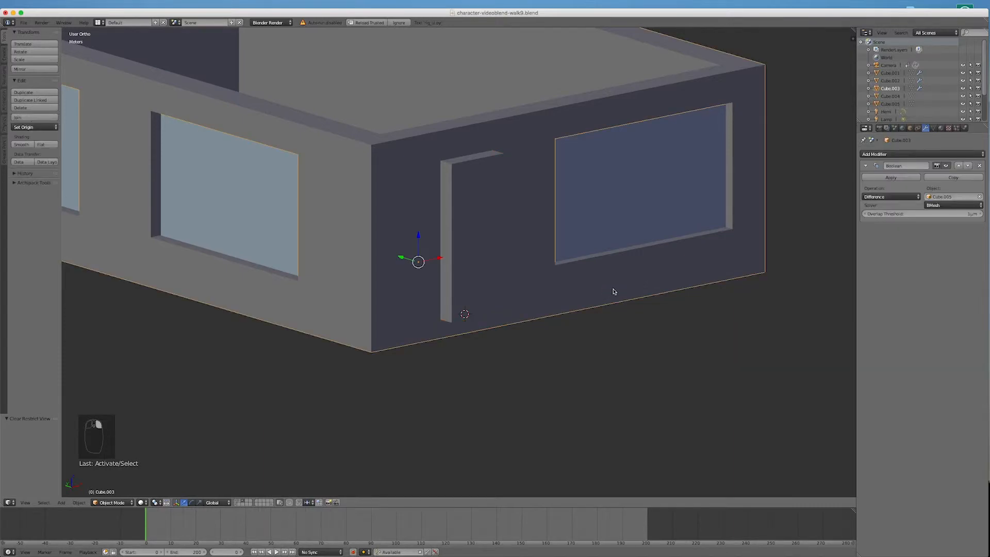
left_click(897, 174)
Select the door block and scale it along Y by about 0.325 so it sits within the wall thickness
right_click(450, 188)
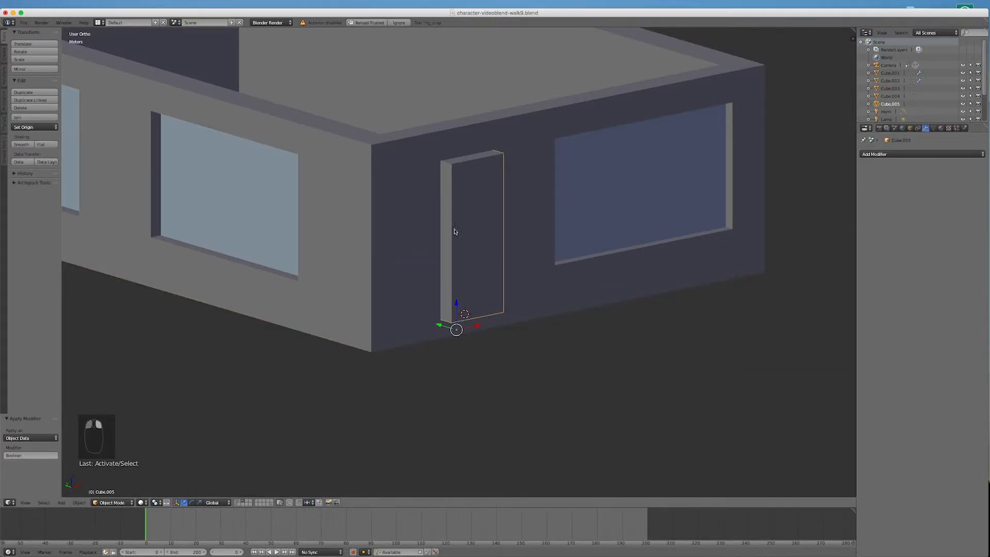
middle_click_drag(451, 188, 488, 331)
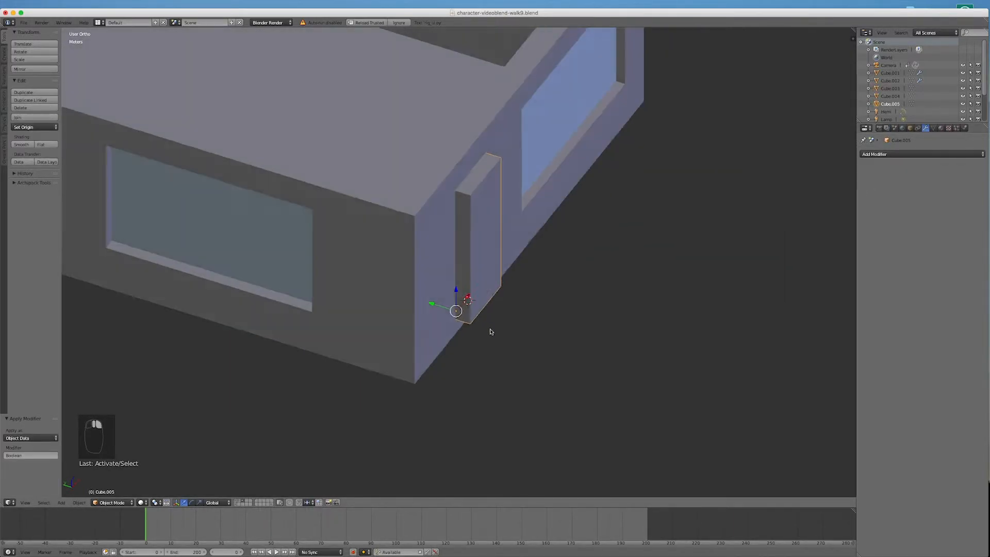
left_click(200, 502)
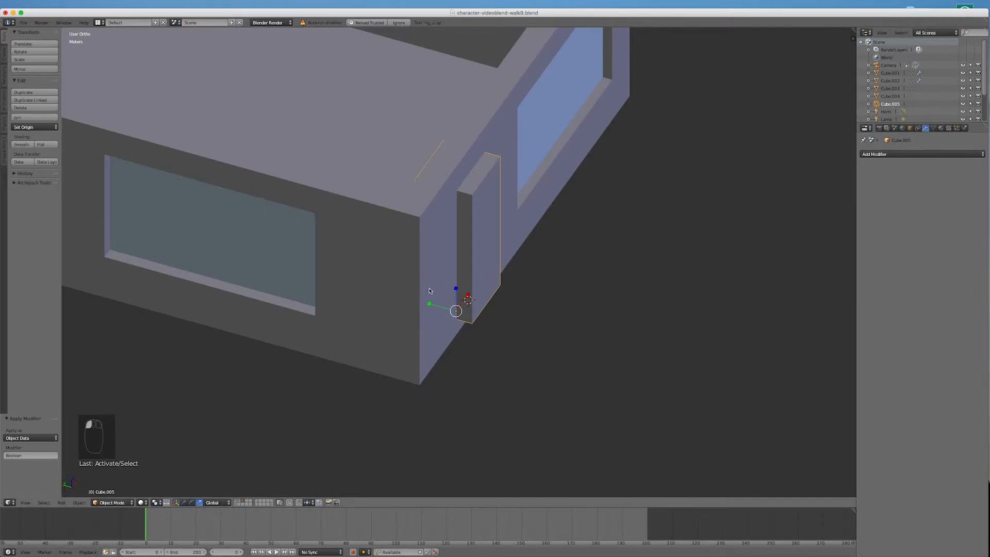
scroll(428, 291, "up", 4)
left_click_drag(457, 327, 475, 331)
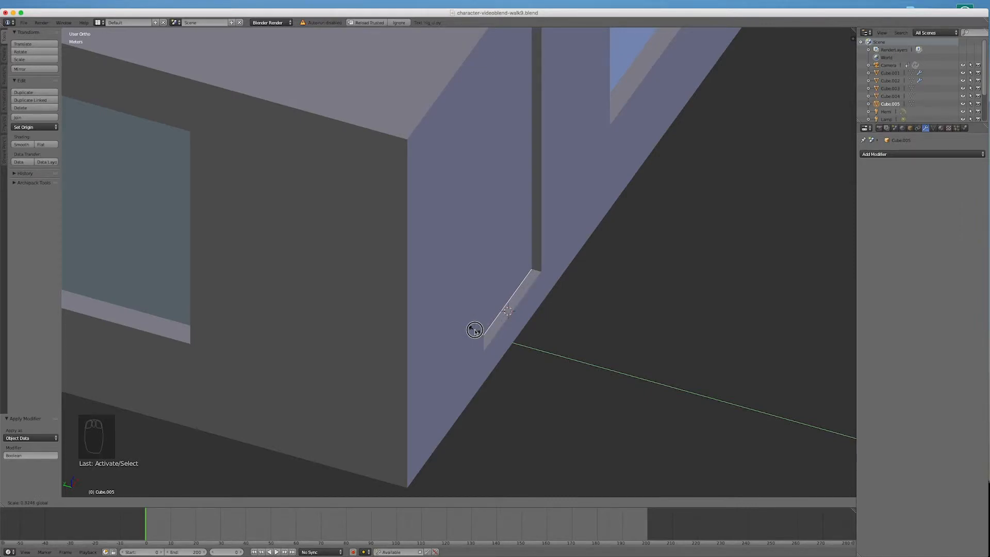
left_click(475, 330)
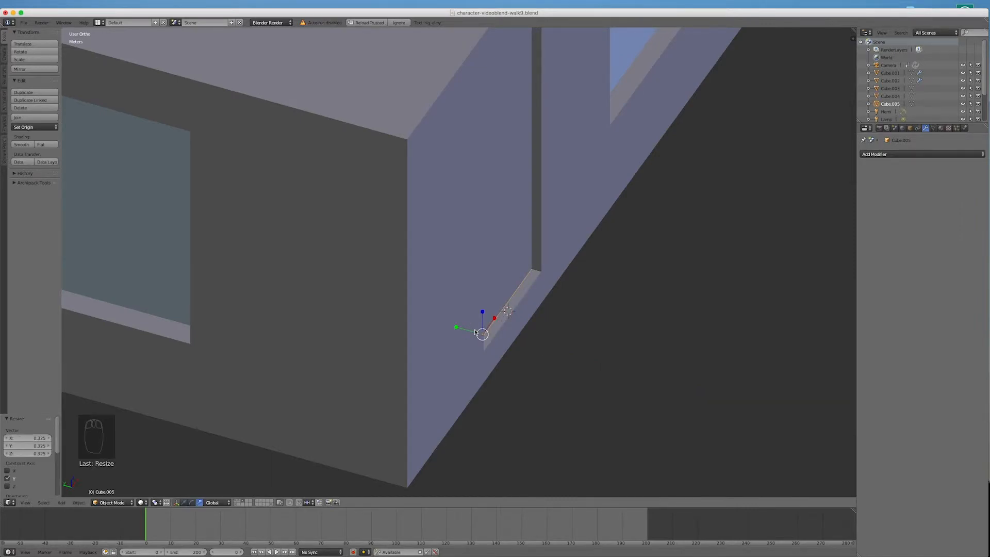
In top view with wireframe shading, scale the door block further along Y by about 0.31 into a thin door panel
key("KP_7")
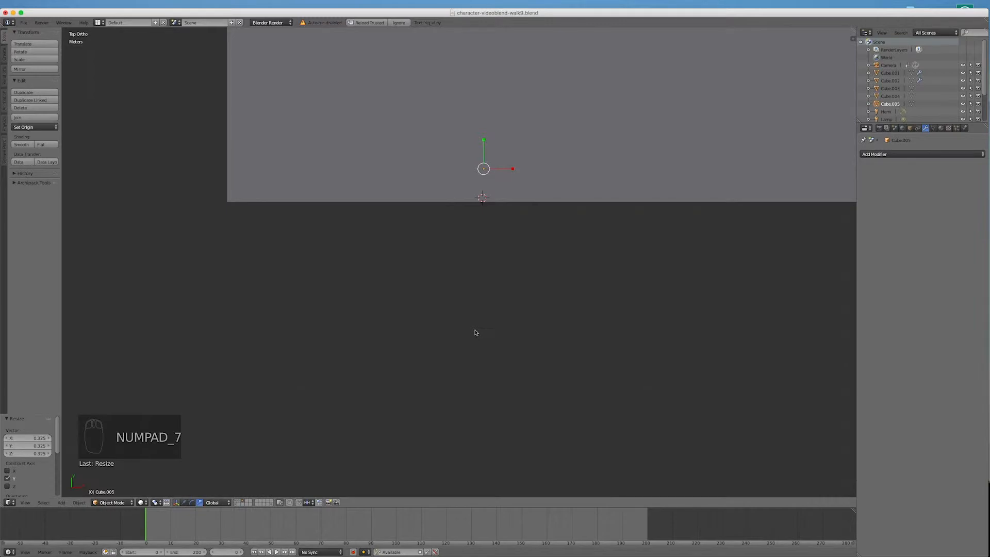
key("z")
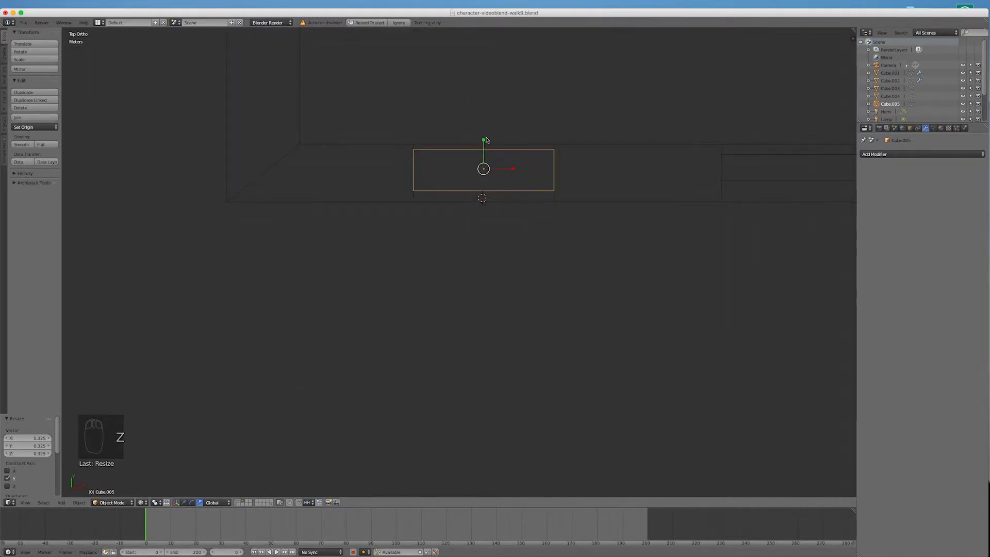
left_click_drag(483, 140, 486, 161)
middle_click_drag(537, 278, 570, 215)
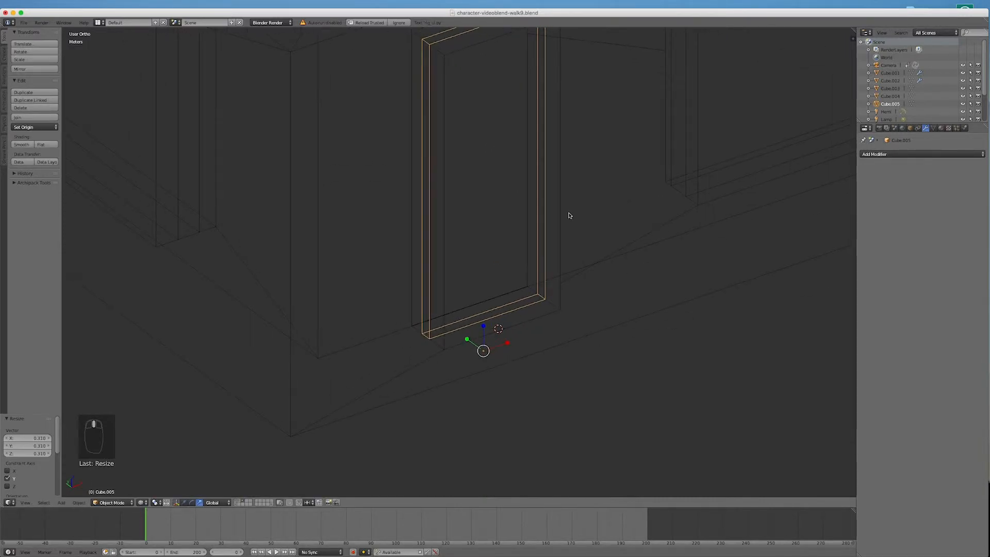
key("z")
scroll(575, 214, "down", 6)
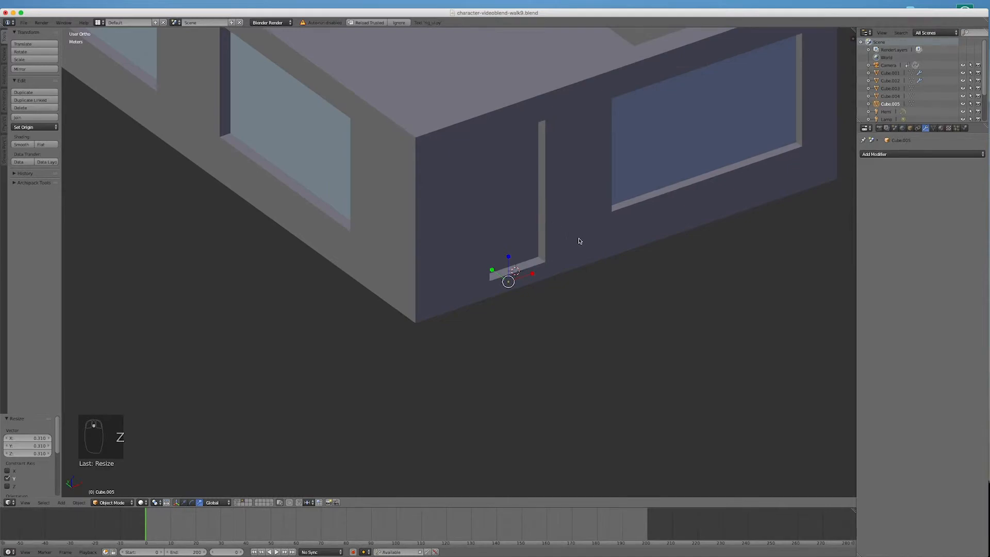
middle_click_drag(778, 323, 763, 299)
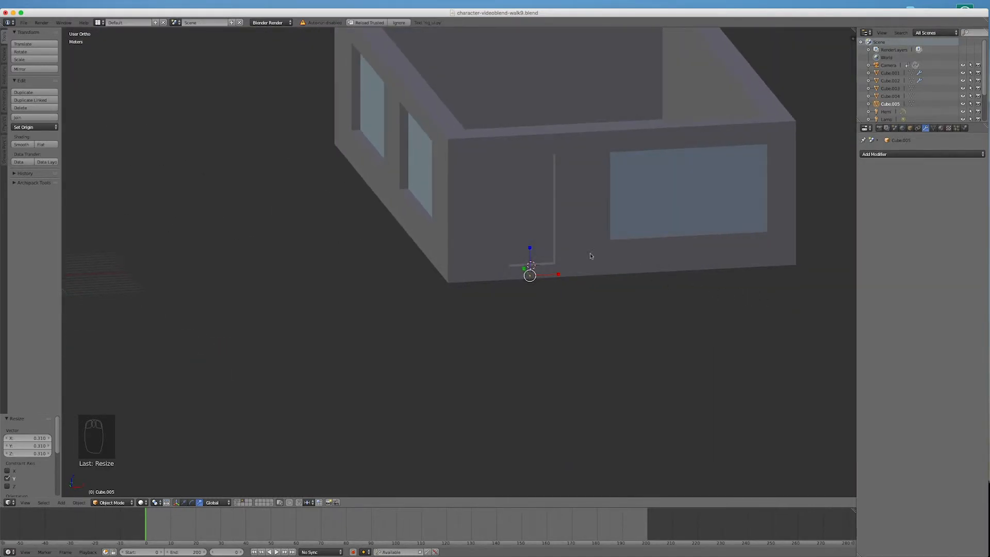
Give the door panel a new material with a dark reddish-brown diffuse colour
scroll(551, 215, "up", 3)
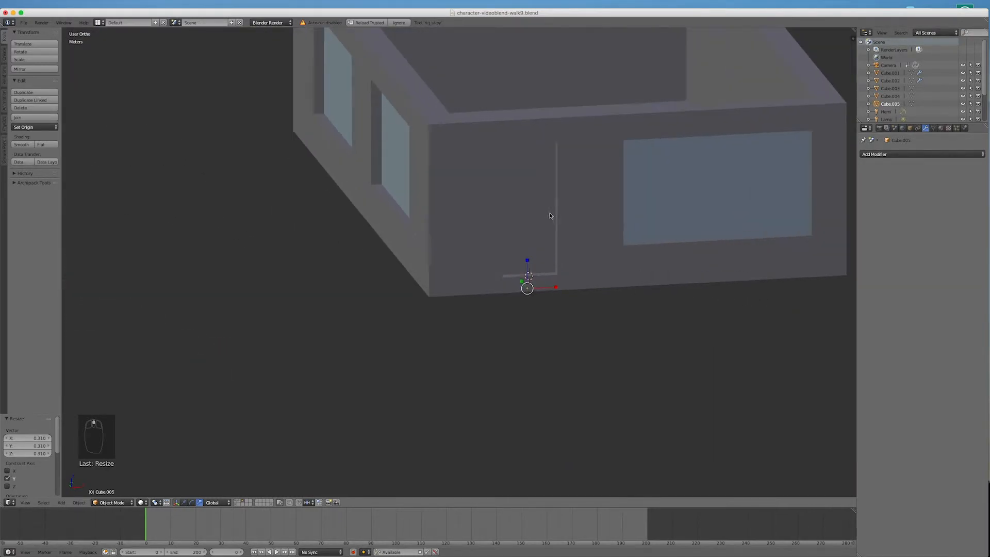
left_click(941, 129)
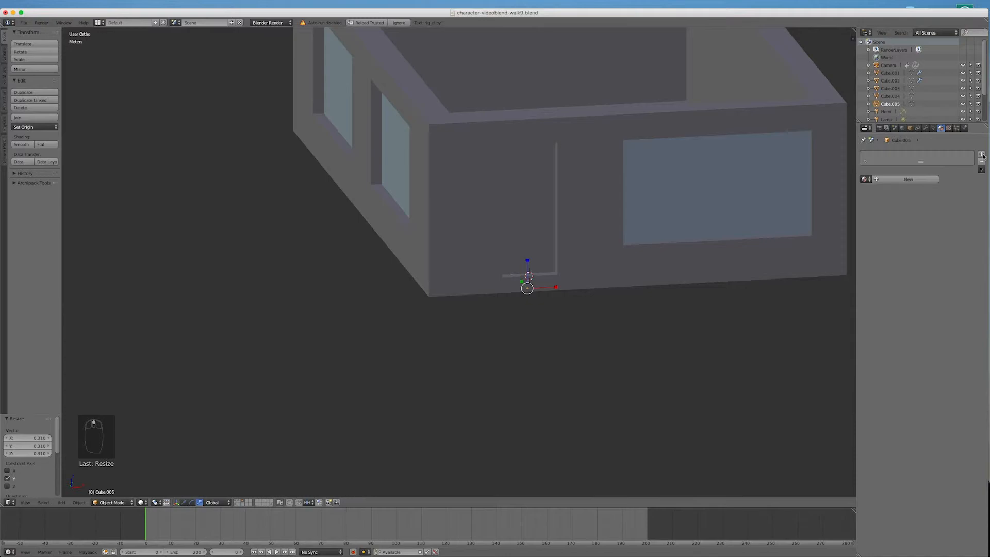
left_click(910, 179)
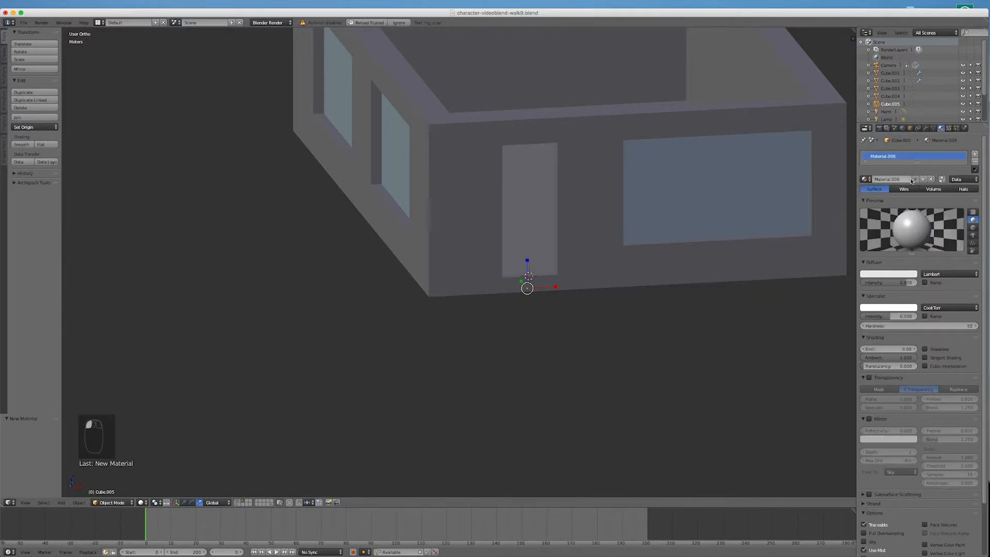
left_click(872, 274)
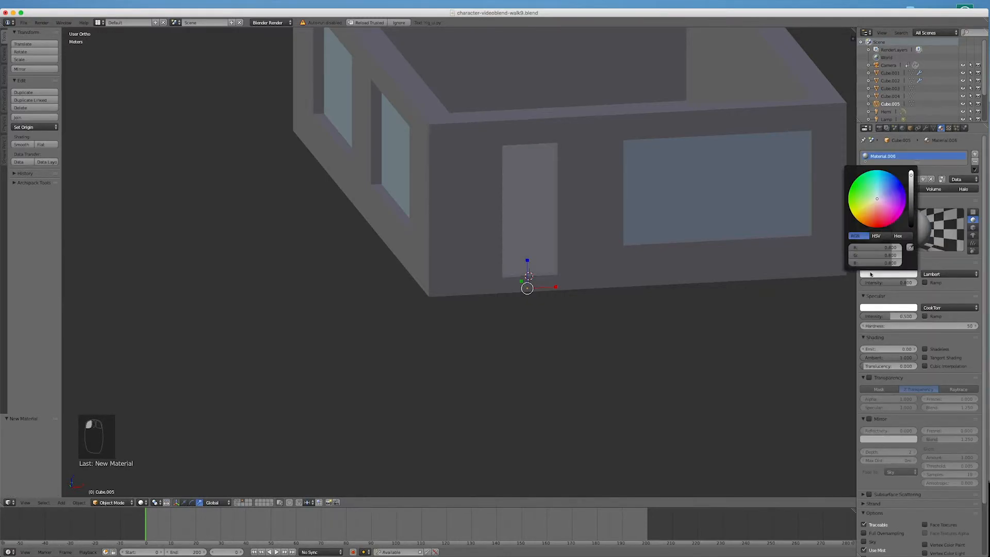
left_click_drag(874, 221, 873, 214)
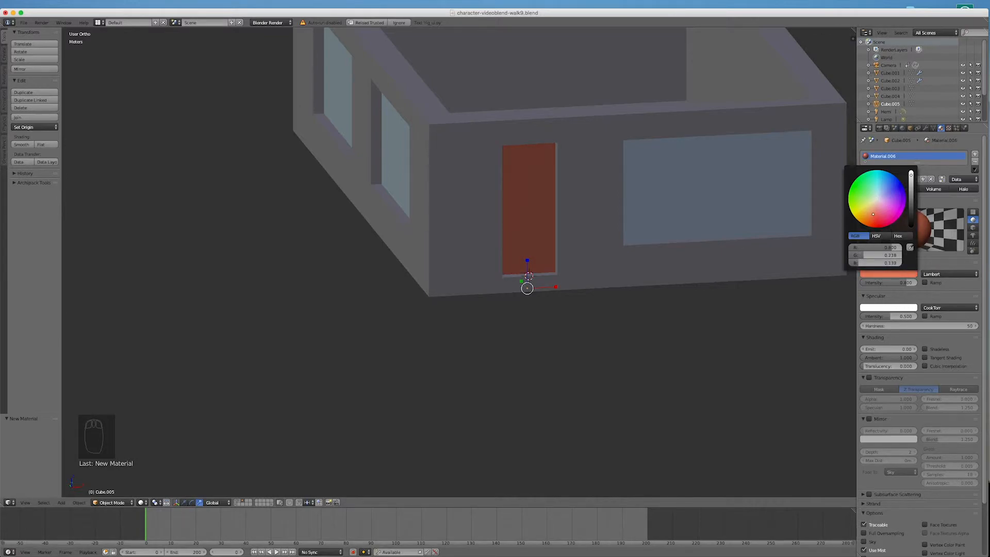
left_click_drag(911, 176, 912, 204)
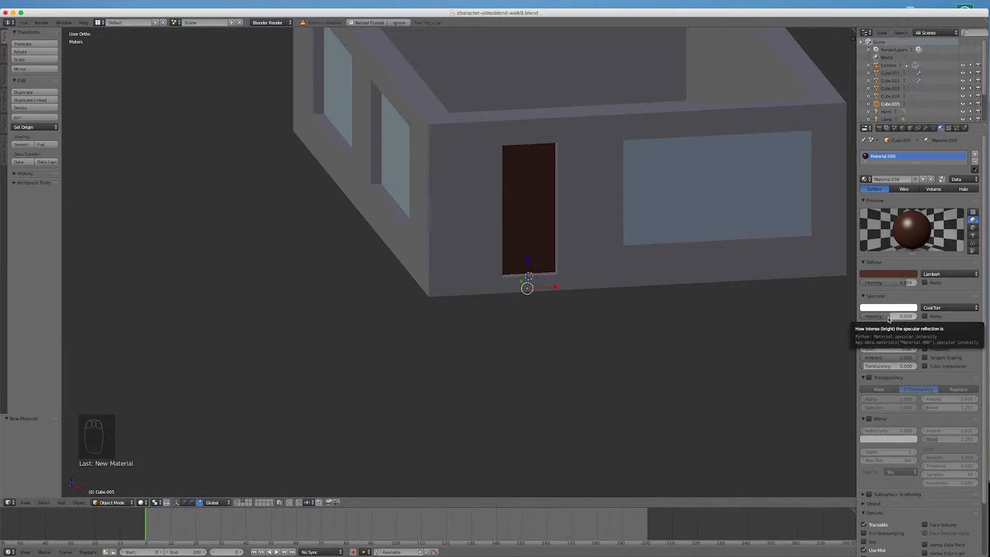
Lower the specular intensity of the door material to 0.3
left_click_drag(891, 316, 886, 316)
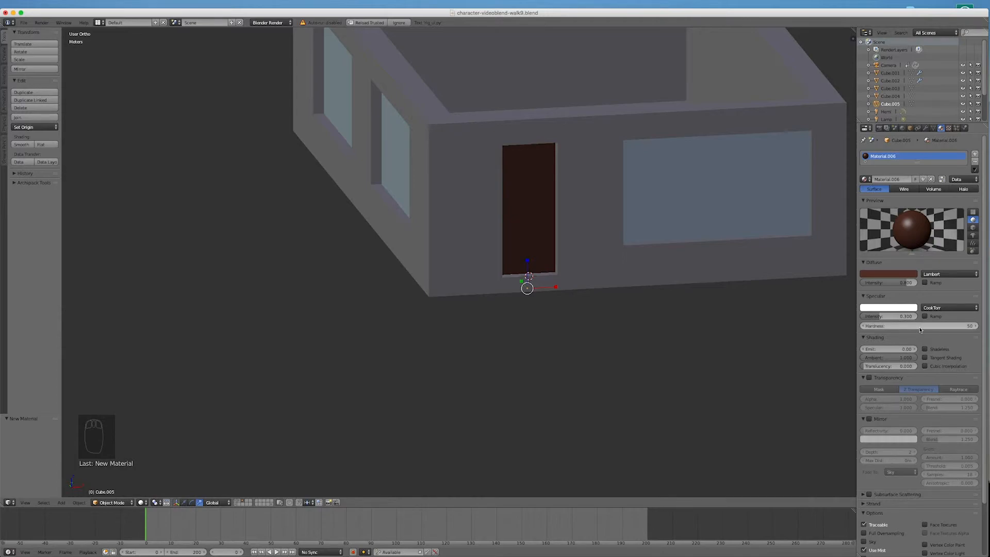
left_click(882, 317)
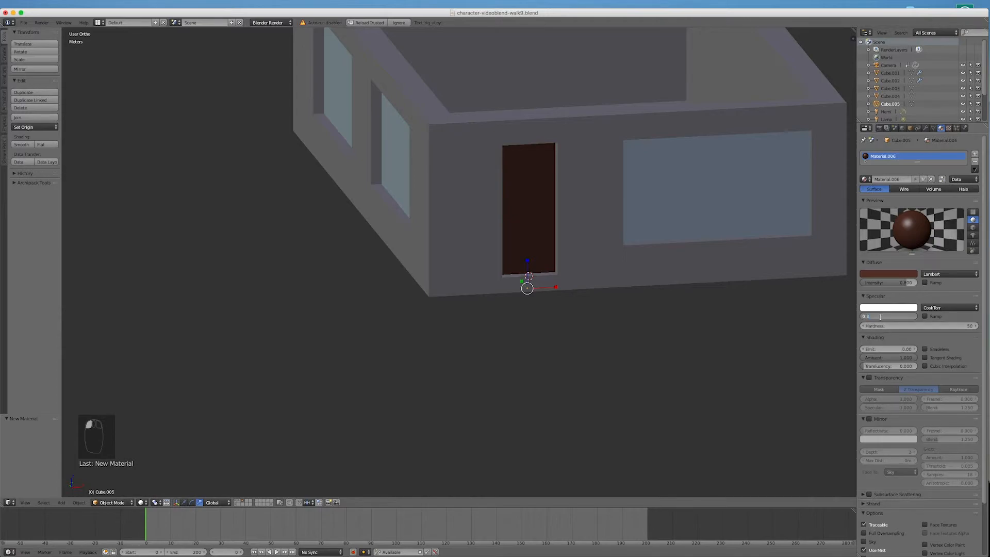
left_click(812, 310)
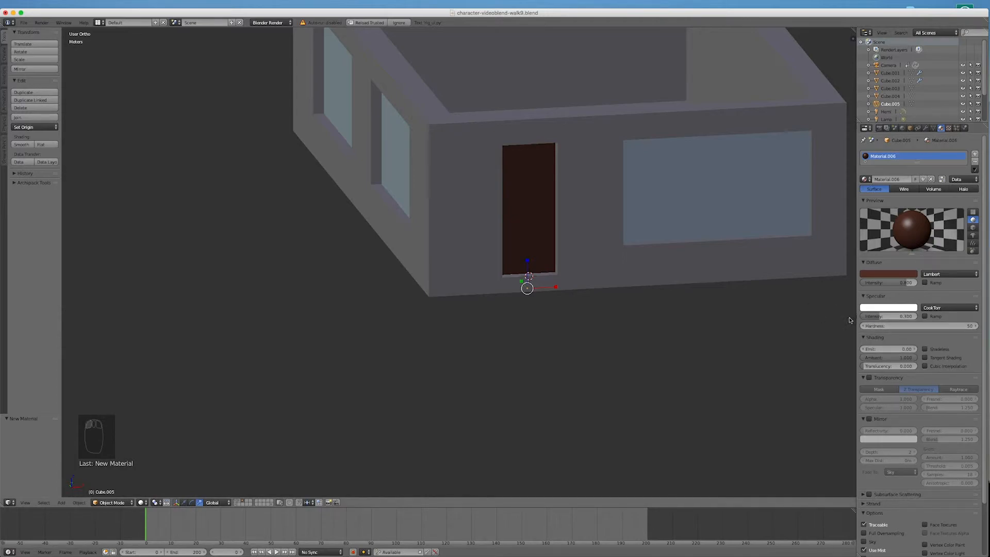
Select the building and give it a new material with a muted pale green diffuse colour
right_click(635, 286)
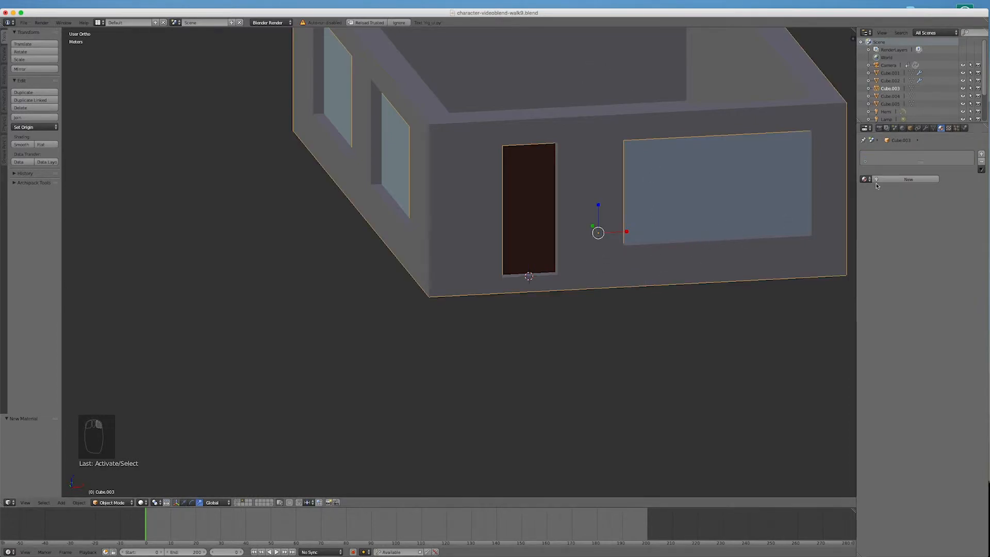
left_click(981, 153)
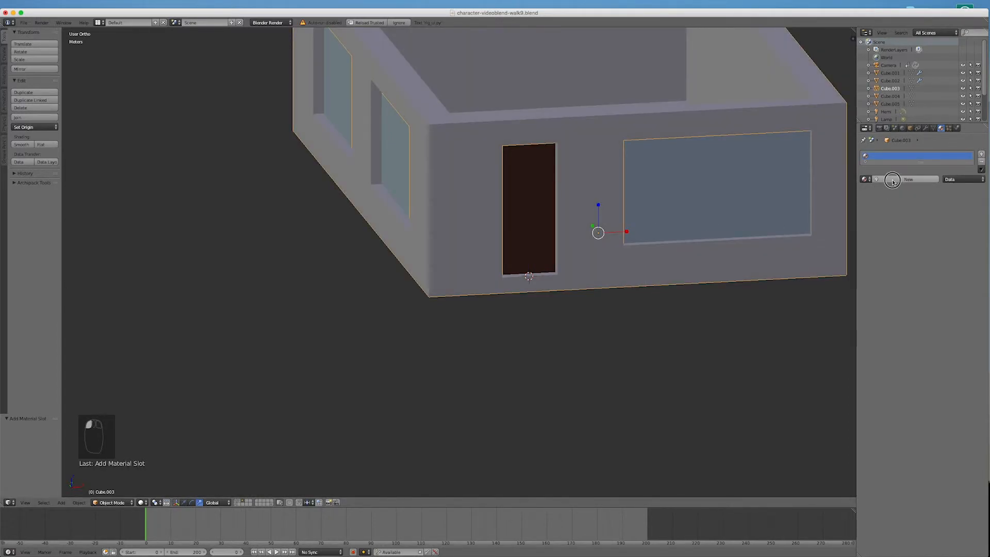
left_click(909, 179)
left_click(880, 276)
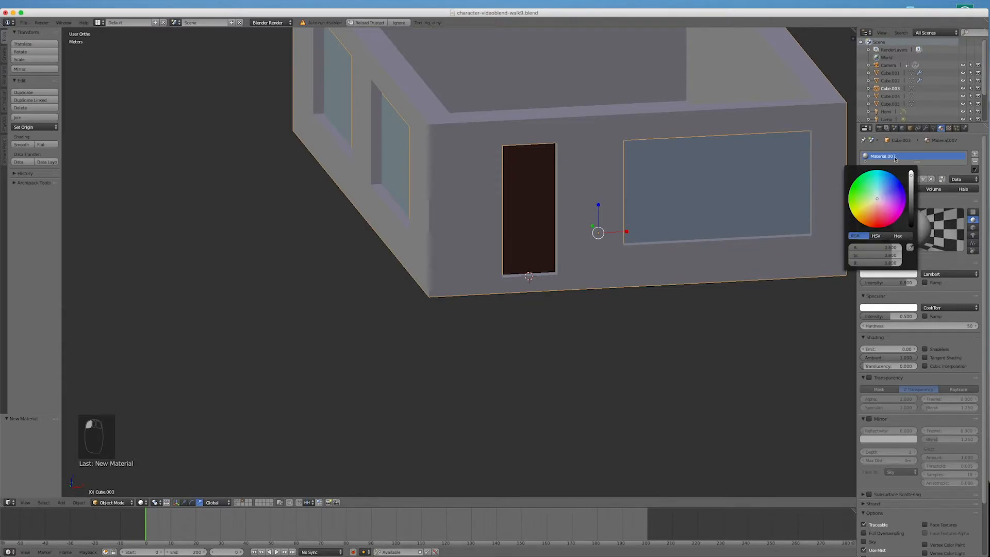
left_click(885, 274)
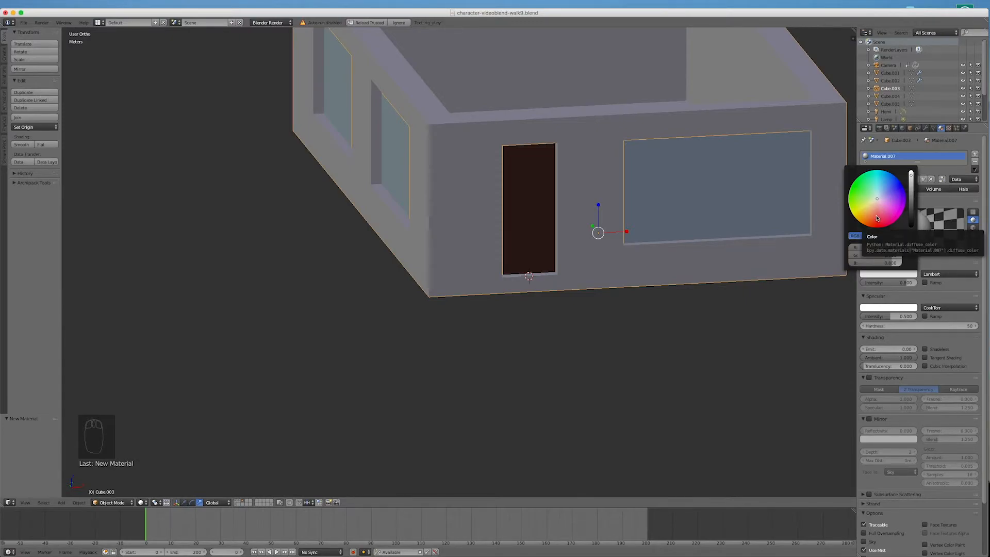
left_click_drag(871, 191, 872, 191)
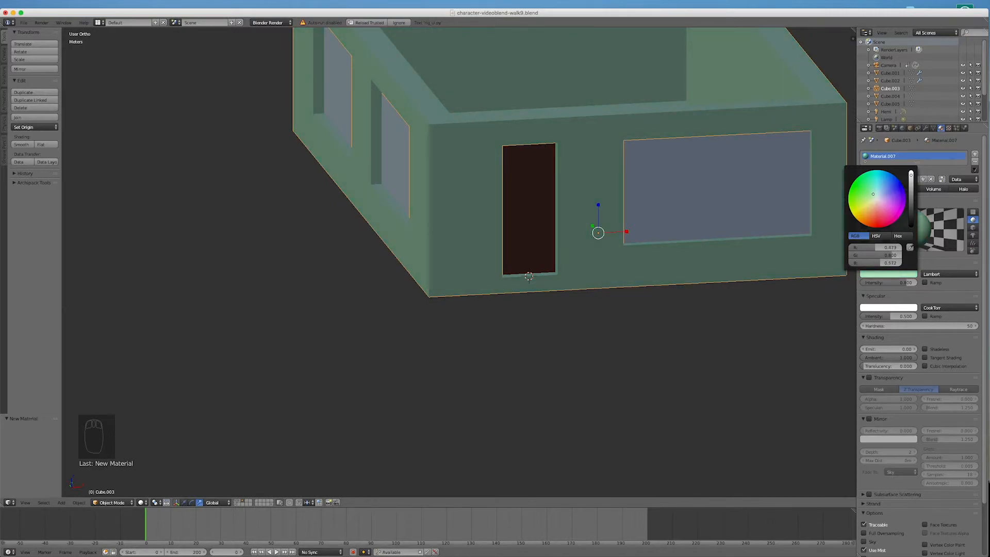
left_click_drag(912, 180, 911, 182)
left_click(873, 196)
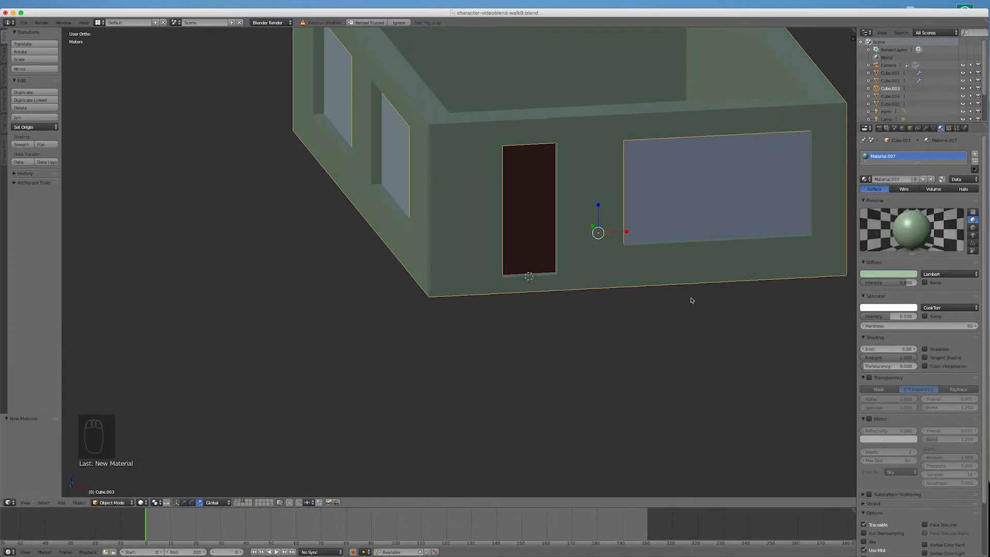
middle_click_drag(734, 278, 669, 293)
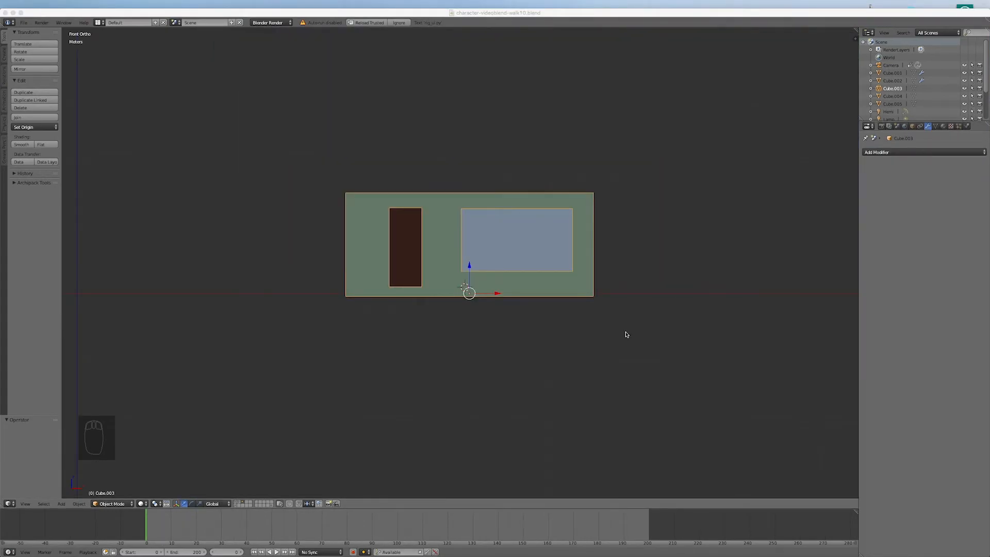
In top view with wireframe shading, place the 3D cursor near the building's centre and add a cube there
key("KP_7")
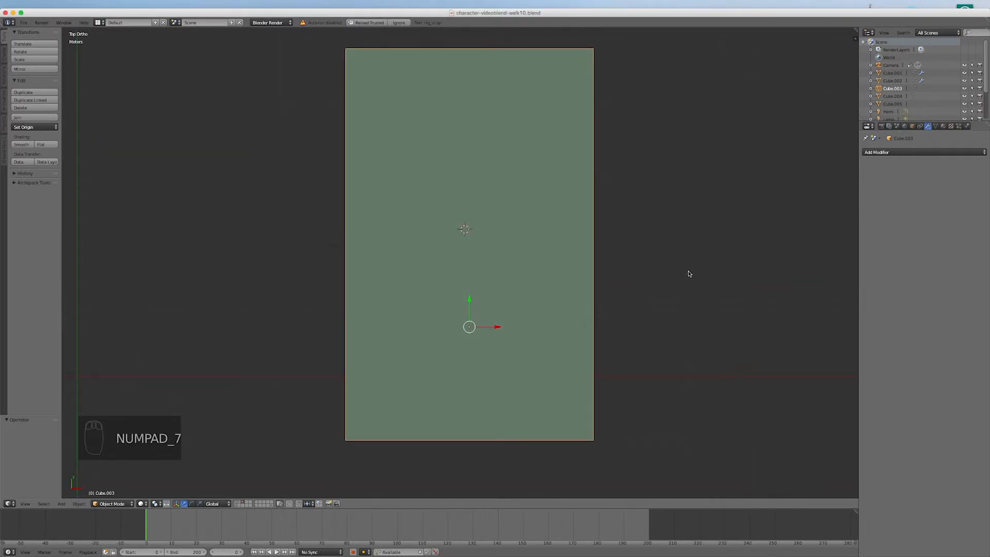
key("z")
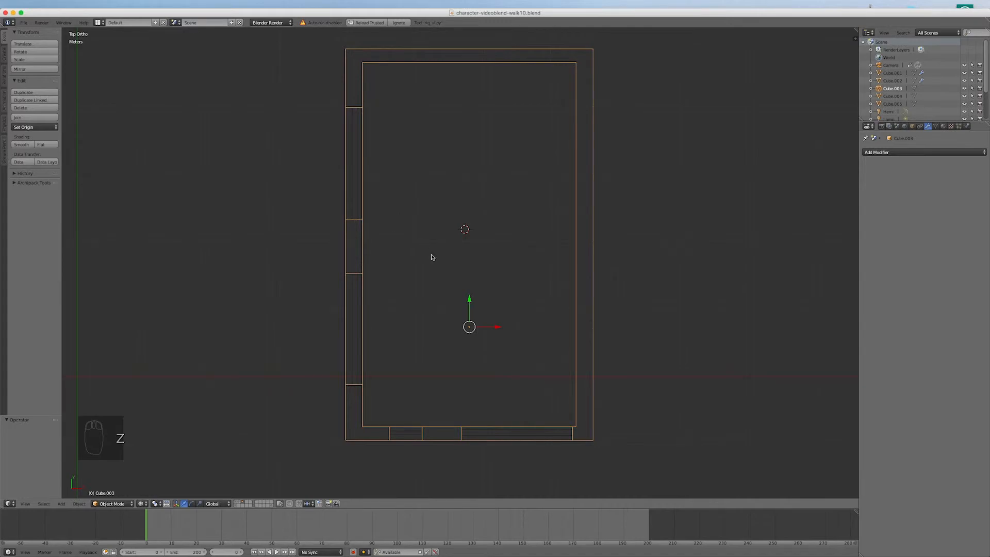
left_click(469, 237)
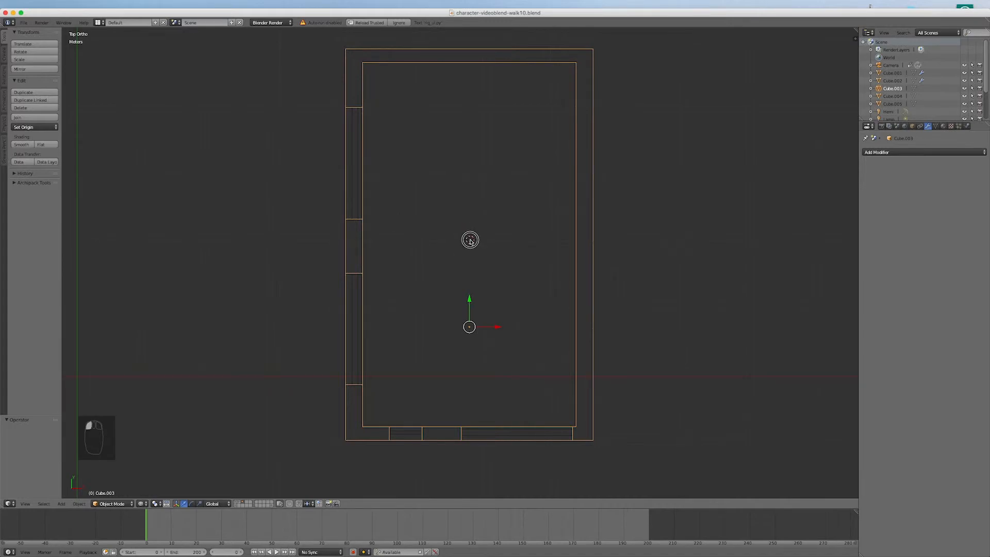
left_click(469, 233)
left_click(61, 504)
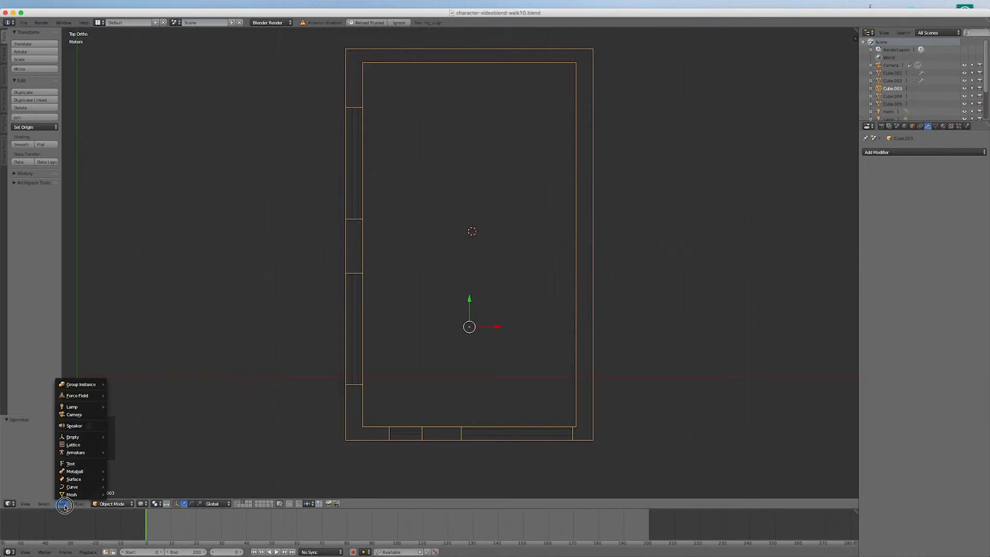
mouse_move(70, 496)
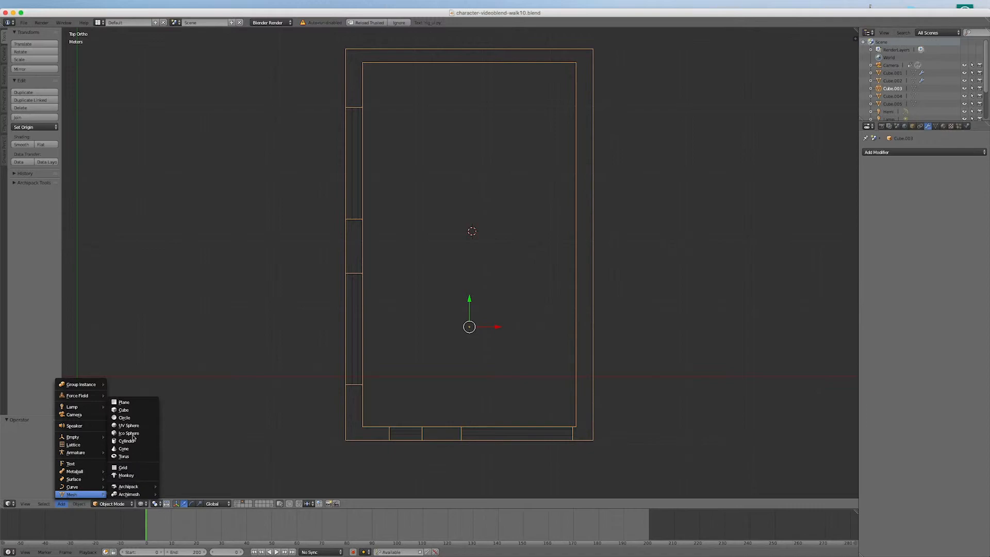
left_click(135, 411)
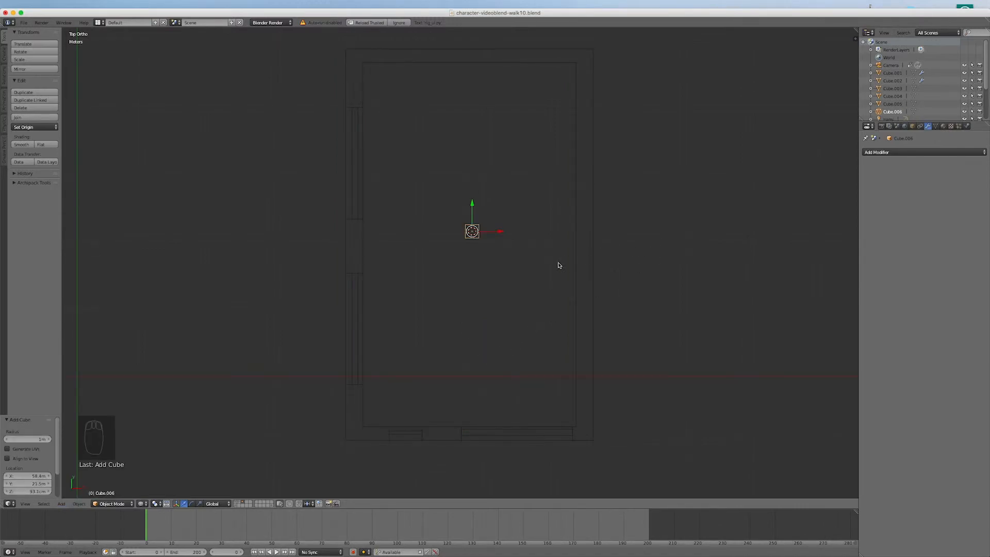
Scale the new cube uniformly by about 20.1 and stretch it along Y by about 1.46 for the roof
key("s")
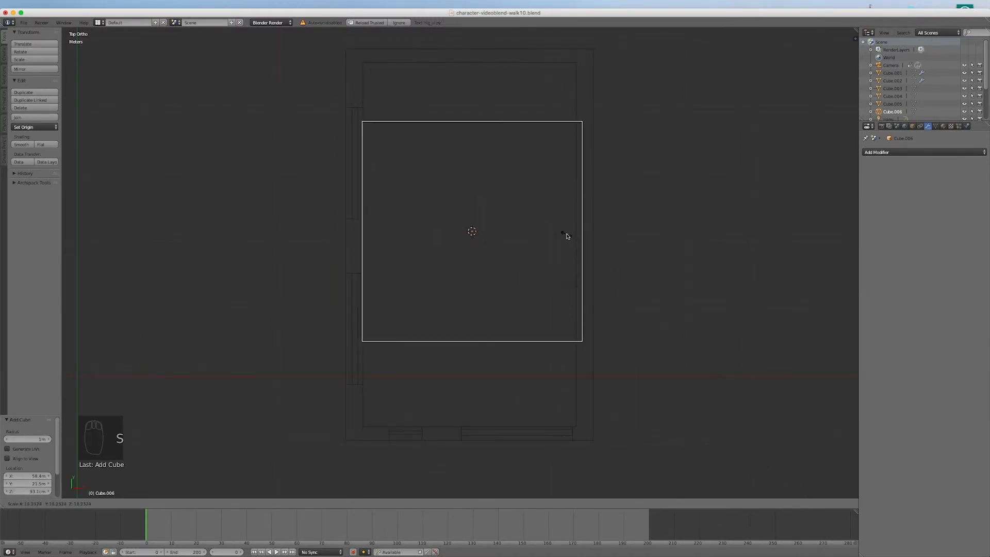
left_click(802, 296)
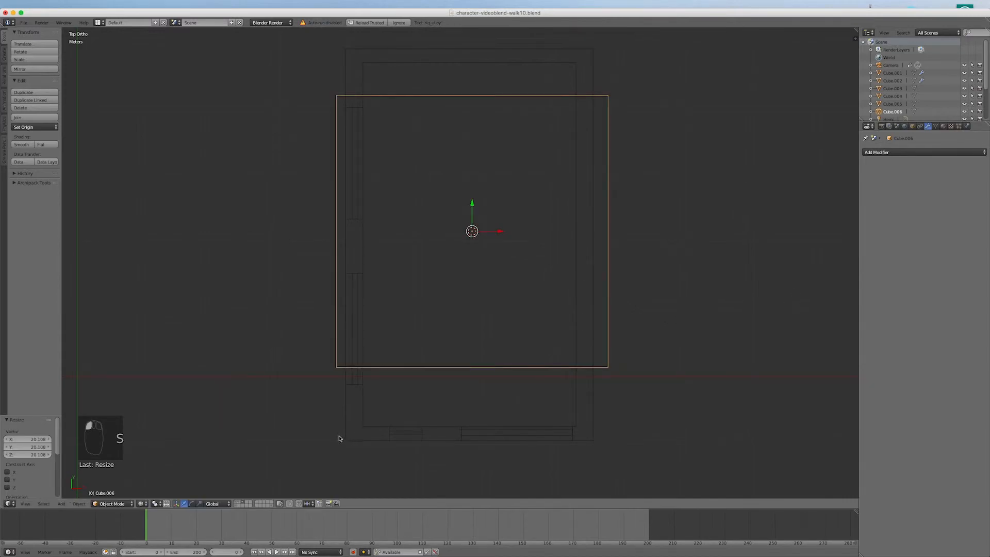
left_click(199, 504)
left_click_drag(472, 204, 474, 188)
Fit the roof block evenly over the building by moving it about -2.06 m in Y, adjusting its Y and X scale, and shifting it slightly towards -X
left_click(183, 504)
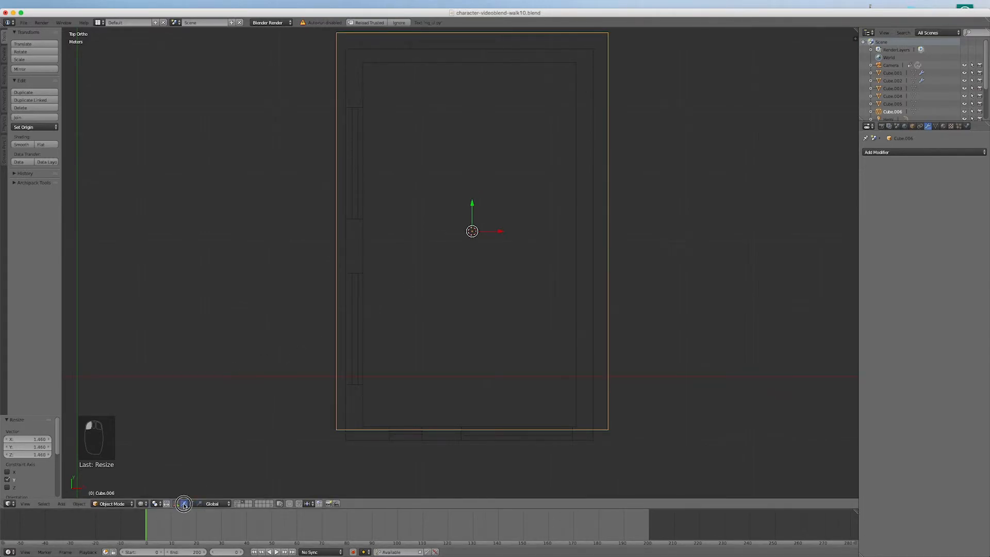
left_click_drag(472, 204, 471, 220)
left_click(199, 504)
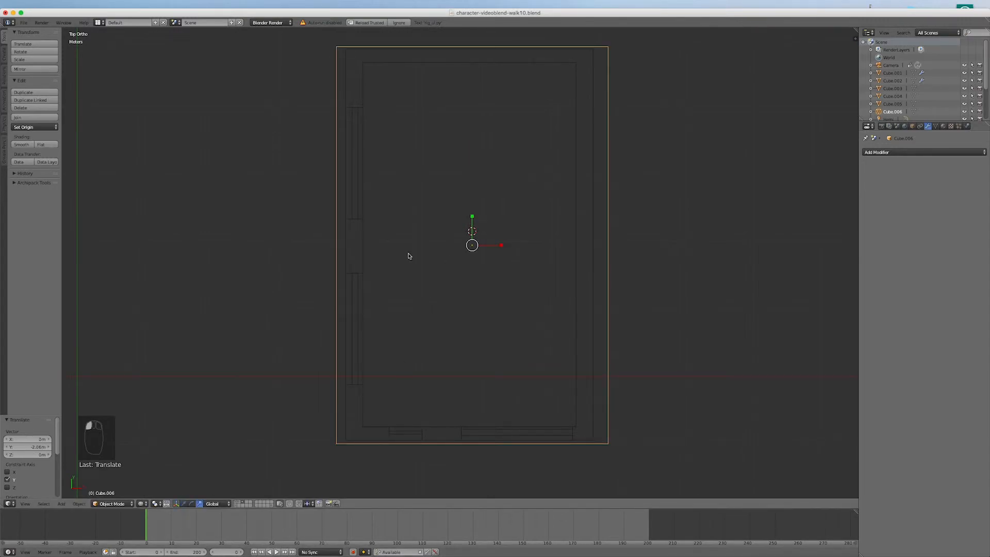
left_click_drag(472, 216, 497, 246)
left_click(185, 505)
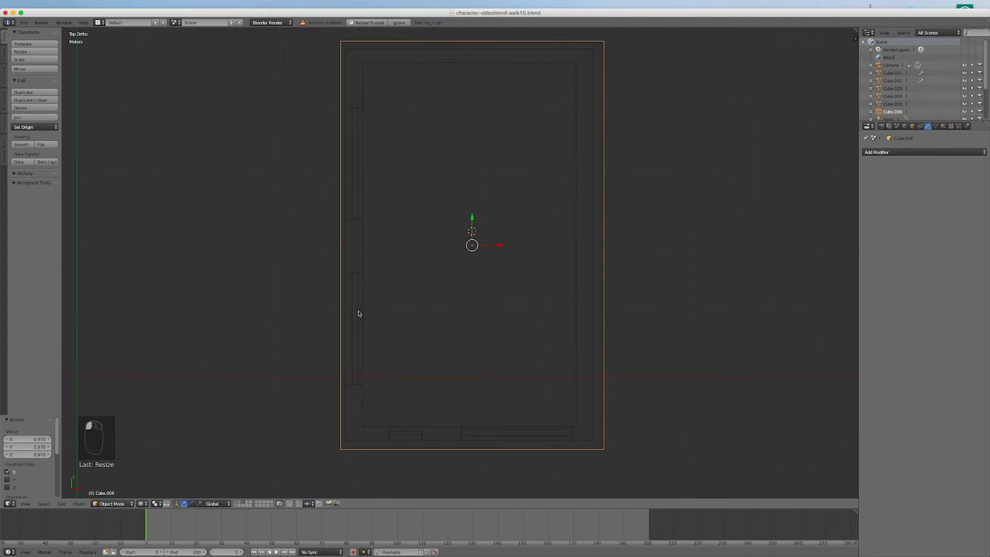
left_click_drag(502, 248, 498, 249)
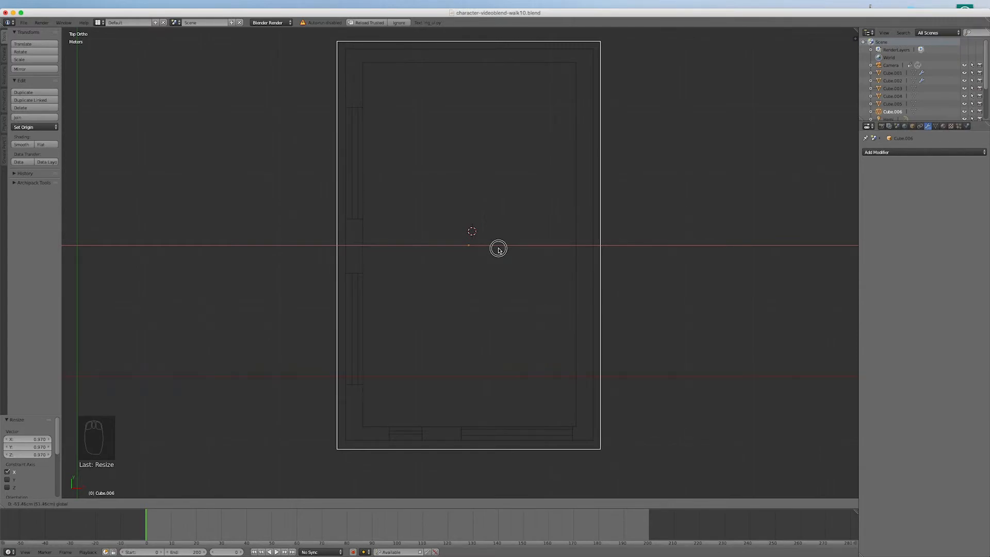
left_click_drag(498, 249, 499, 249)
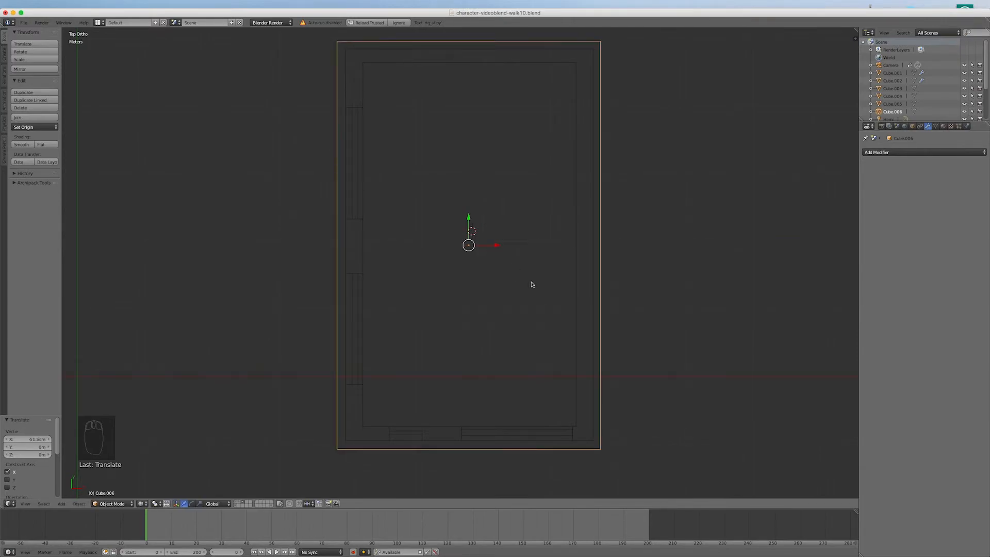
In front view, flatten the roof block along Z into a thin slab
key("KP_1")
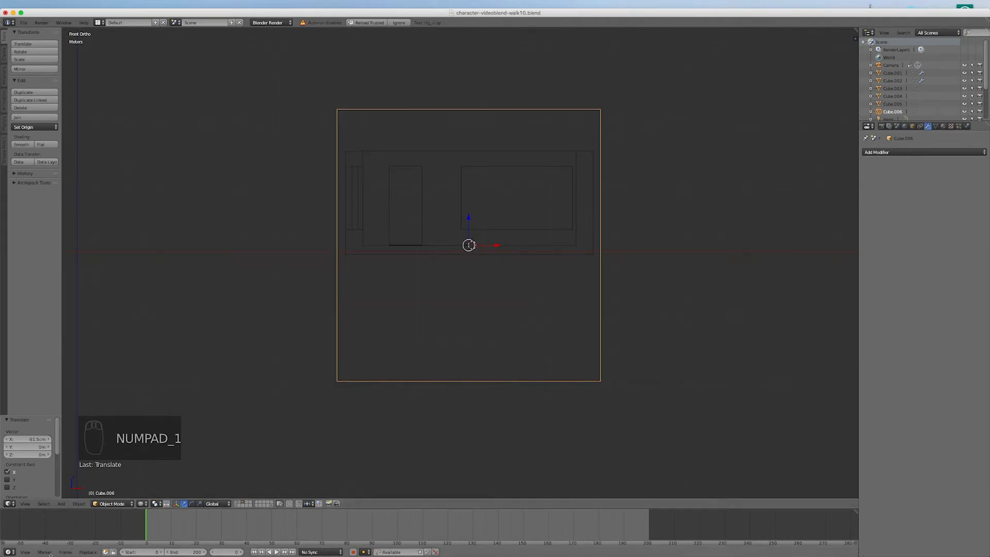
left_click(200, 504)
left_click_drag(468, 217, 470, 242)
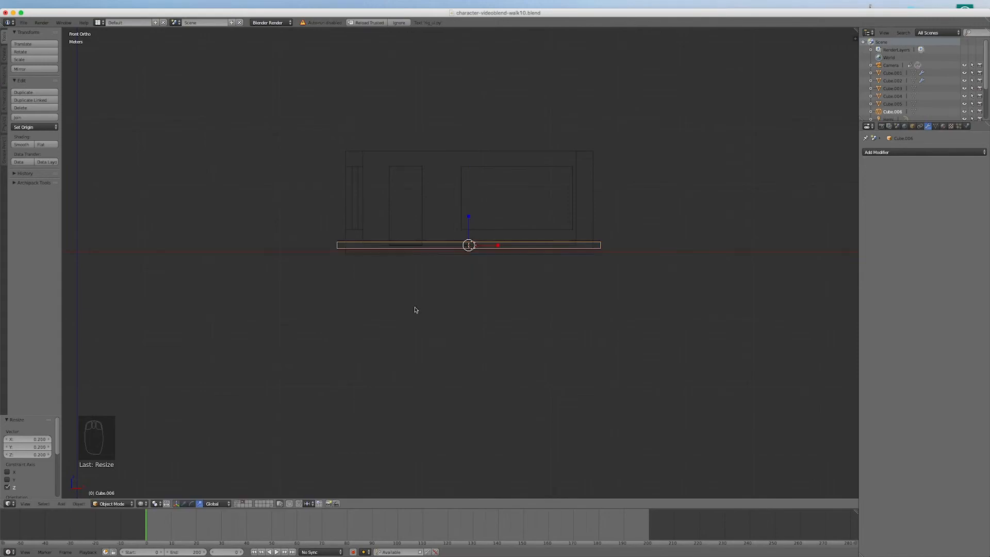
Raise the roof slab about 14.4 m along Z onto the top of the walls and check its fit from the top and front
left_click(184, 504)
left_click_drag(469, 221, 480, 122)
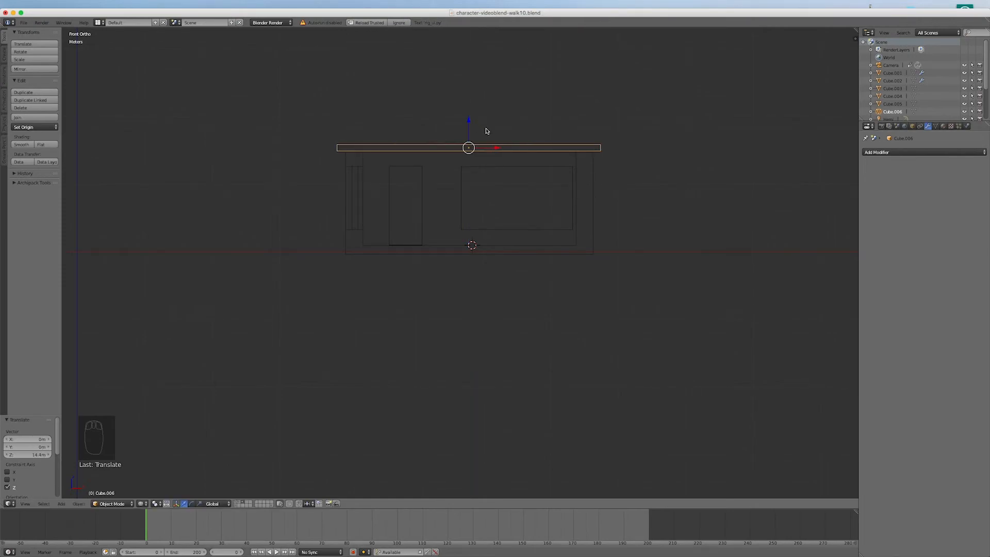
key("KP_7")
scroll(479, 157, "down", 3)
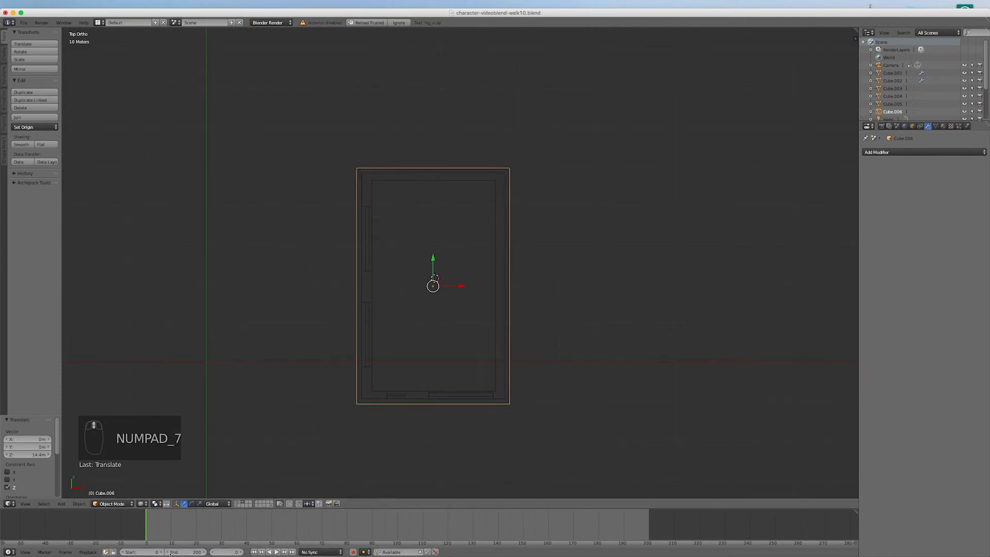
scroll(479, 326, "up", 2)
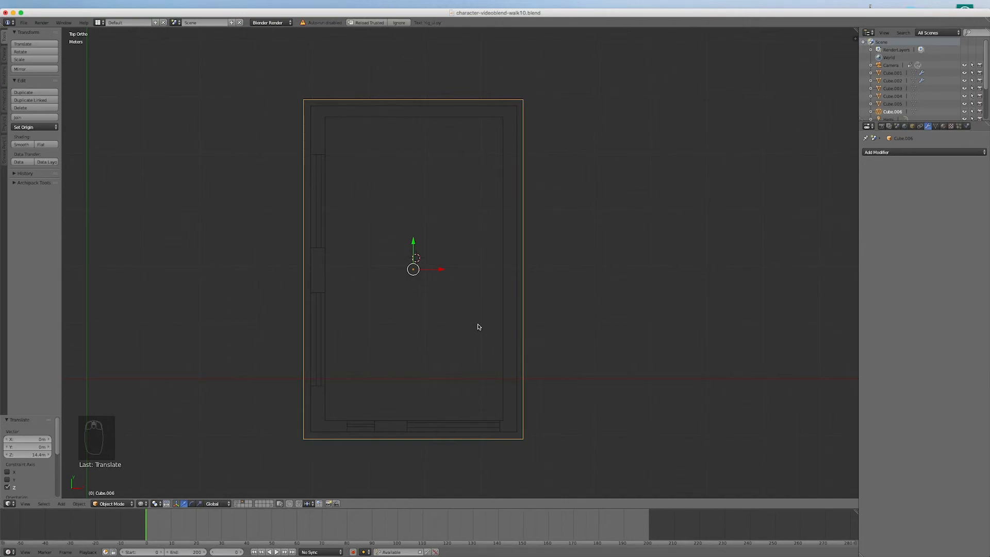
key("KP_1")
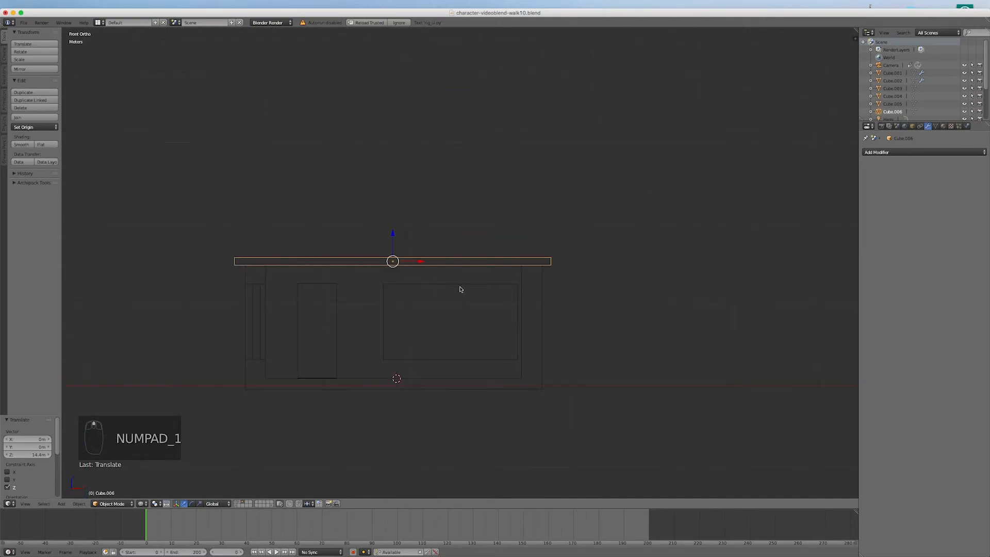
Return to solid shading and add one centred lengthwise loop cut around the roof slab in Edit Mode, without sliding it
key("z")
middle_click_drag(527, 301, 499, 329)
scroll(503, 304, "down", 4)
scroll(473, 266, "up", 2)
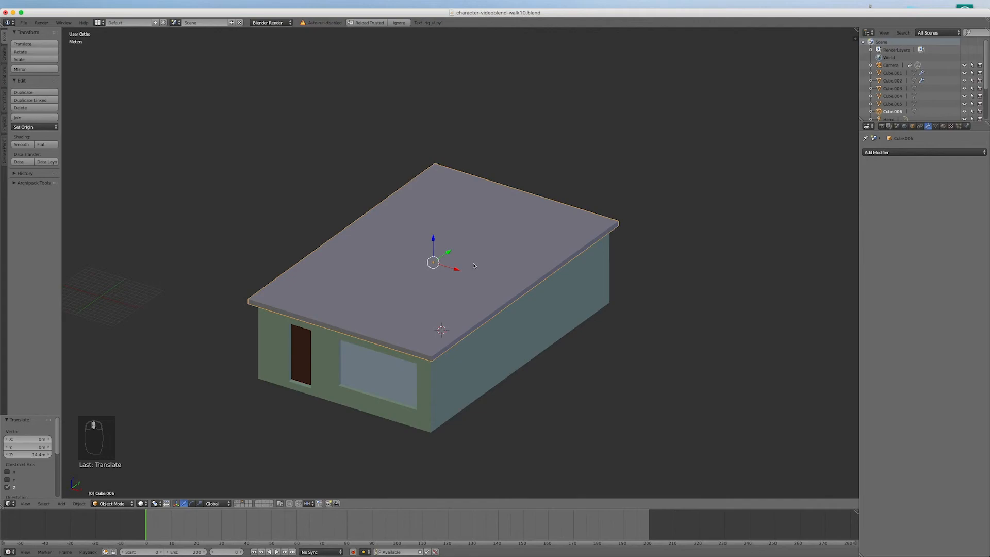
key("Tab")
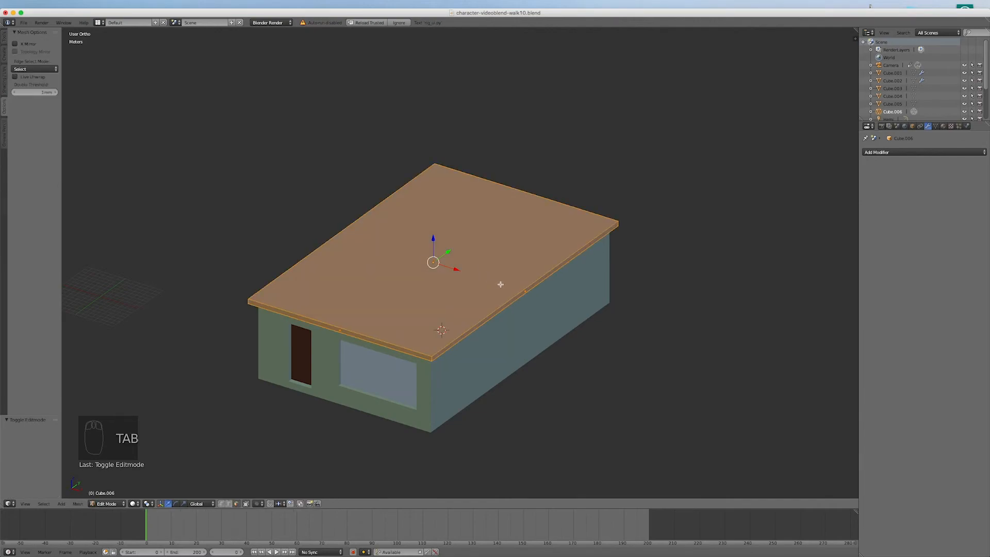
key("ctrl+r")
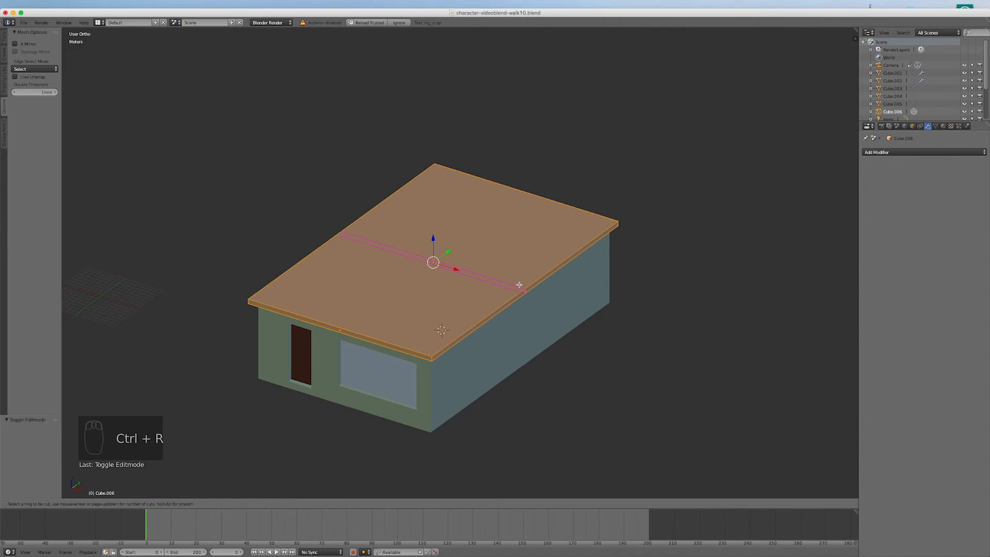
left_click(342, 325)
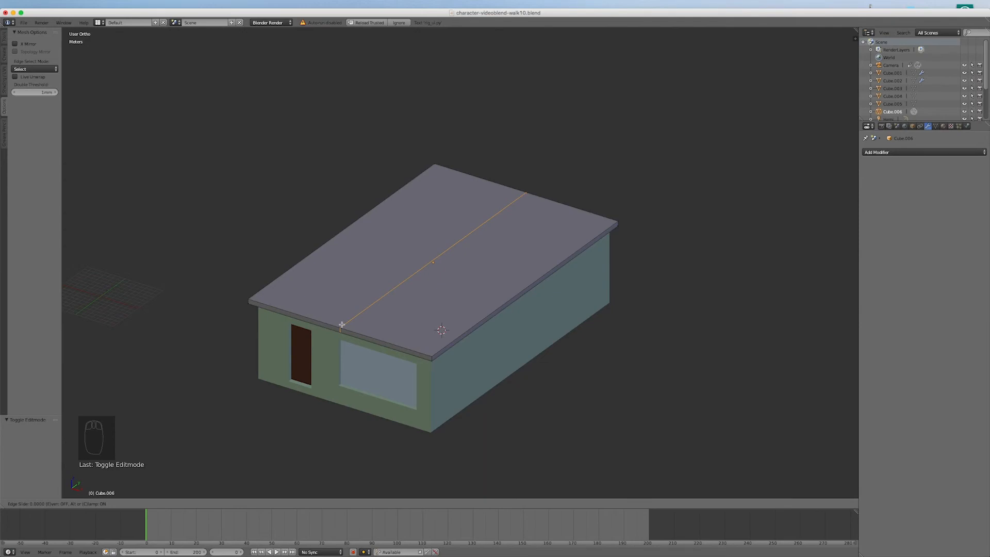
right_click(342, 325)
Select the roof's top centre edge, raise it along Z into a gable ridge, lower it slightly for a gentler pitch, and return to Object Mode
right_click(381, 301)
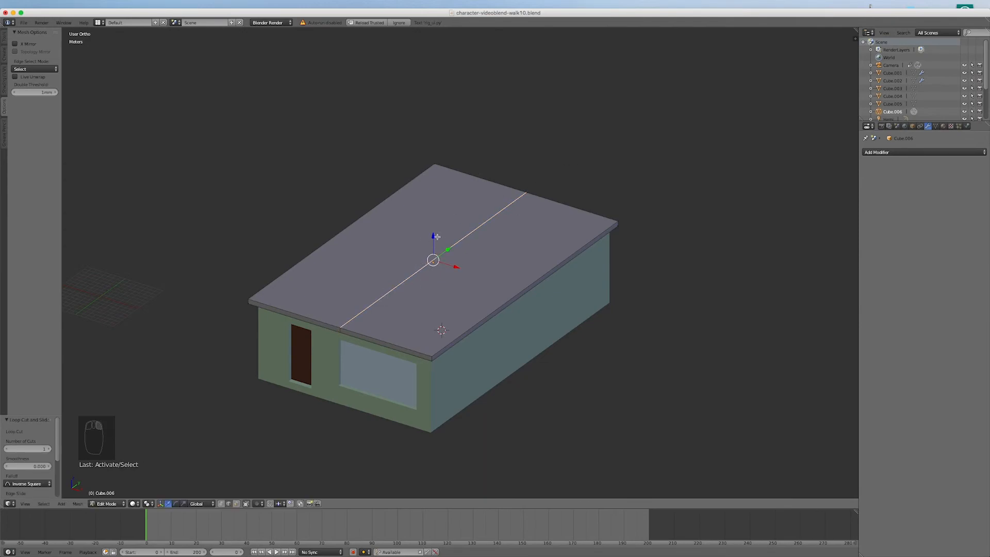
left_click_drag(433, 235, 442, 172)
middle_click_drag(548, 366, 589, 348)
left_click_drag(433, 171, 433, 189)
middle_click_drag(467, 325, 512, 330)
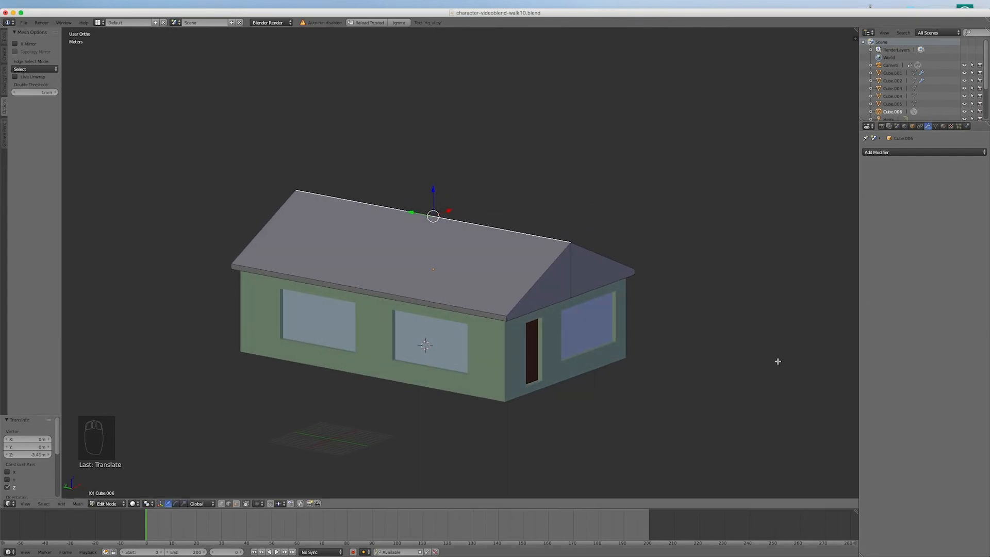
key("Tab")
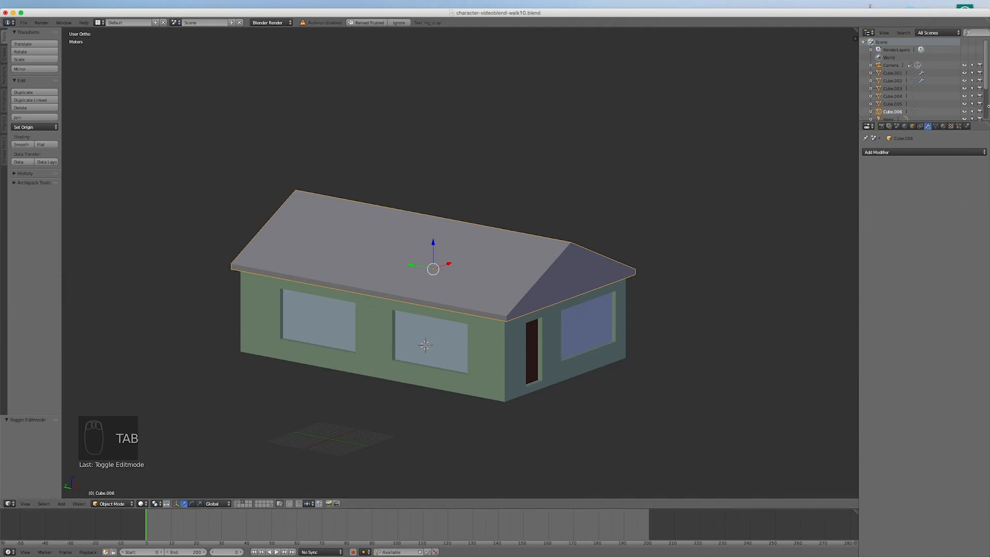
Give the roof a new material with a brick-red diffuse colour, about R 0.342 and G 0.061, and a strongly reduced specular intensity
left_click(944, 127)
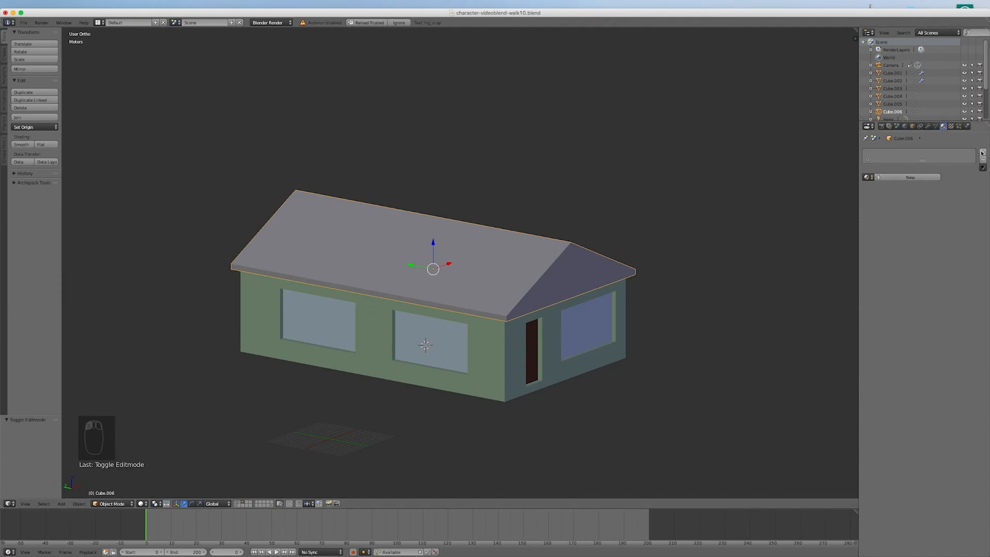
left_click(982, 153)
left_click(911, 177)
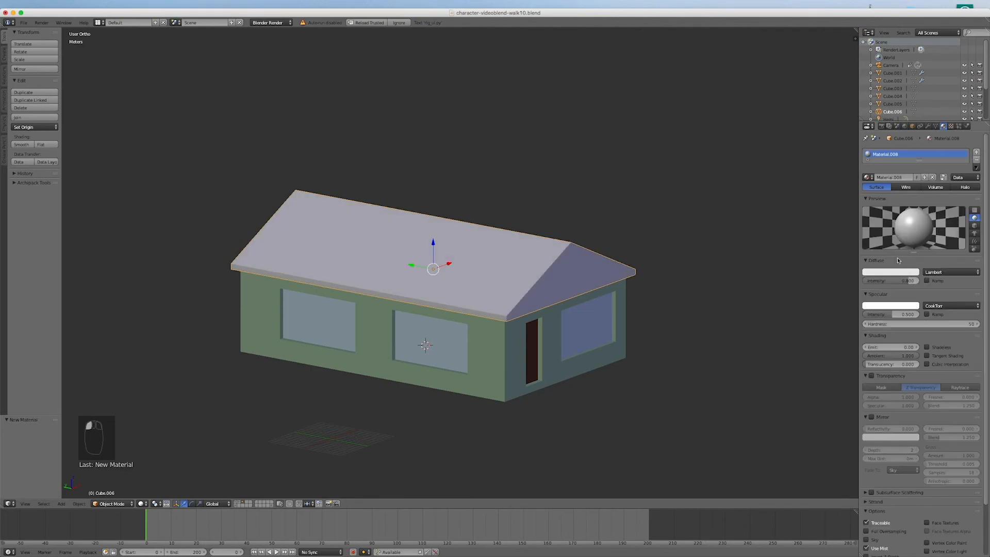
left_click(885, 274)
left_click_drag(882, 210, 877, 213)
mouse_move(913, 174)
left_mouse_down()
mouse_move(913, 202)
mouse_move(914, 190)
mouse_move(884, 211)
left_mouse_up()
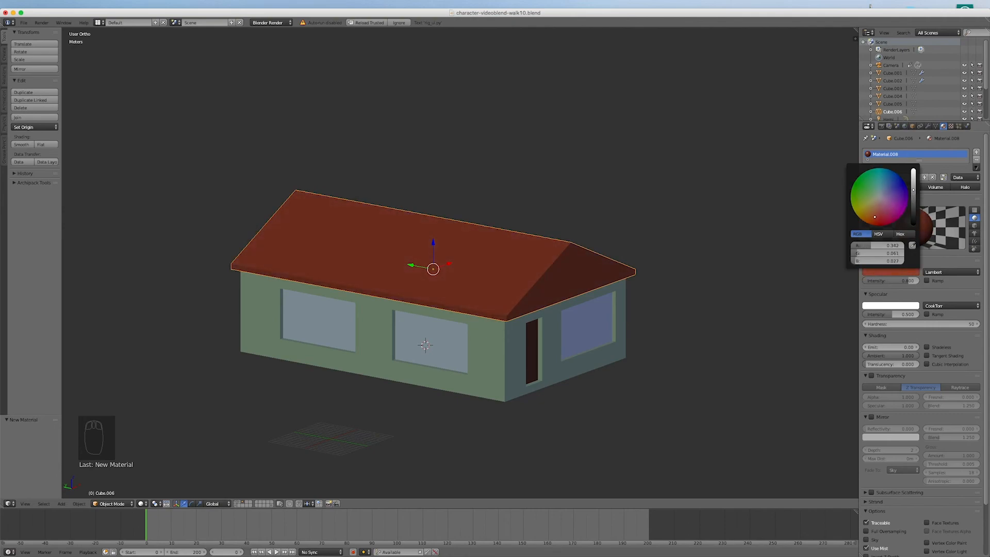
left_click_drag(897, 314, 877, 315)
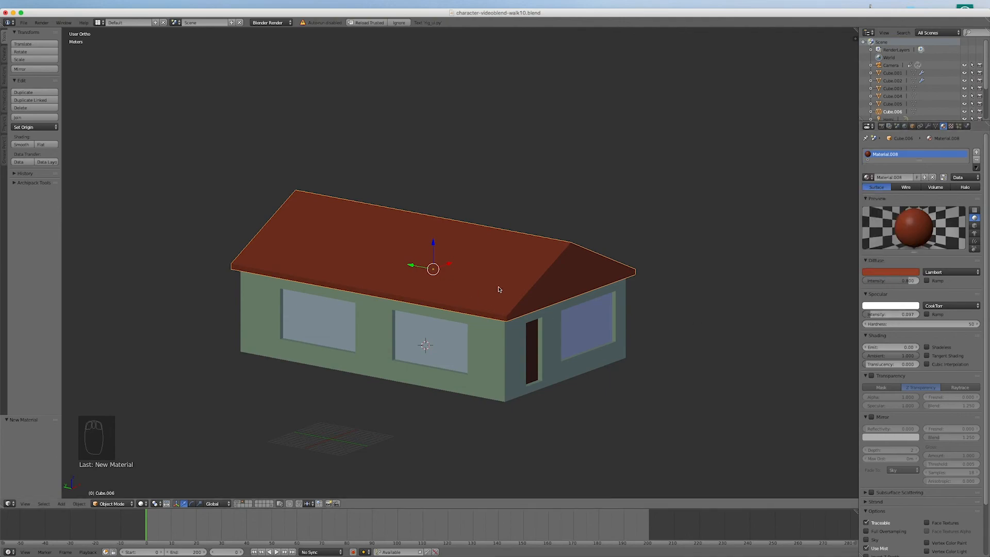
Show the layers holding the street, fence and walking character together with the house, and inspect the building within the scene
scroll(407, 376, "down", 2)
scroll(394, 377, "up", 3)
middle_click_drag(472, 381, 436, 401)
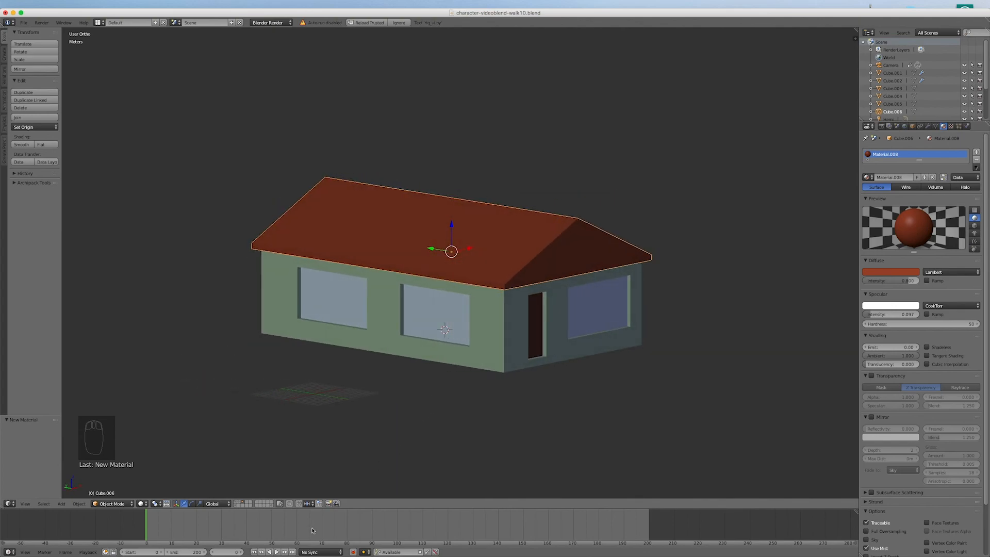
left_click(239, 504, "shift")
left_click(235, 506, "shift")
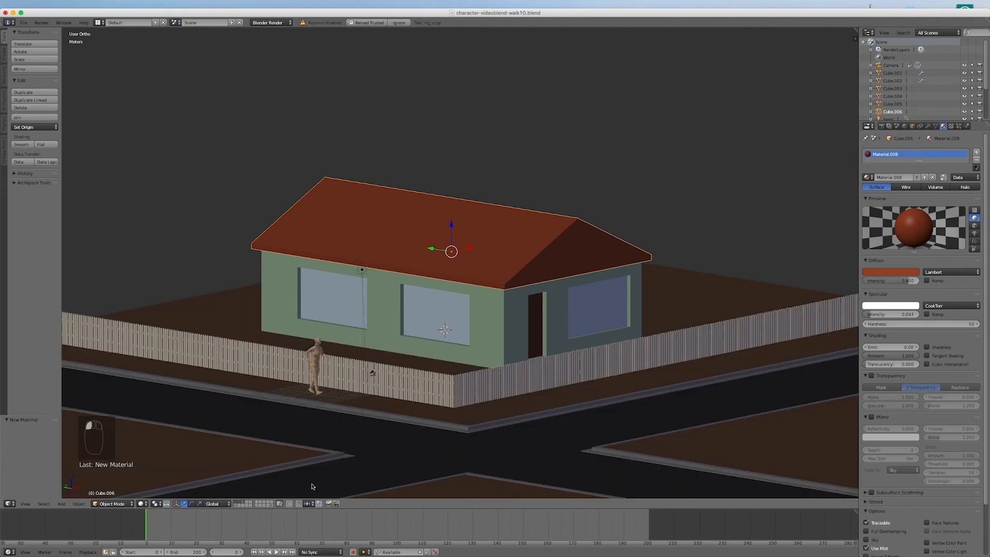
mouse_move(471, 404)
middle_mouse_down()
mouse_move(474, 422)
mouse_move(426, 411)
mouse_move(467, 419)
middle_mouse_up()
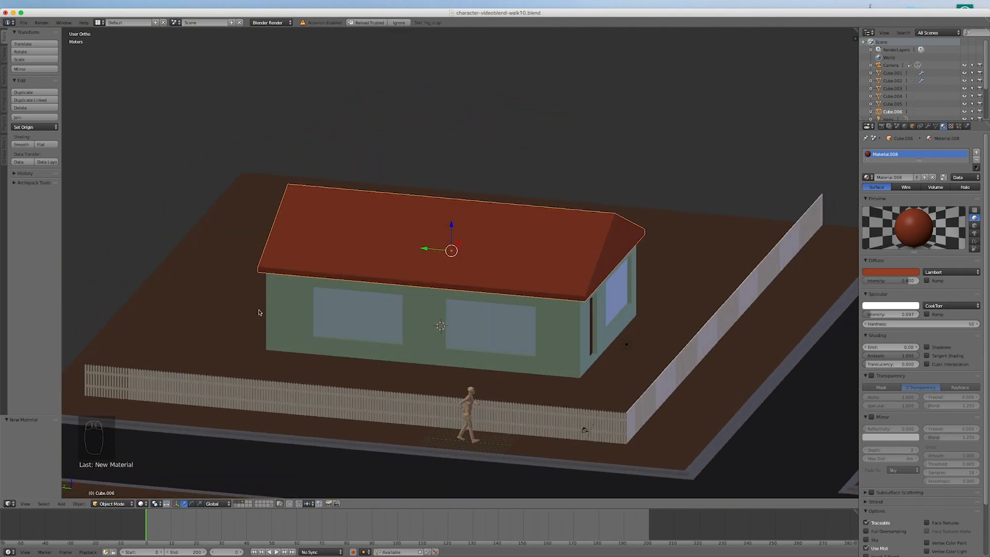